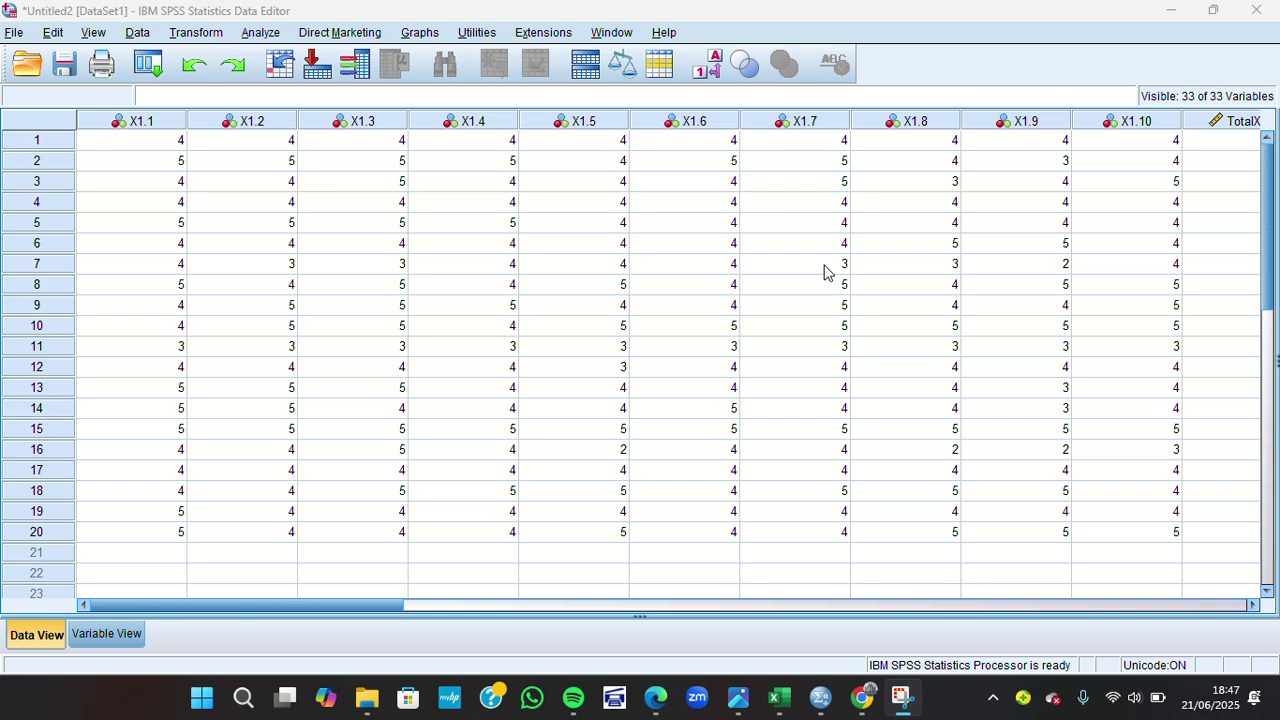
Start a linear regression analysis with Total X1 and Total X2 as the independent variables
{"action": "left_click_drag", "start_coordinate": [360, 605], "coordinate": [294, 652]}
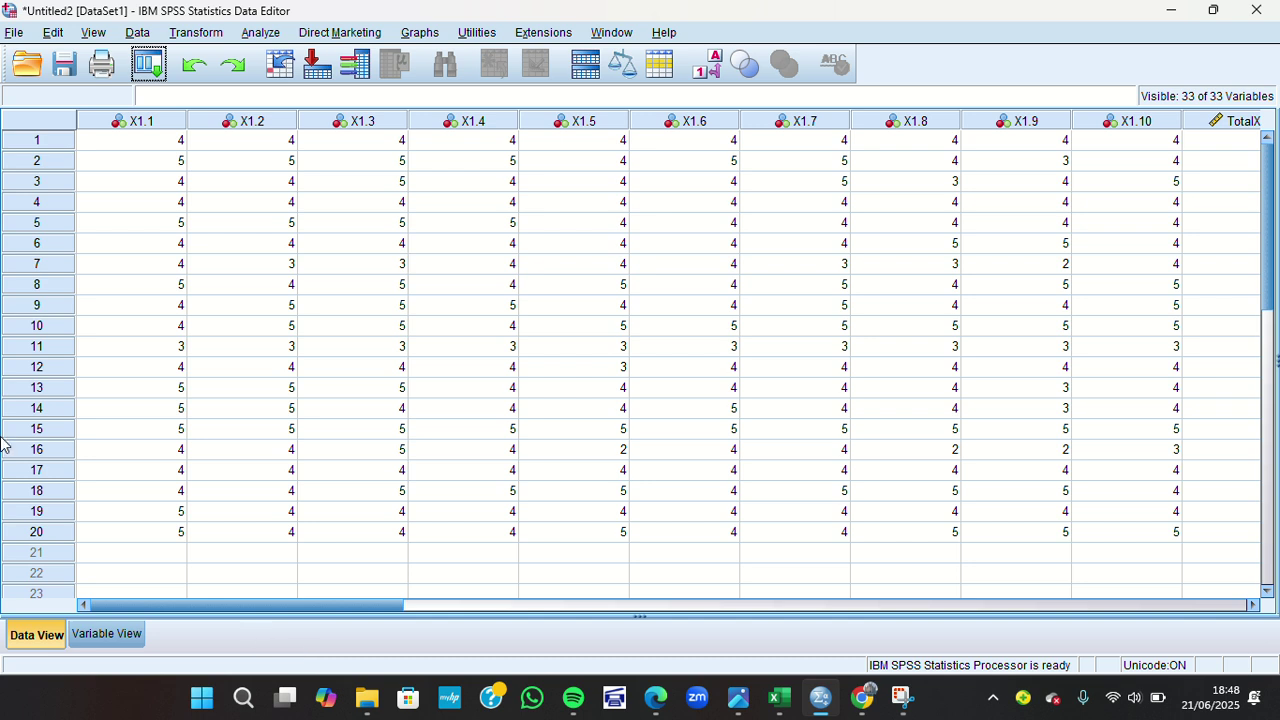
{"action": "left_click", "coordinate": [261, 33]}
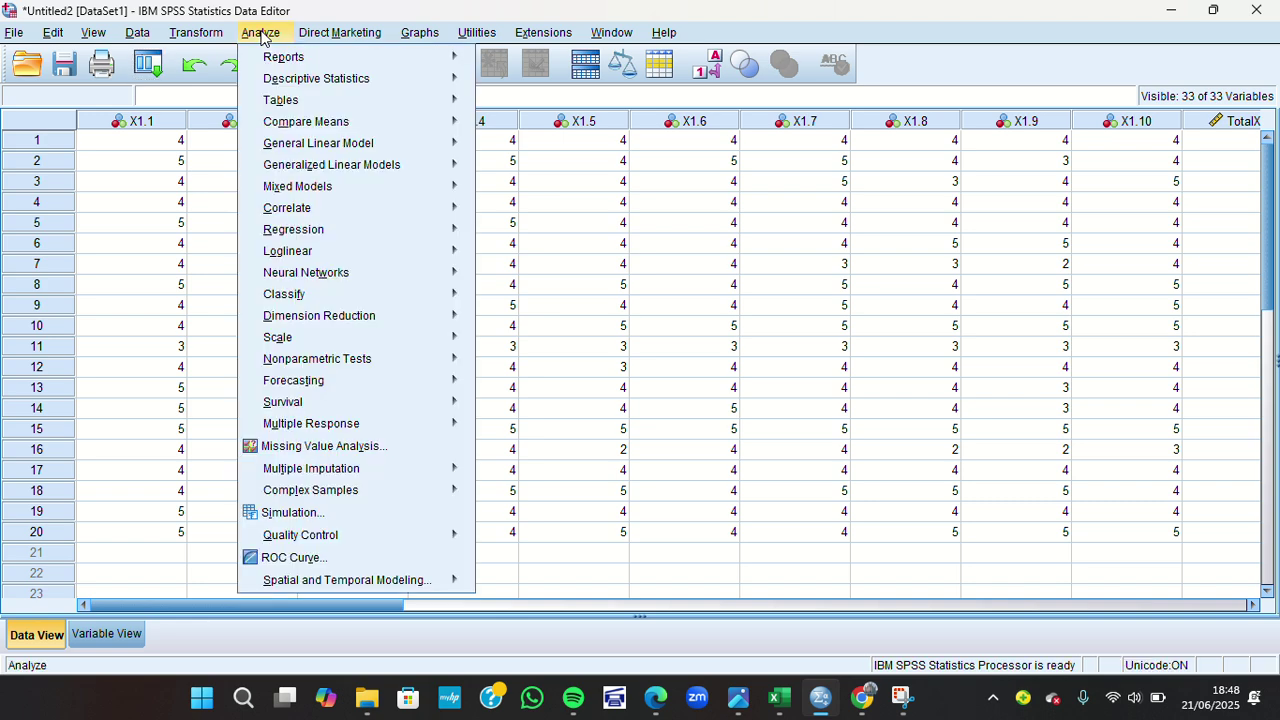
{"action": "mouse_move", "coordinate": [333, 236]}
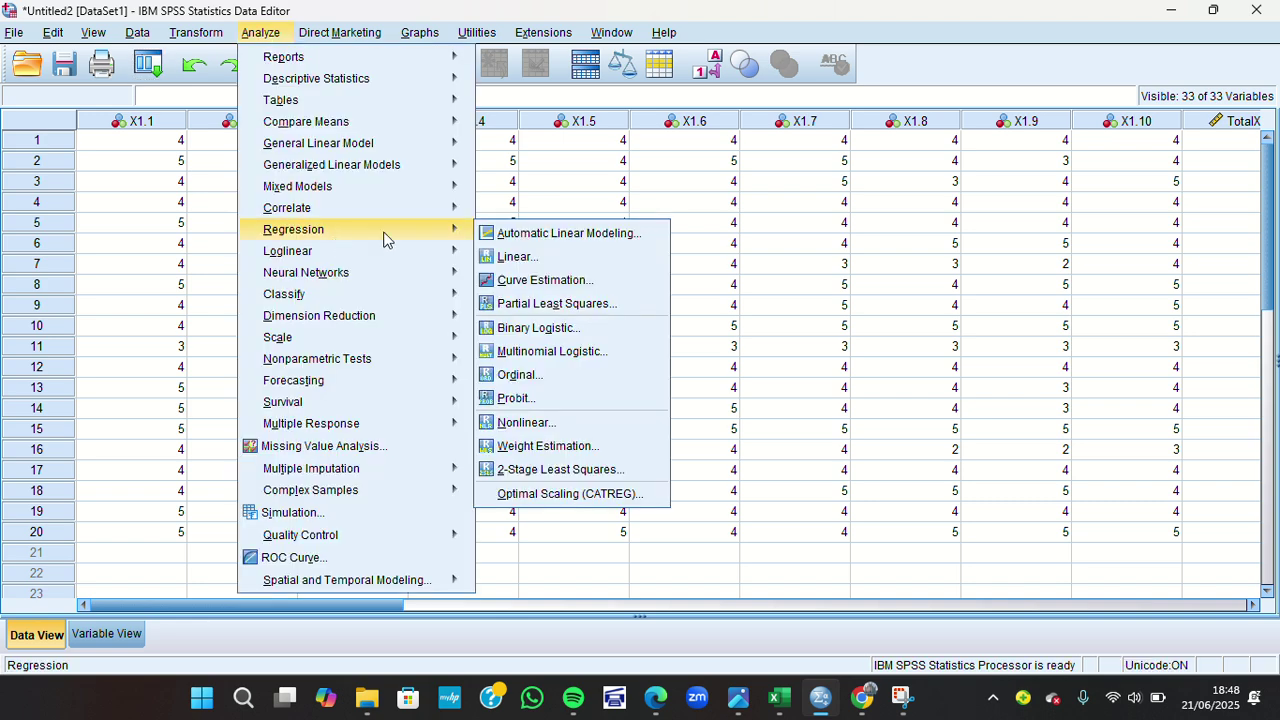
{"action": "left_click", "coordinate": [583, 258]}
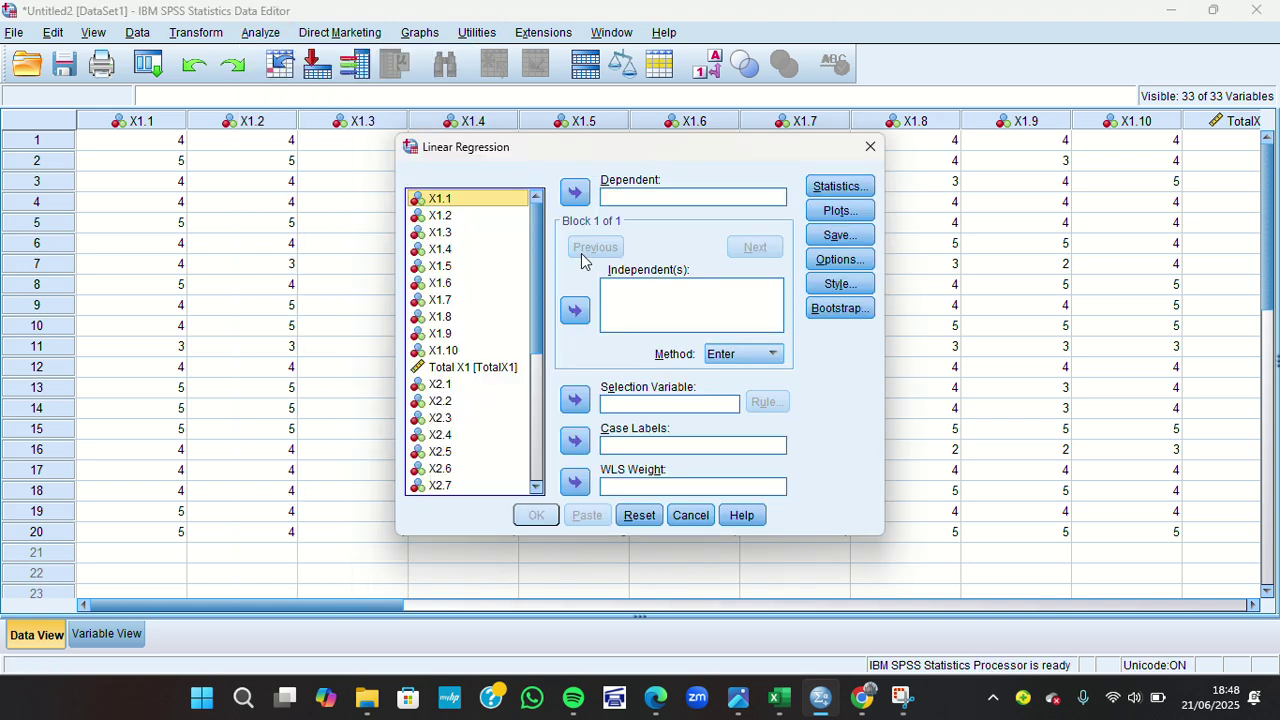
{"action": "left_click", "coordinate": [463, 370]}
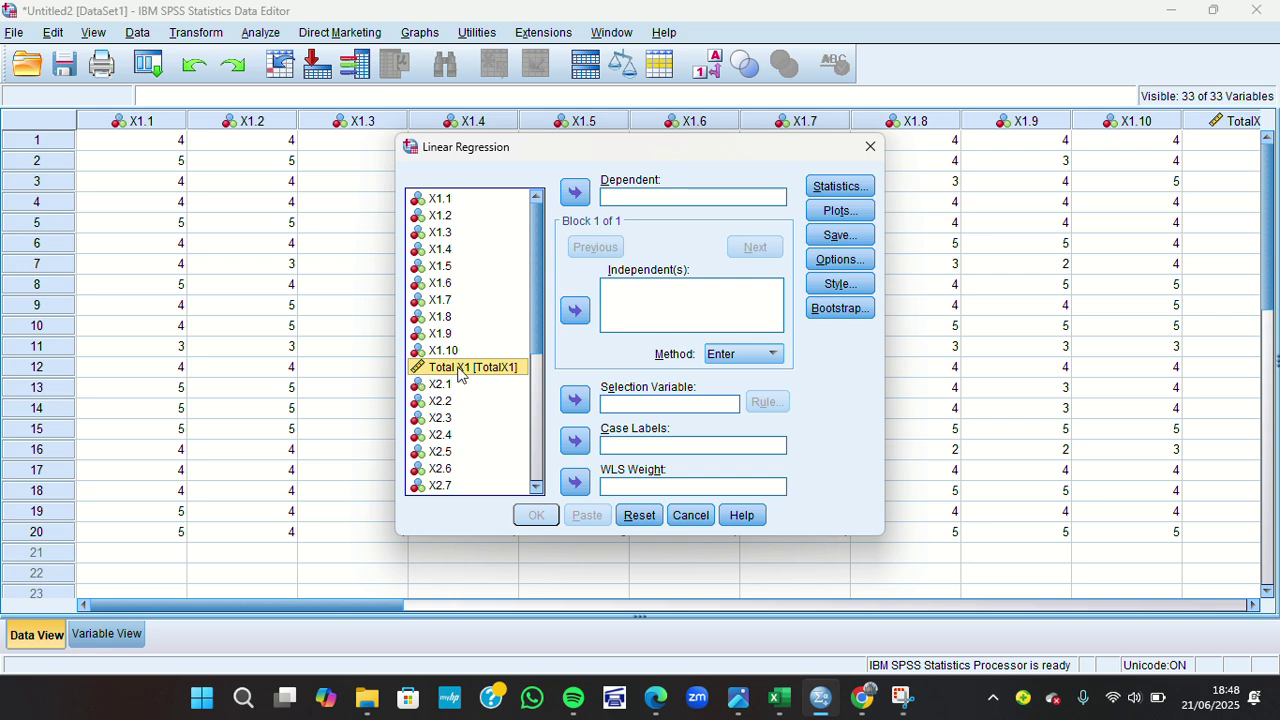
{"action": "left_click", "coordinate": [574, 310]}
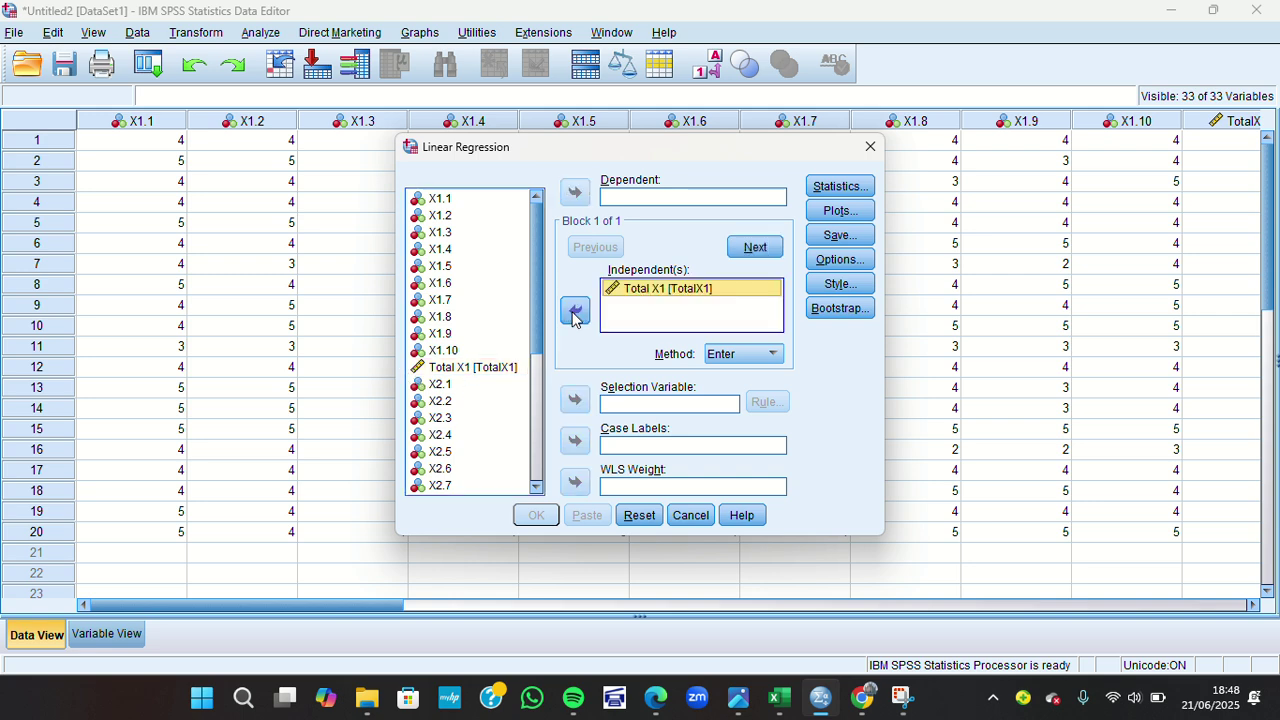
{"action": "left_click_drag", "start_coordinate": [537, 302], "coordinate": [537, 393]}
{"action": "left_click", "coordinate": [484, 392]}
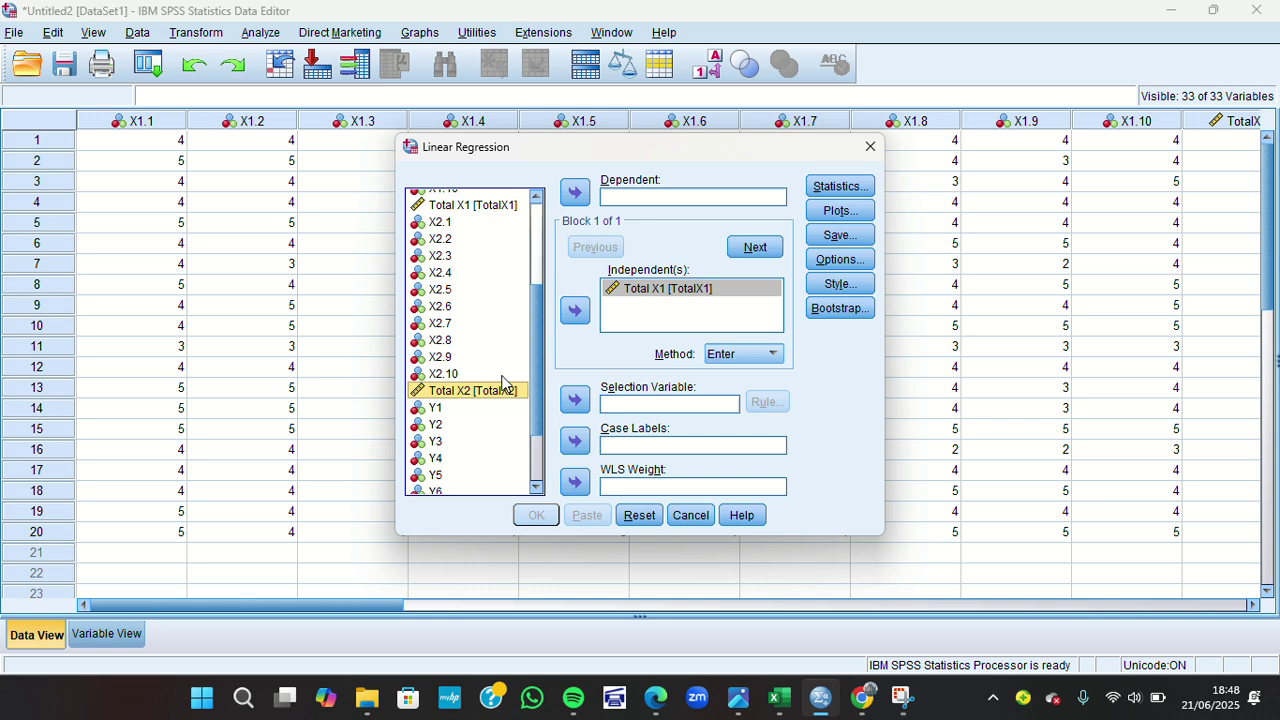
{"action": "left_click", "coordinate": [575, 310]}
Set Total Y as the dependent variable of the linear regression
{"action": "scroll", "coordinate": [542, 314], "scroll_direction": "down", "scroll_amount": 2}
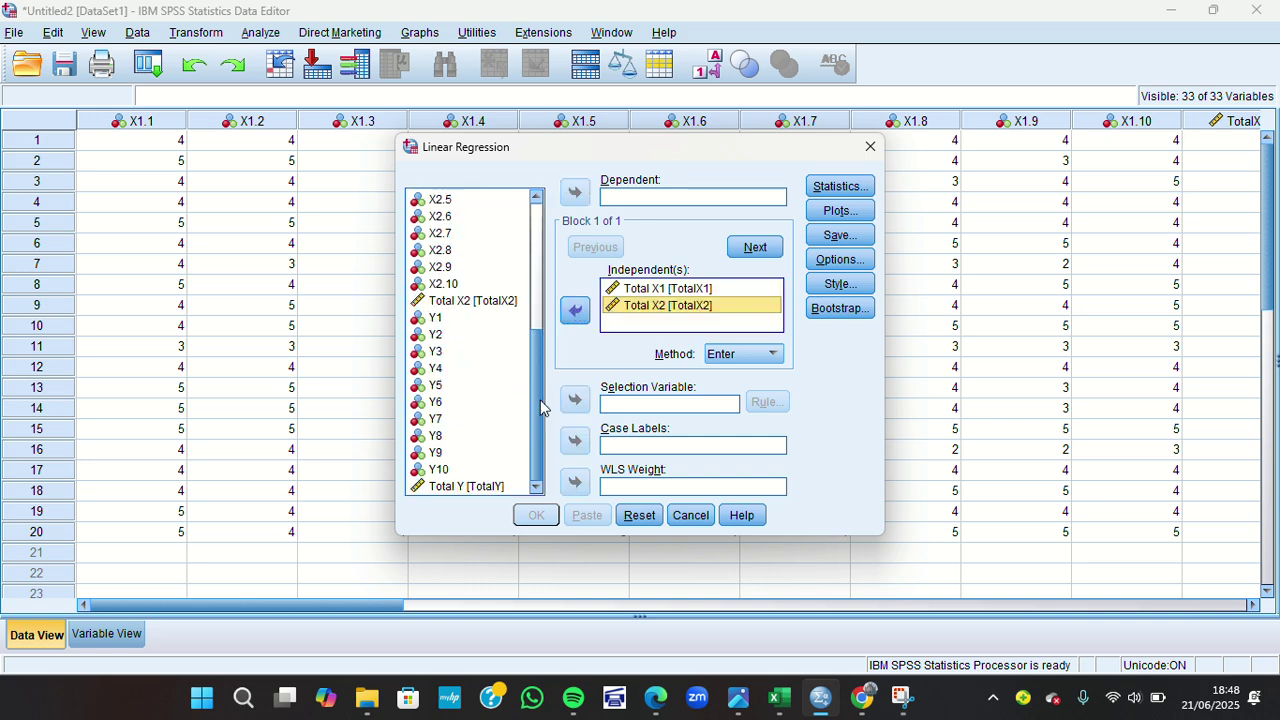
{"action": "left_click", "coordinate": [469, 487]}
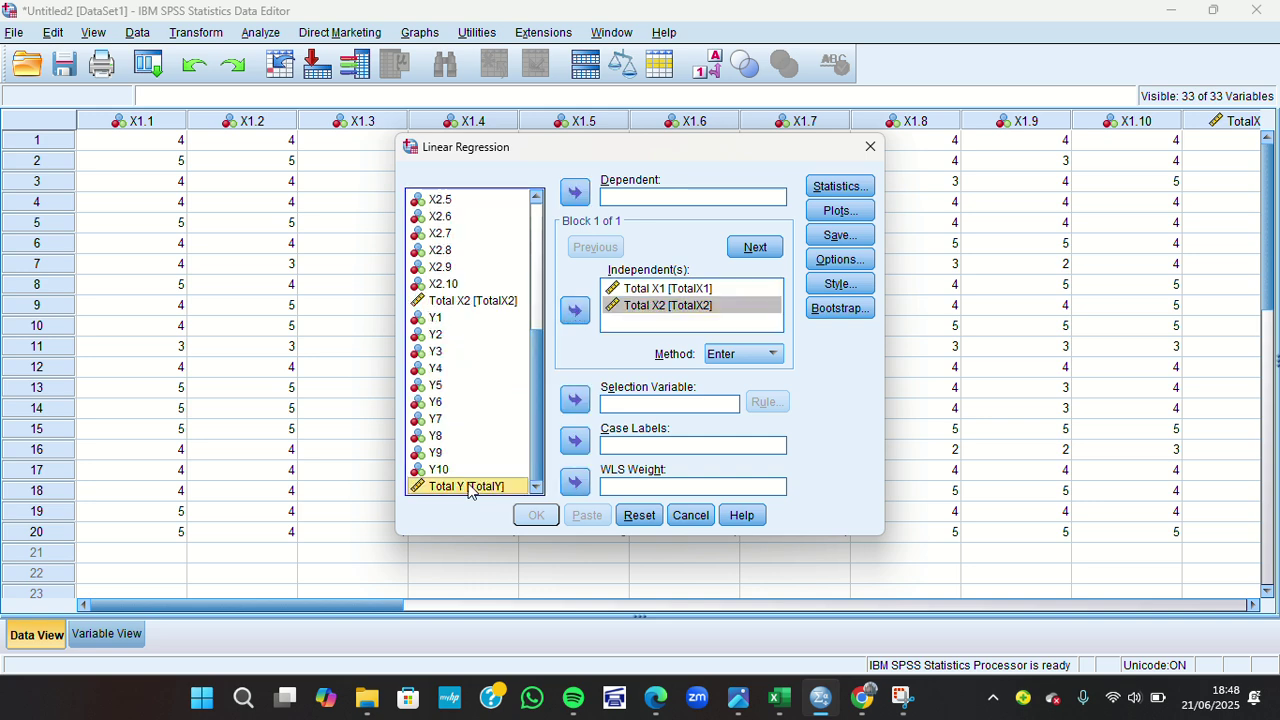
{"action": "left_click", "coordinate": [576, 193]}
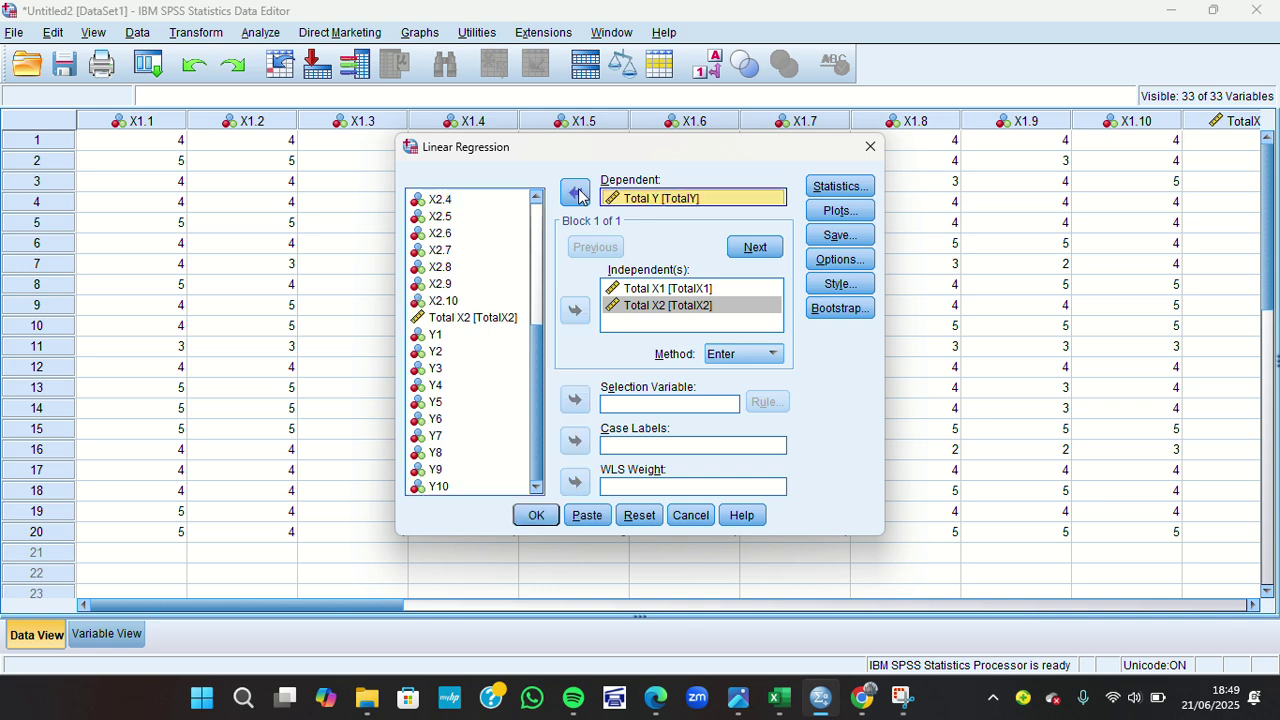
Add descriptives, collinearity diagnostics, Durbin-Watson and casewise diagnostics for outliers outside 3 standard deviations to the regression statistics
{"action": "left_click", "coordinate": [850, 188]}
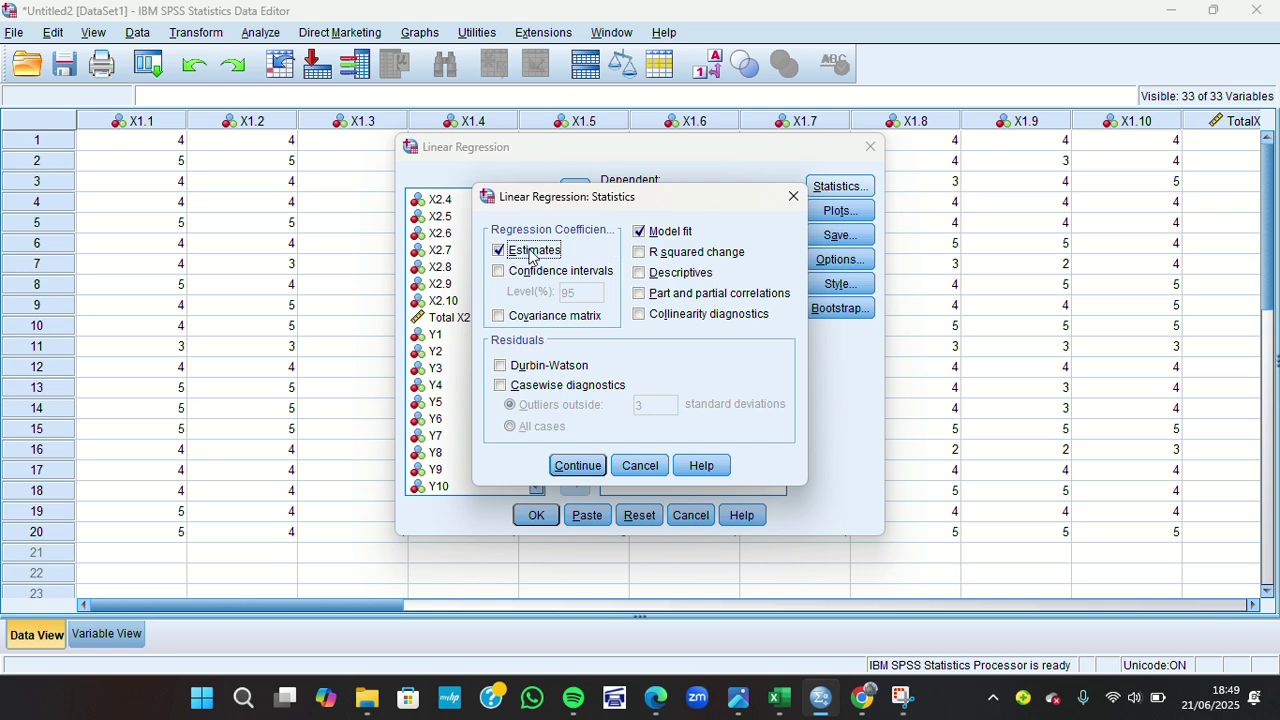
{"action": "left_click", "coordinate": [685, 274]}
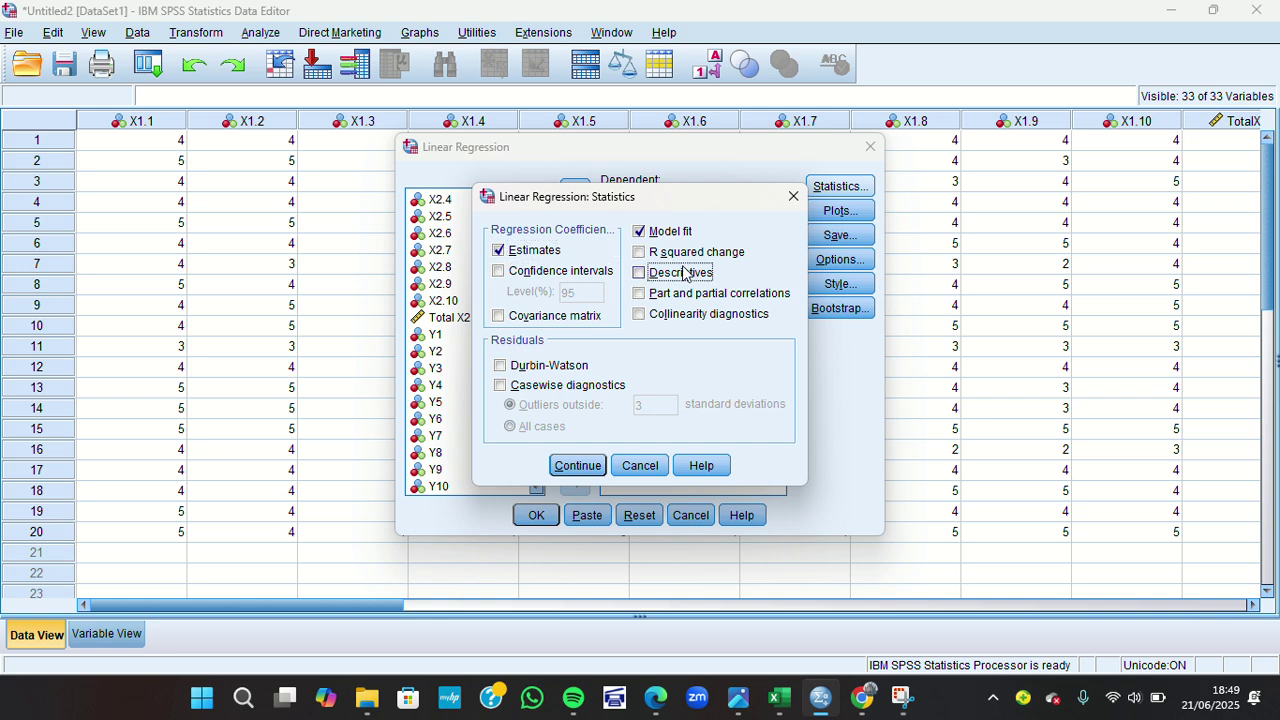
{"action": "left_click", "coordinate": [685, 274]}
{"action": "left_click", "coordinate": [677, 318]}
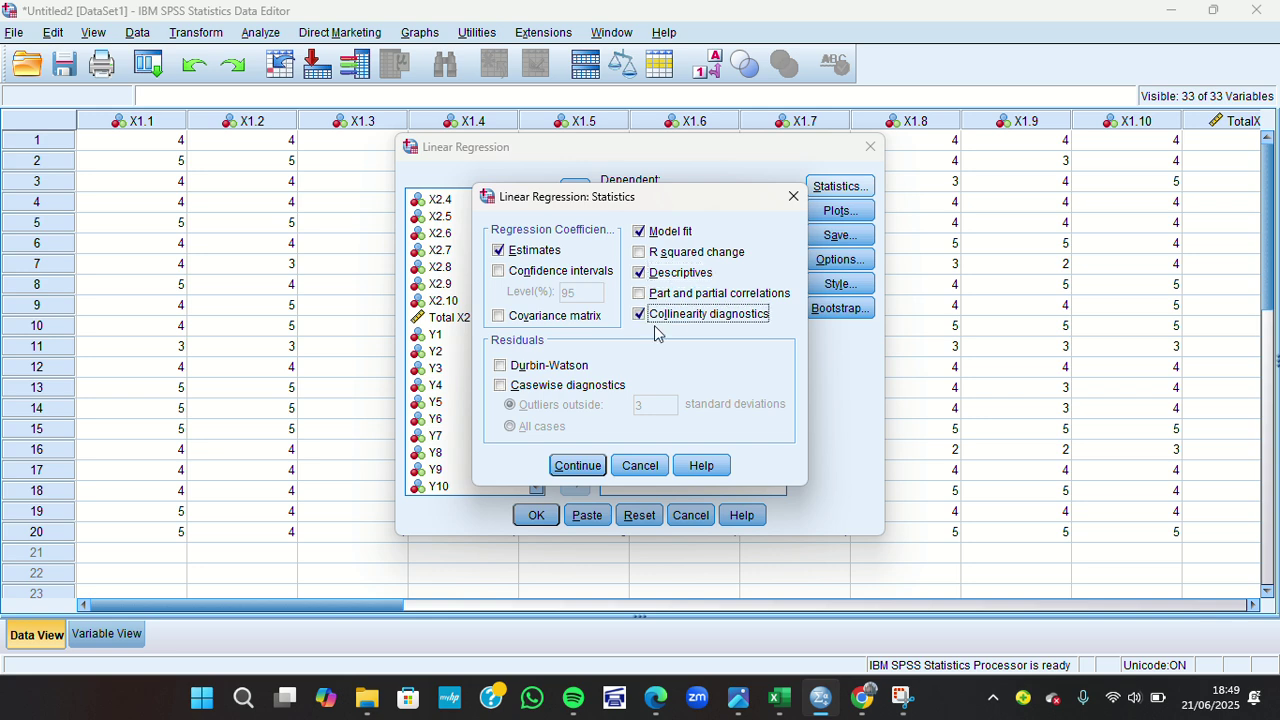
{"action": "left_click", "coordinate": [543, 367]}
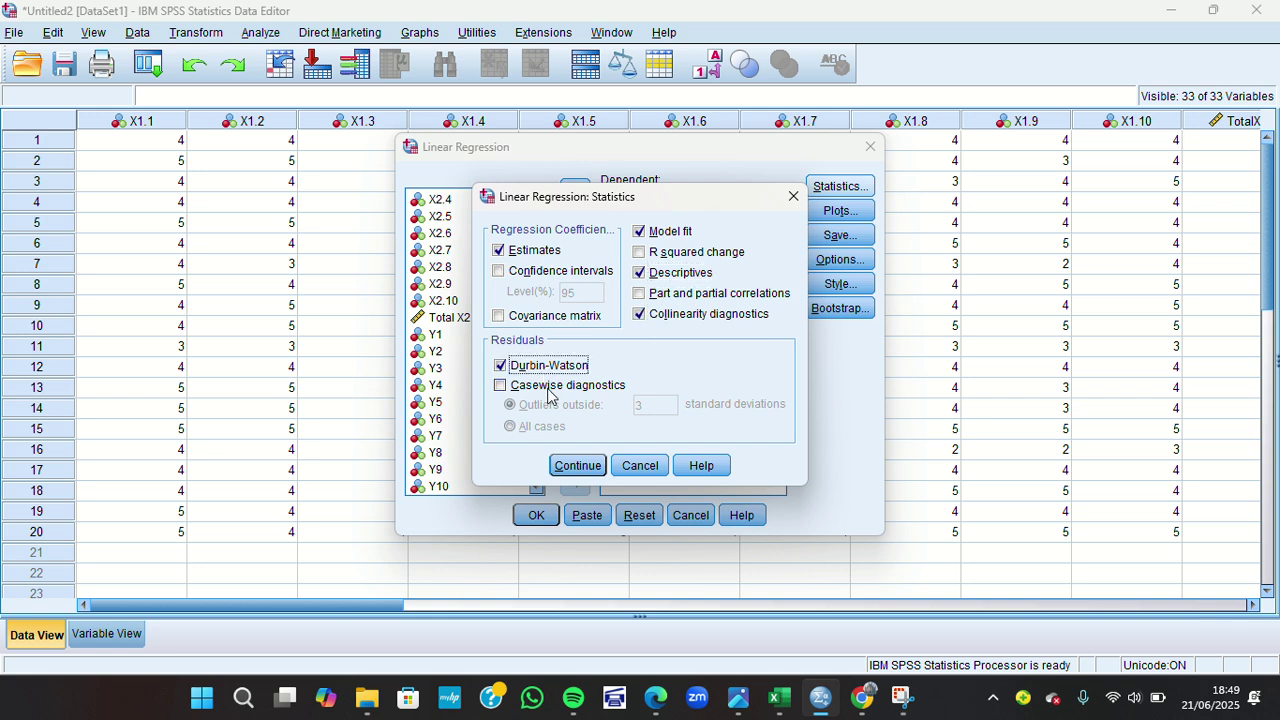
{"action": "left_click", "coordinate": [548, 390]}
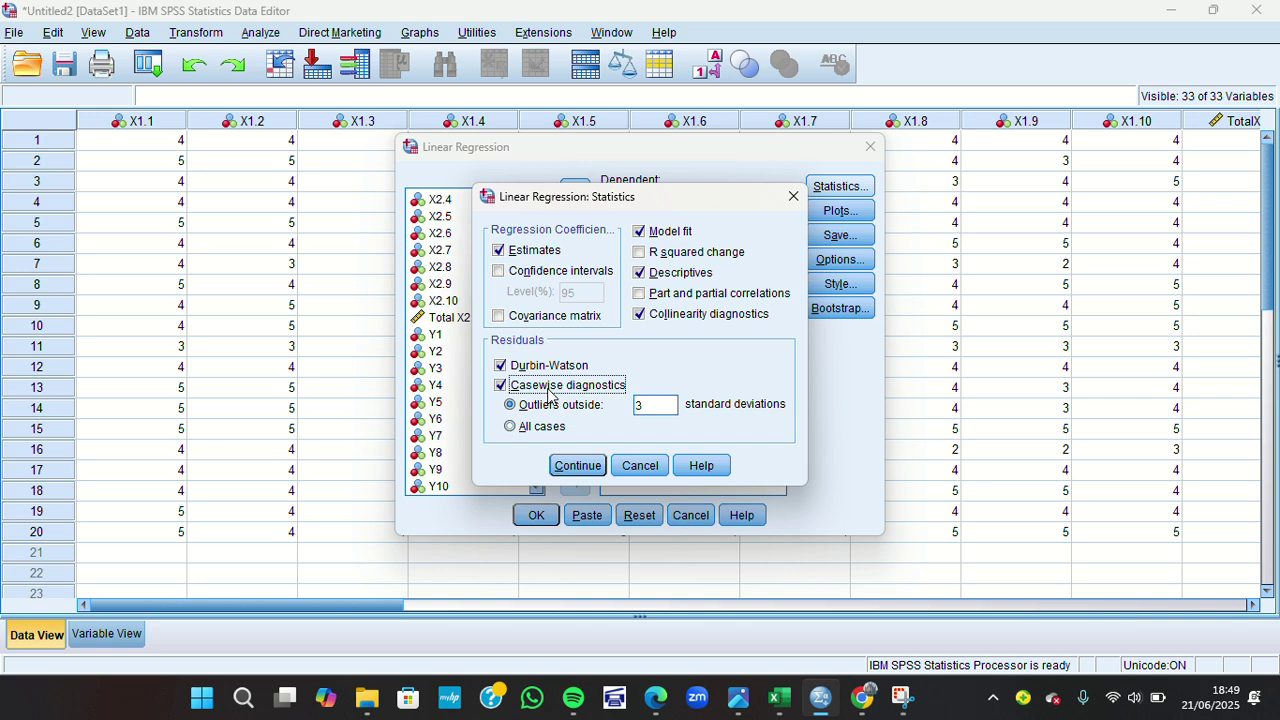
{"action": "left_click", "coordinate": [577, 465]}
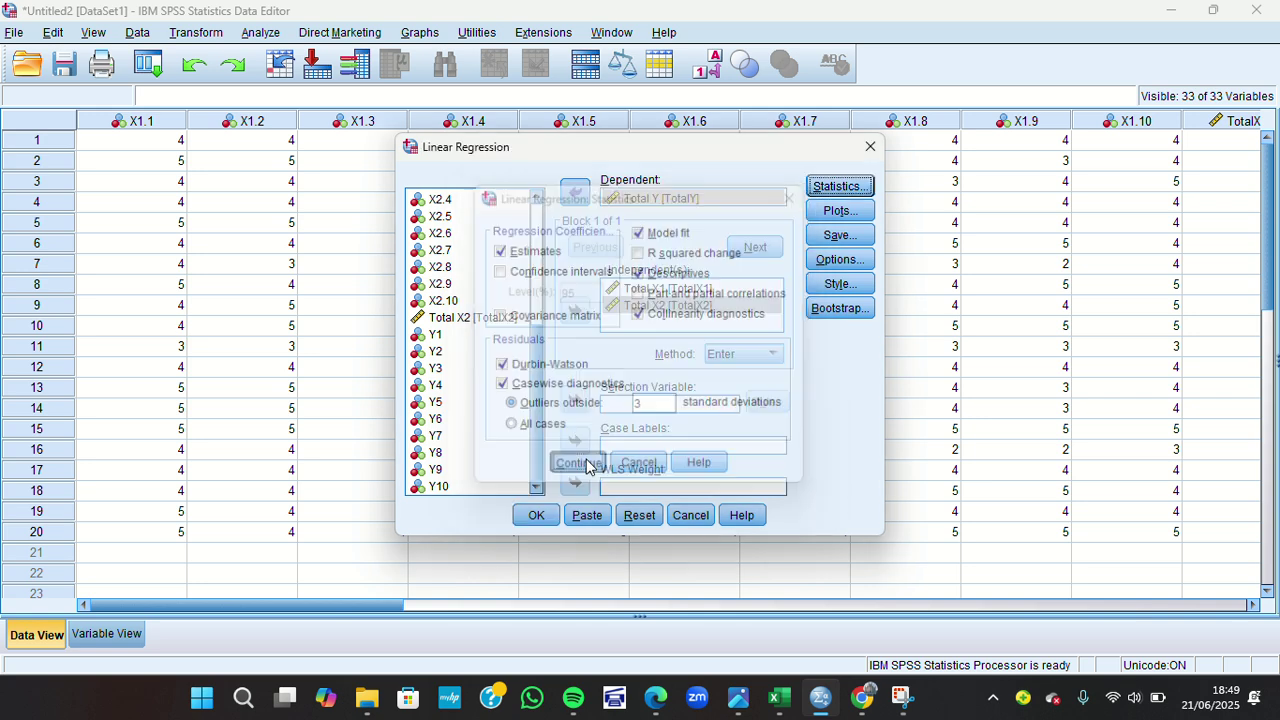
Set up a residual scatterplot with *SRESID as Y and *ZPRED as X, including a histogram and normal probability plot
{"action": "left_click", "coordinate": [838, 211]}
{"action": "left_click", "coordinate": [497, 257]}
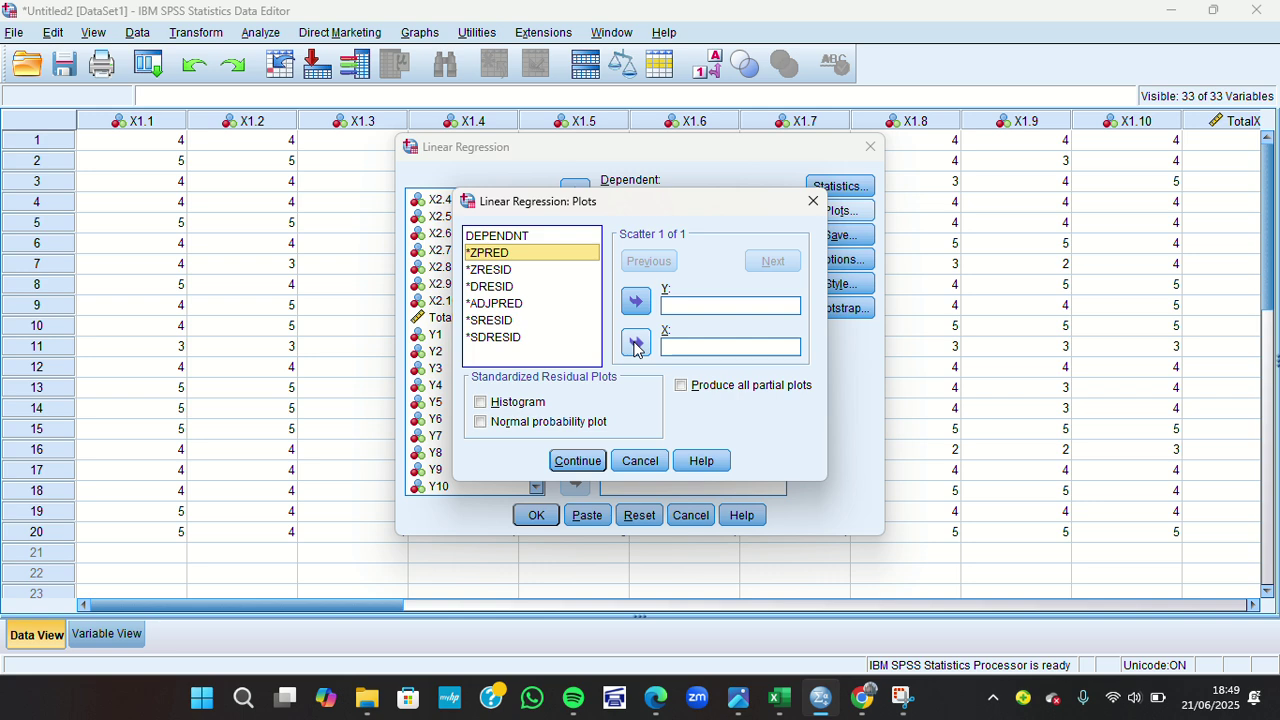
{"action": "left_click", "coordinate": [635, 344]}
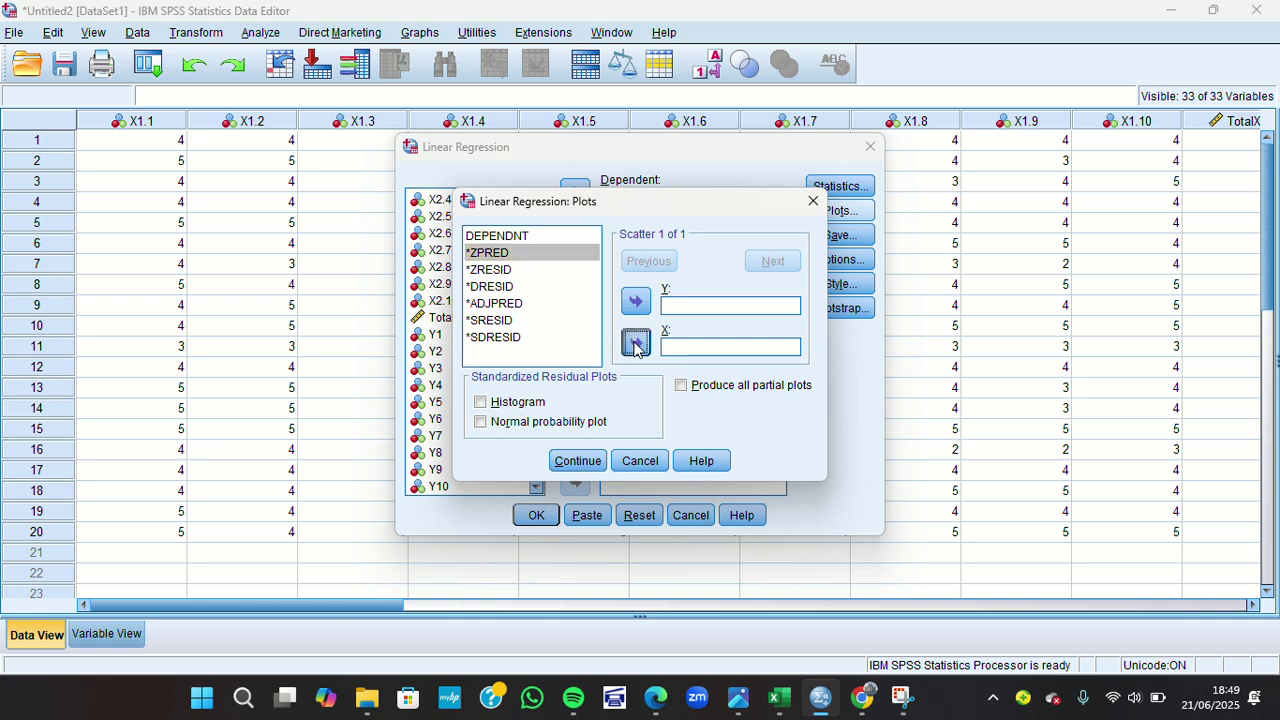
{"action": "left_click", "coordinate": [488, 321]}
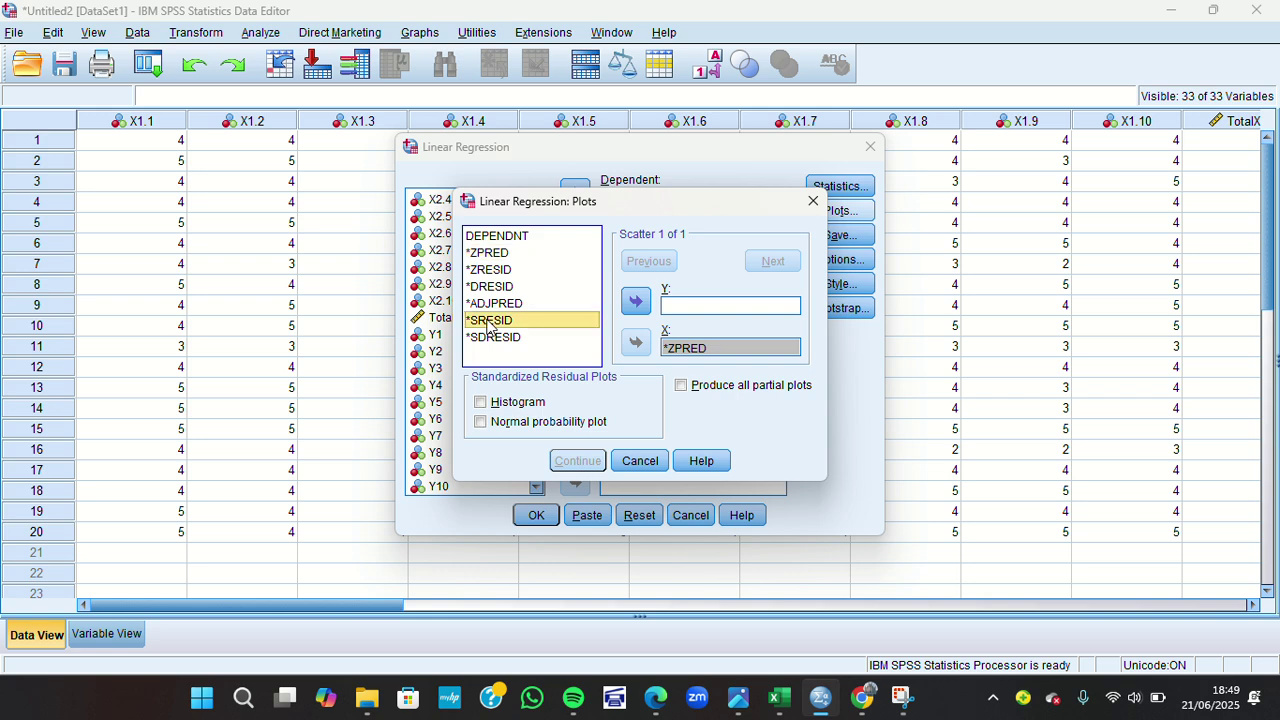
{"action": "left_click", "coordinate": [636, 302]}
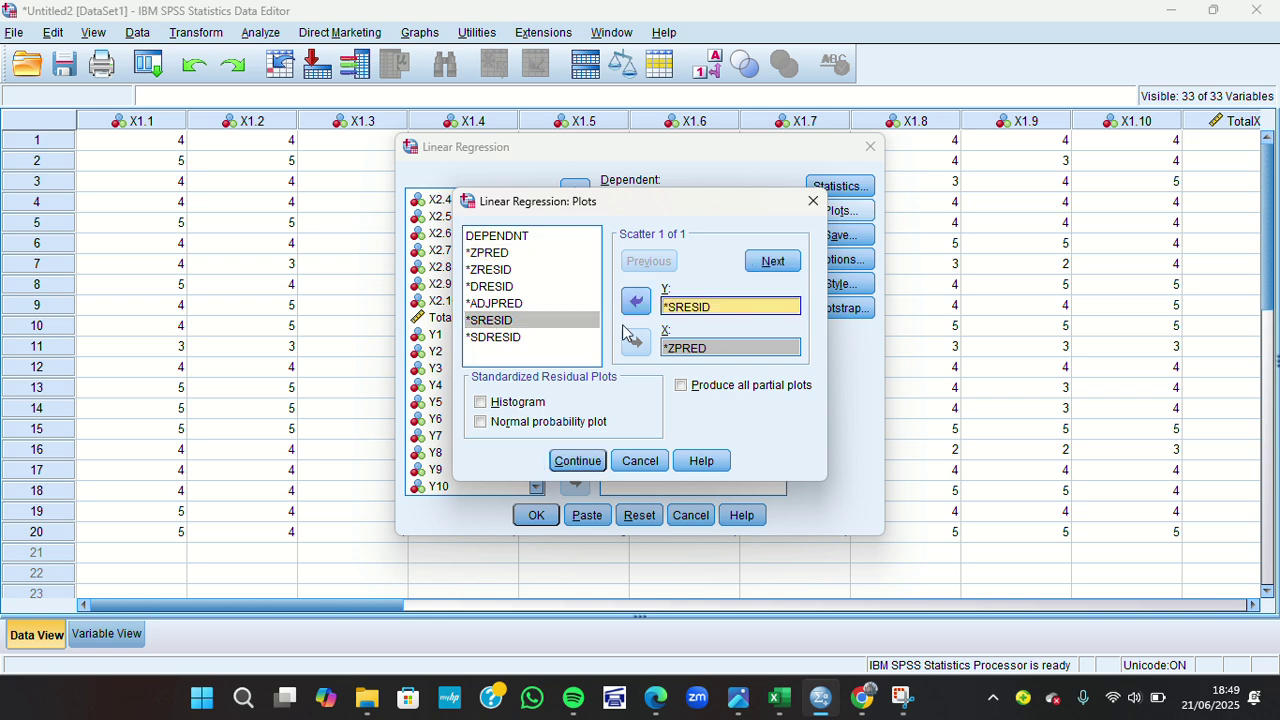
{"action": "left_click", "coordinate": [503, 410]}
{"action": "left_click", "coordinate": [527, 428]}
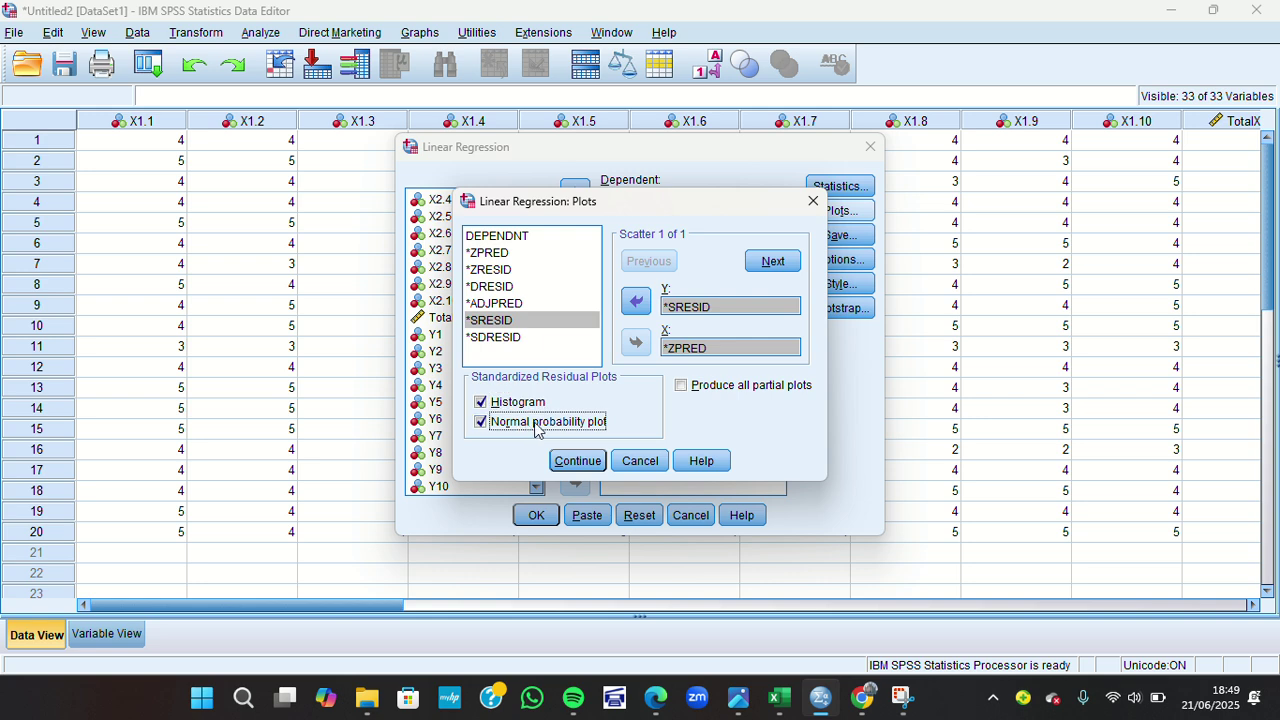
{"action": "left_click", "coordinate": [577, 461]}
Have the regression save the unstandardized residuals as a new variable
{"action": "left_click", "coordinate": [830, 240]}
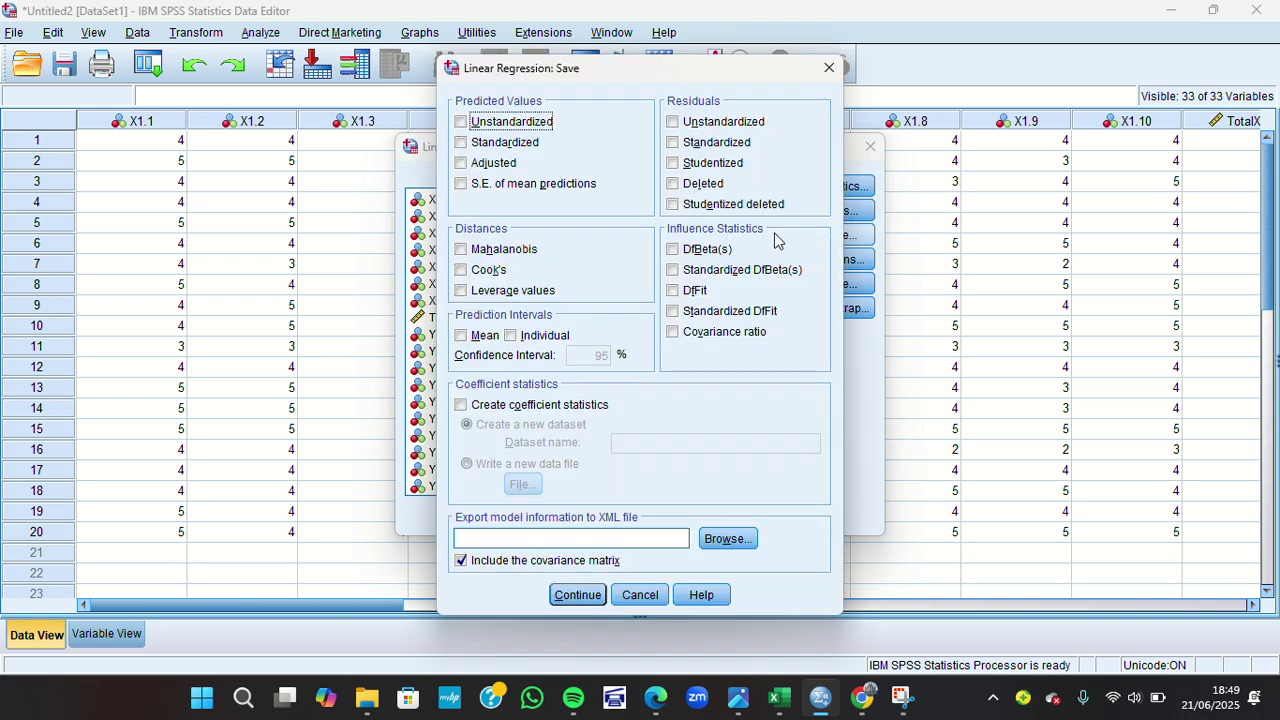
{"action": "left_click", "coordinate": [708, 124]}
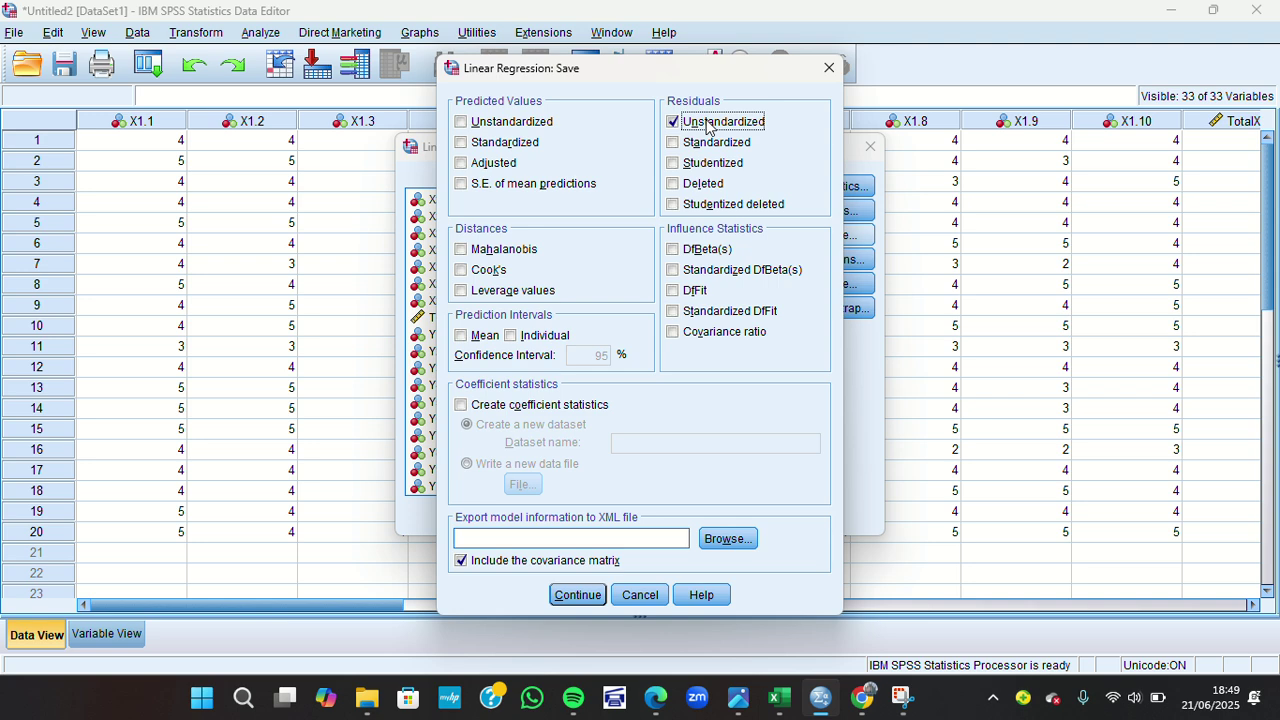
{"action": "left_click", "coordinate": [577, 595]}
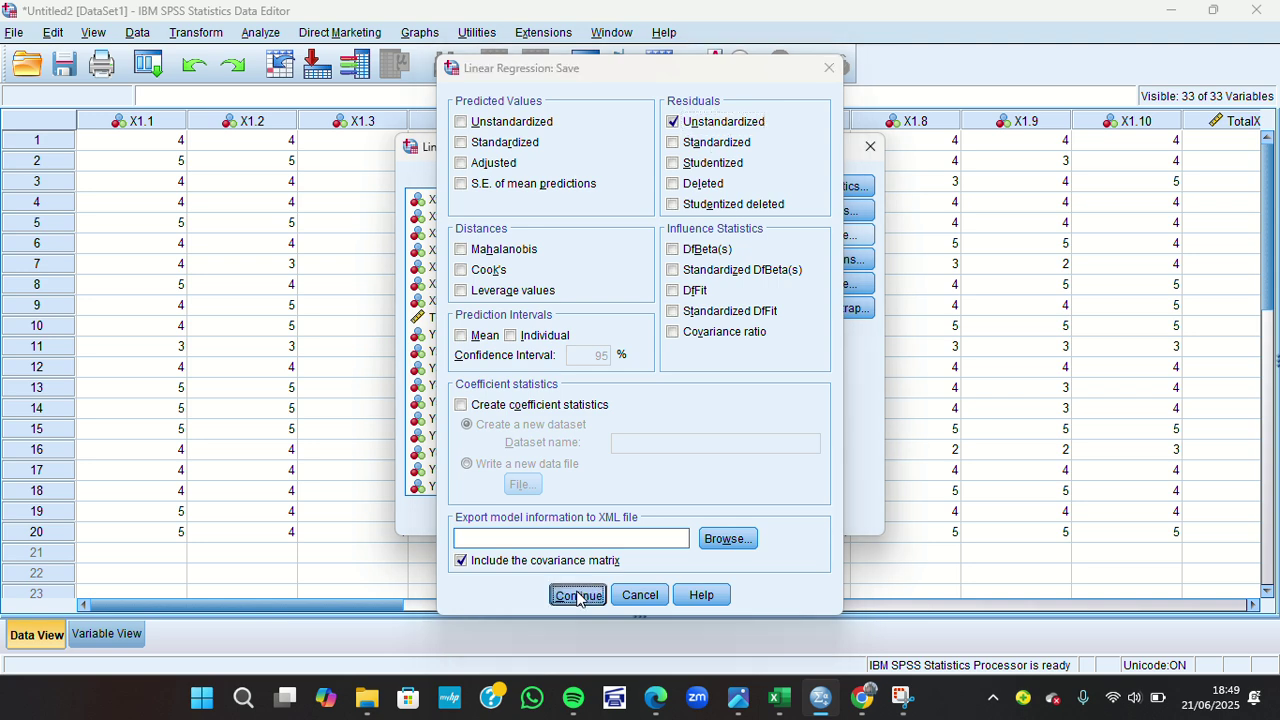
Check the regression's options, table style and bootstrap settings, keeping their defaults, and run the analysis
{"action": "left_click", "coordinate": [829, 261]}
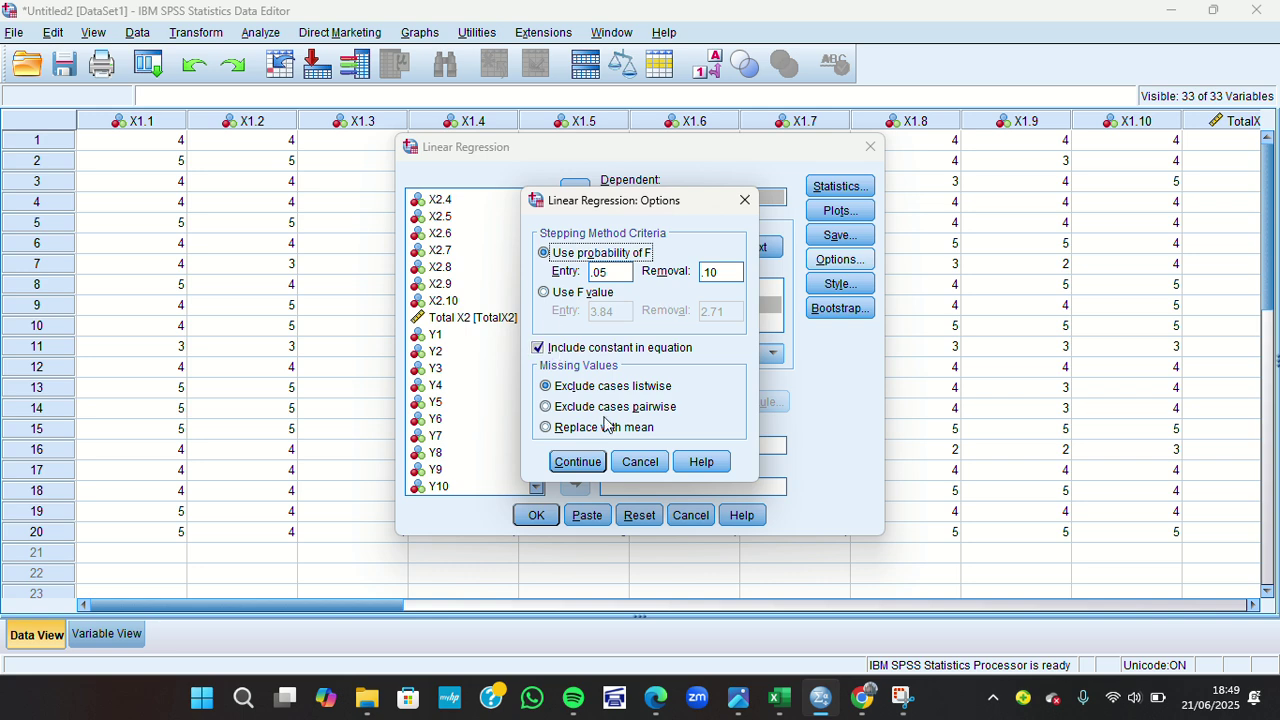
{"action": "left_click", "coordinate": [577, 464]}
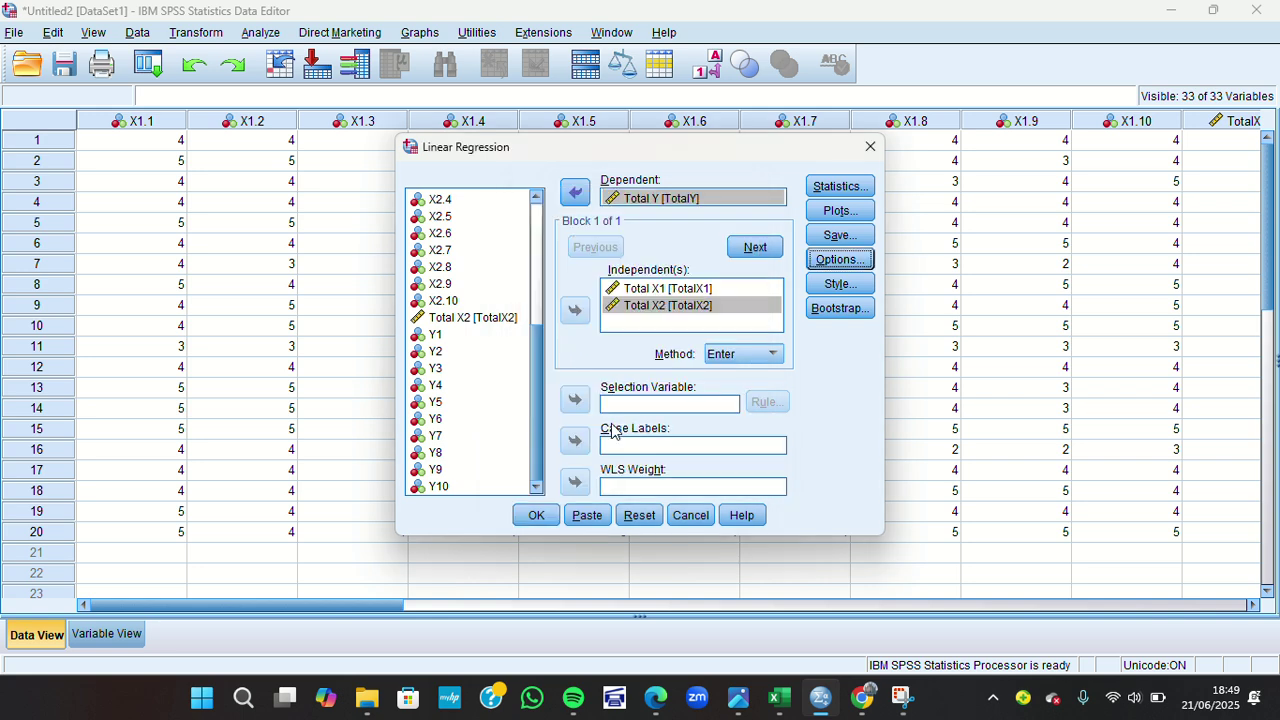
{"action": "left_click", "coordinate": [838, 283]}
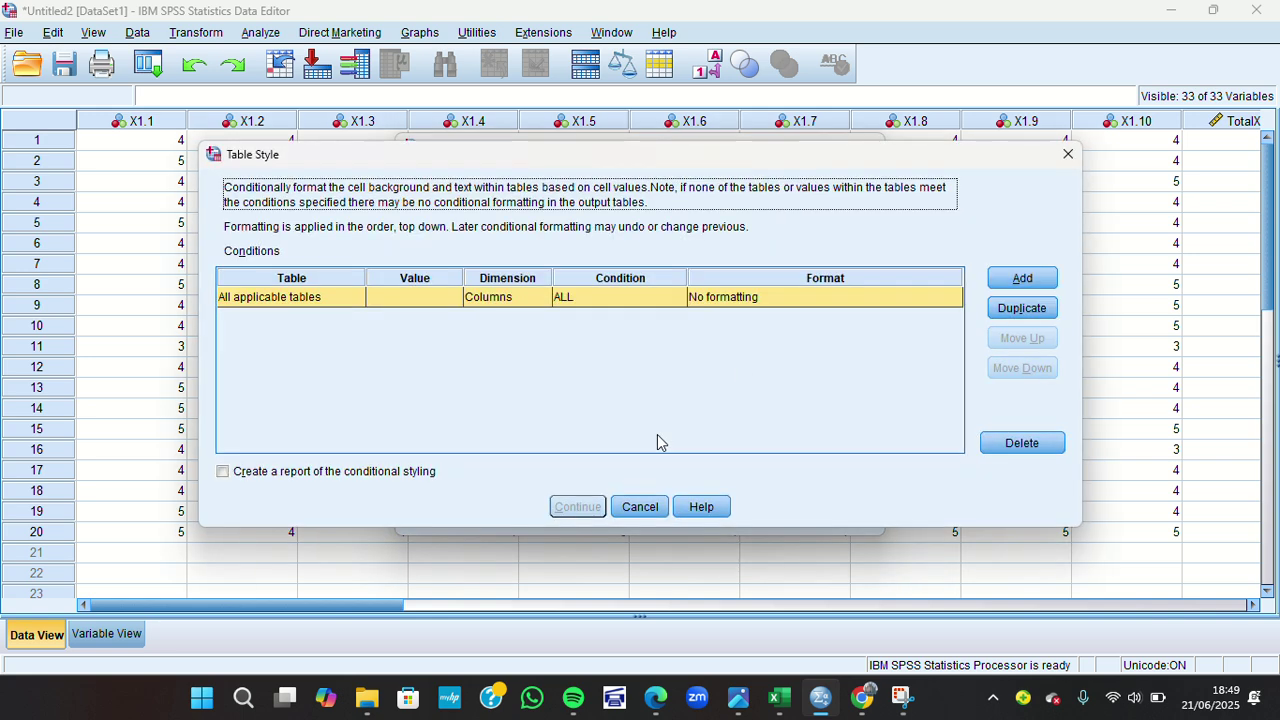
{"action": "left_click", "coordinate": [648, 506]}
{"action": "left_click", "coordinate": [841, 312]}
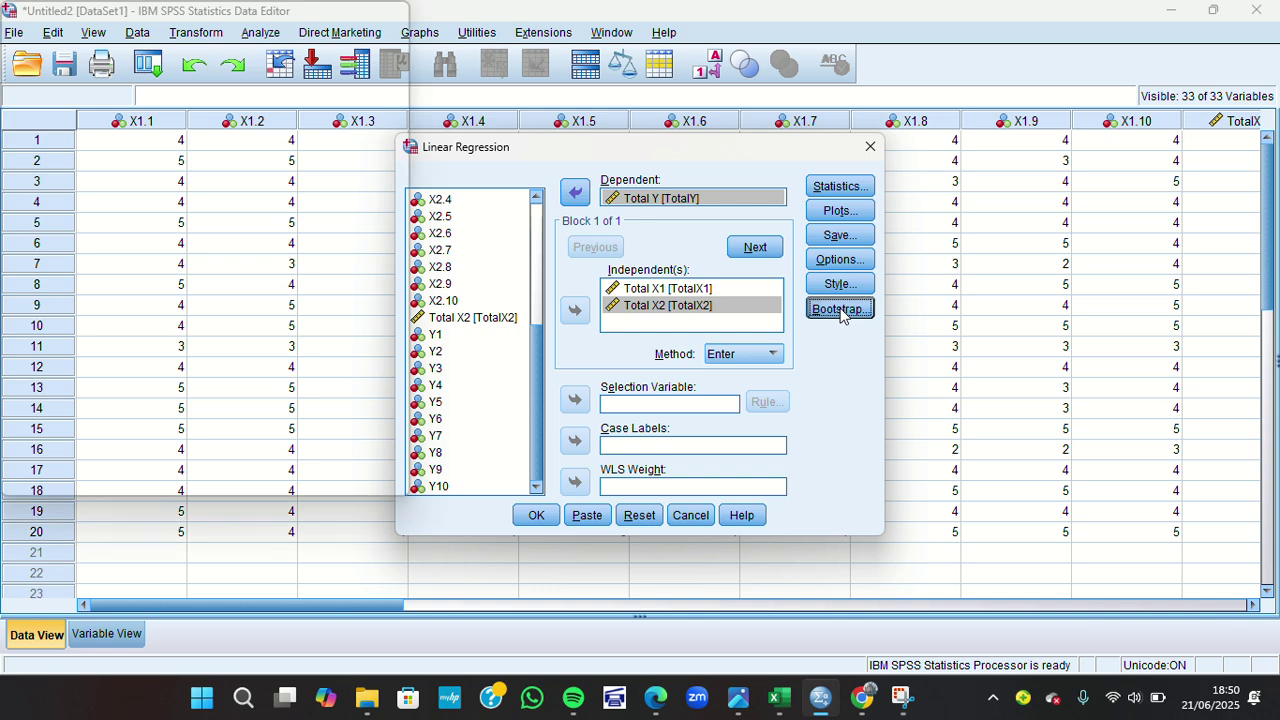
{"action": "left_click", "coordinate": [577, 563]}
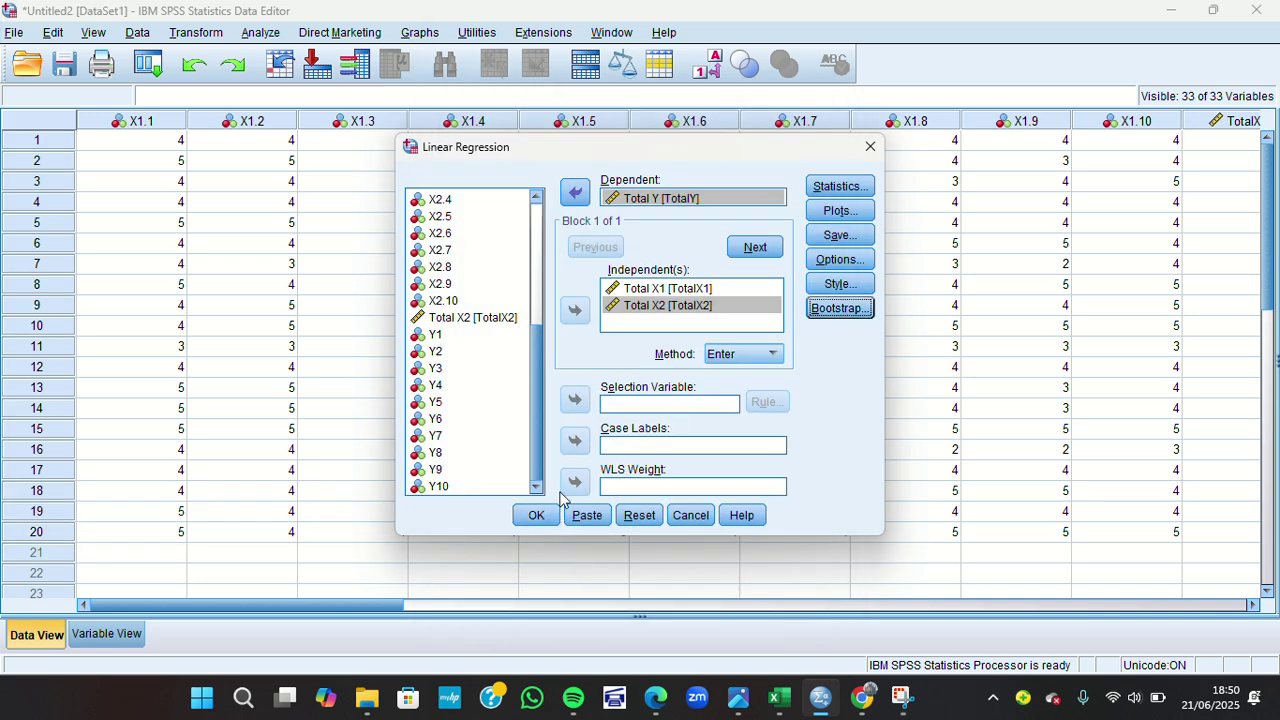
{"action": "left_click", "coordinate": [537, 515]}
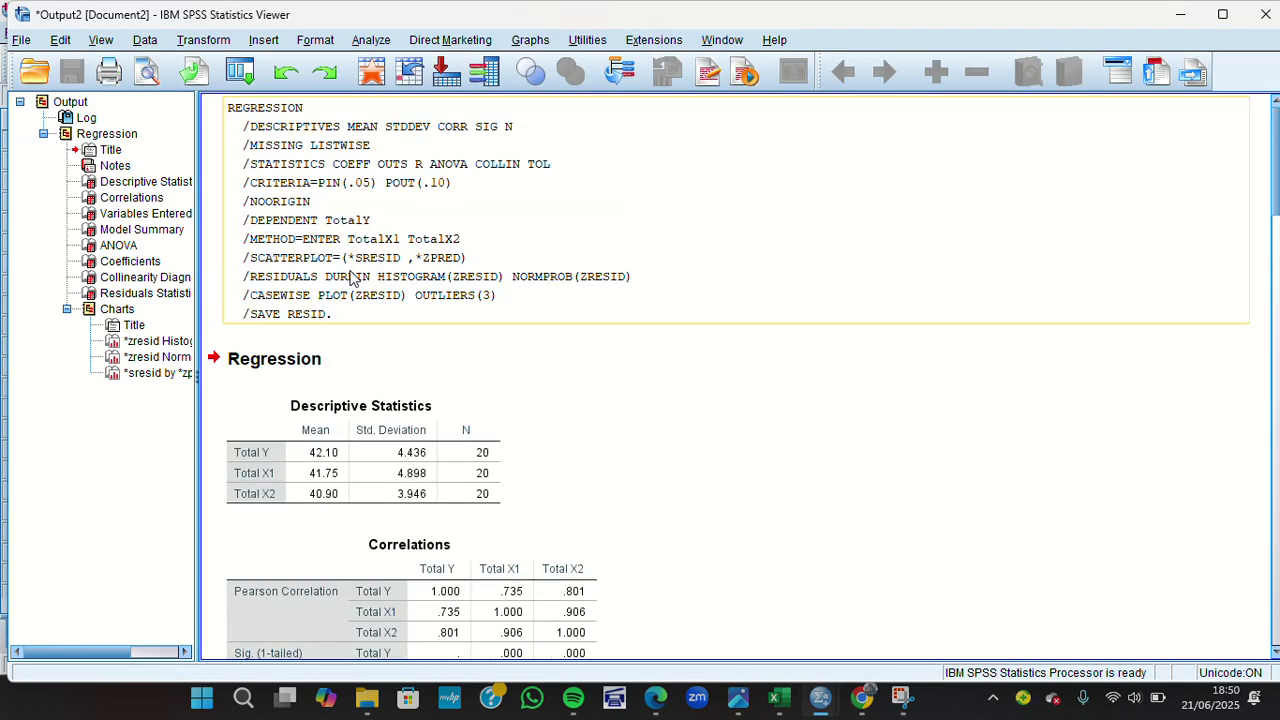
Look through the regression output from the descriptive statistics and correlations down to the residual histogram and normal P-P plot
{"action": "left_click", "coordinate": [400, 359]}
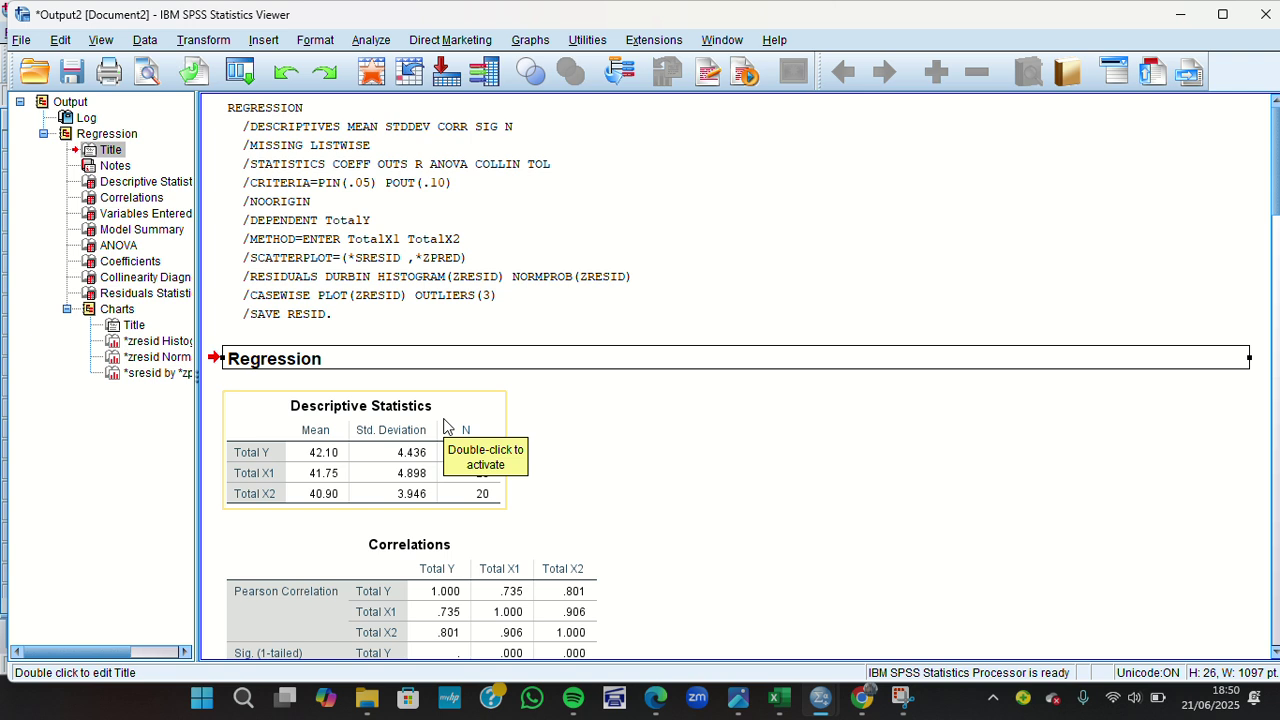
{"action": "scroll", "coordinate": [446, 427], "scroll_direction": "down", "scroll_amount": 5}
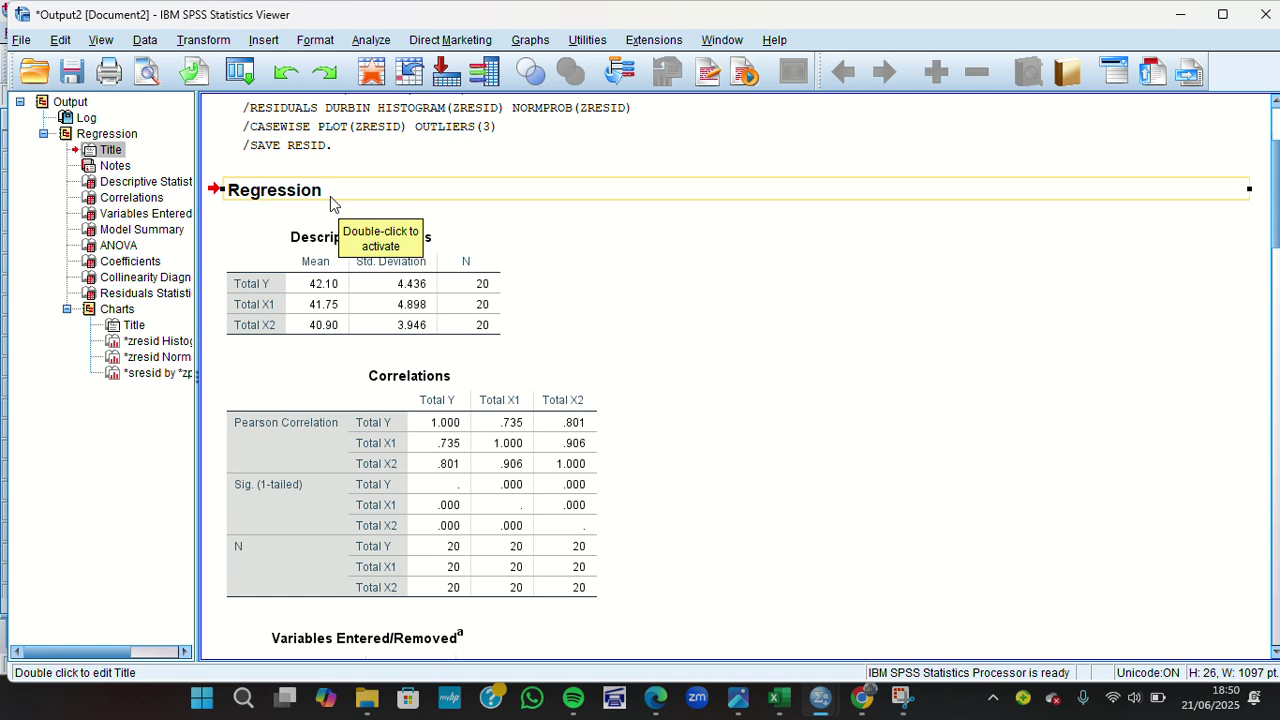
{"action": "scroll", "coordinate": [357, 360], "scroll_direction": "down", "scroll_amount": 3}
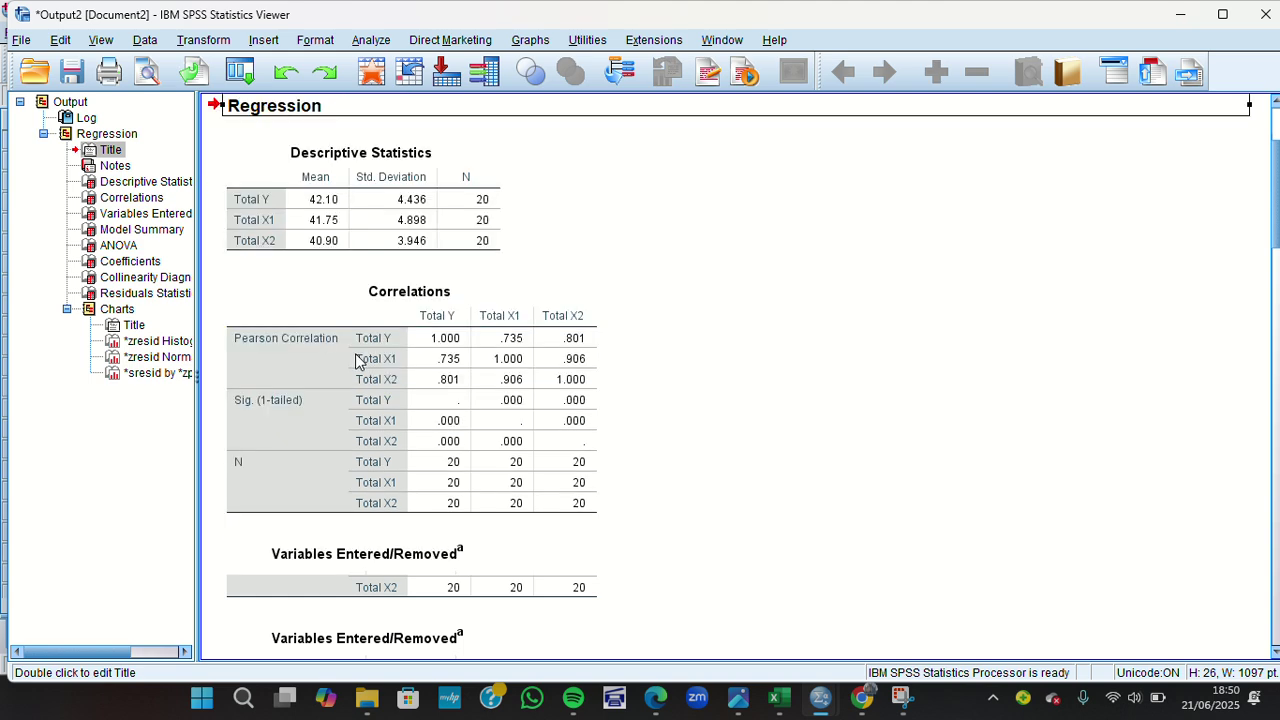
{"action": "scroll", "coordinate": [357, 360], "scroll_direction": "down", "scroll_amount": 20}
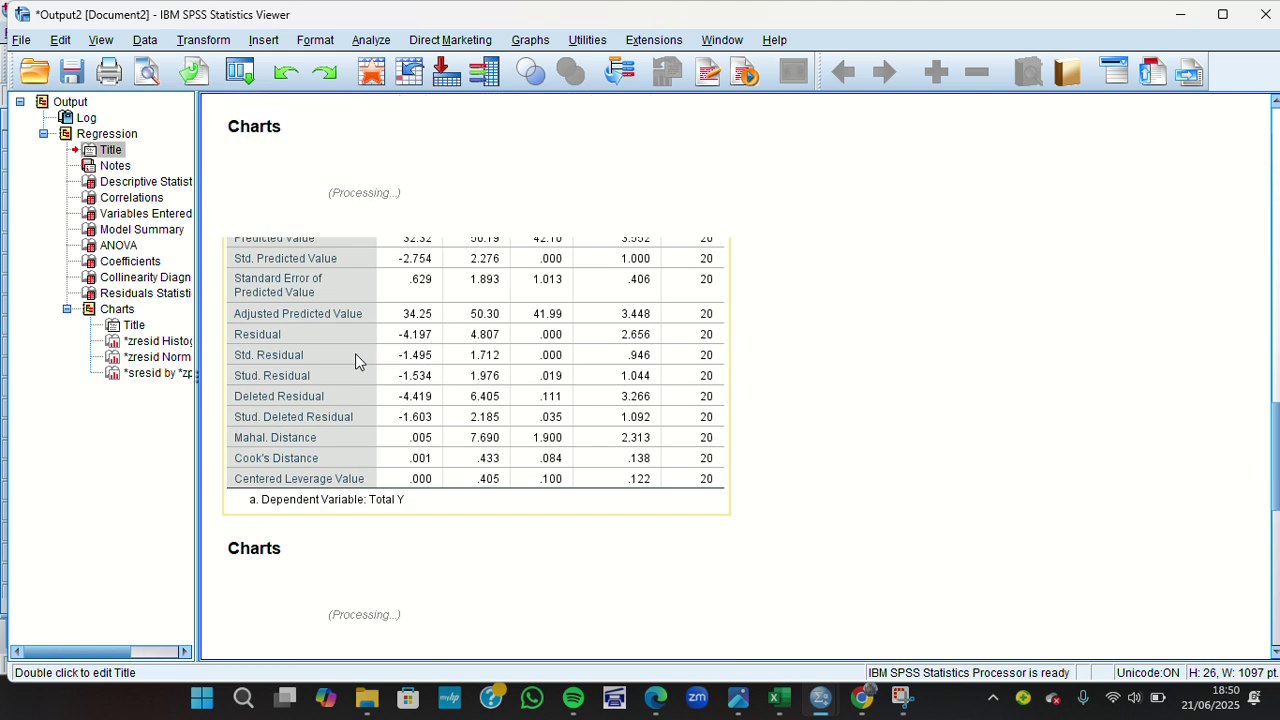
{"action": "scroll", "coordinate": [357, 360], "scroll_direction": "down", "scroll_amount": 5}
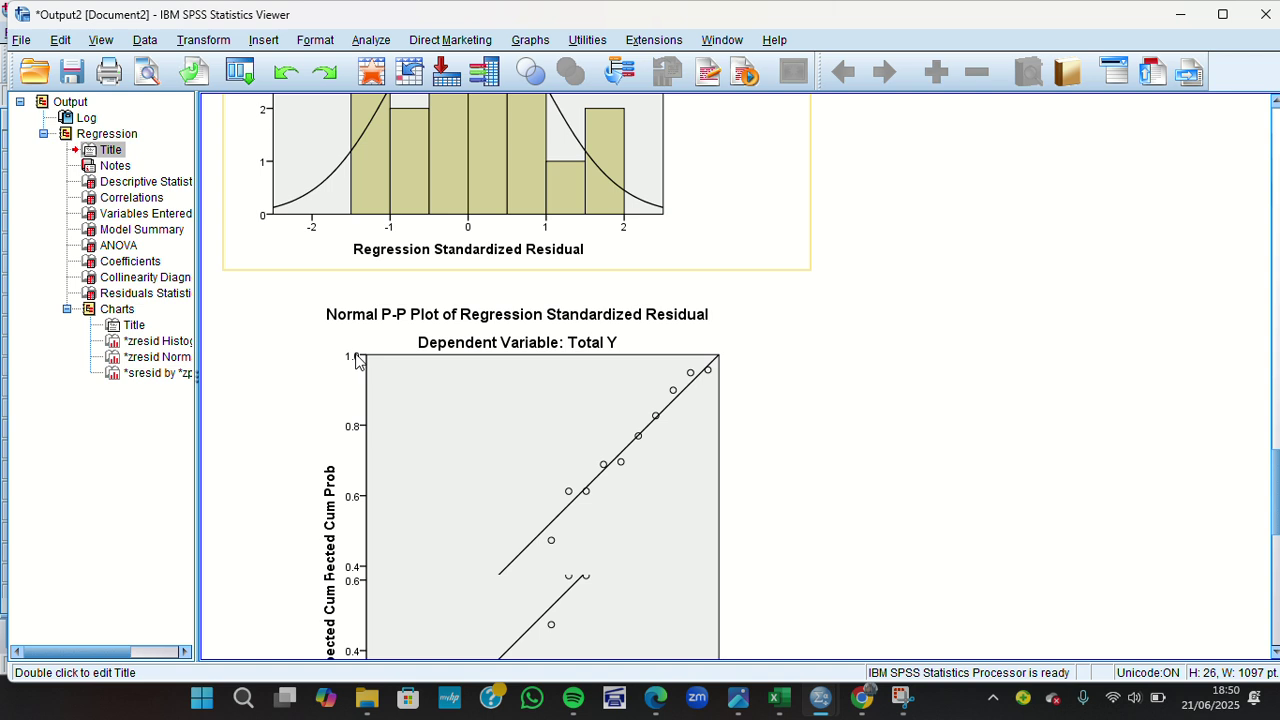
Examine the residual histogram and the normal P-P plot for Total Y to judge whether the residuals are normally distributed
{"action": "scroll", "coordinate": [357, 360], "scroll_direction": "down", "scroll_amount": 5}
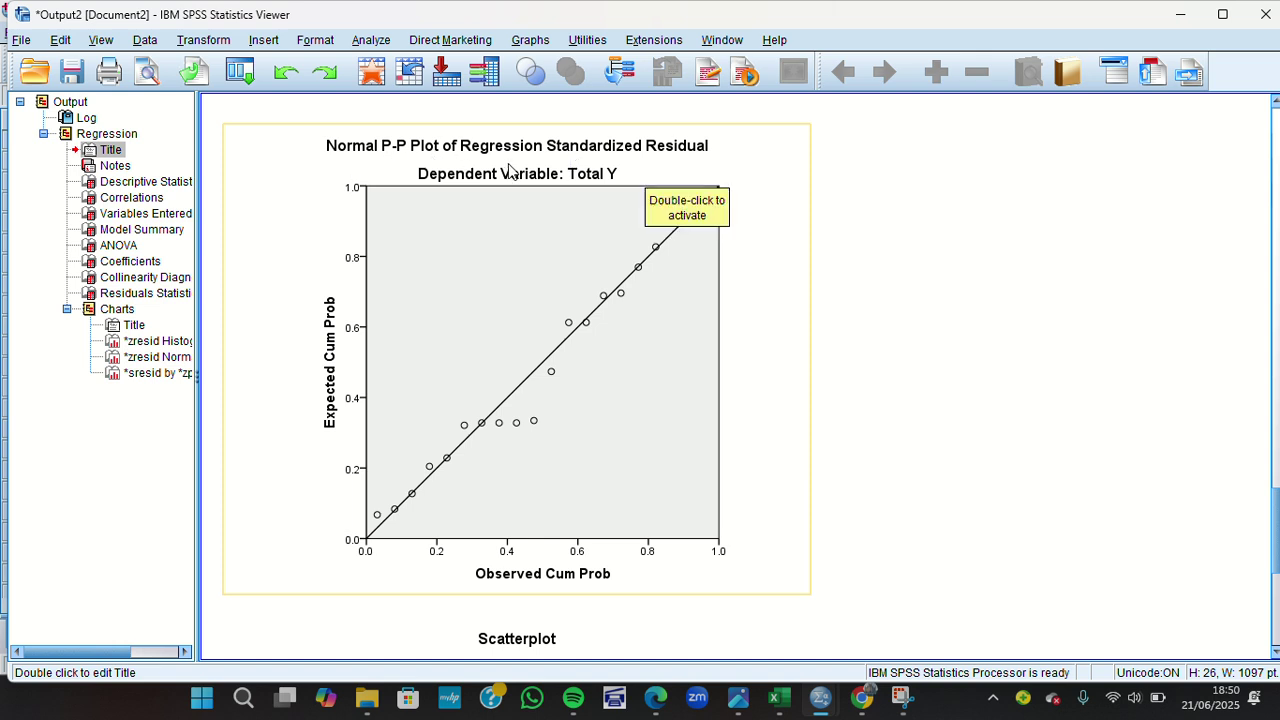
{"action": "scroll", "coordinate": [659, 170], "scroll_direction": "up", "scroll_amount": 2}
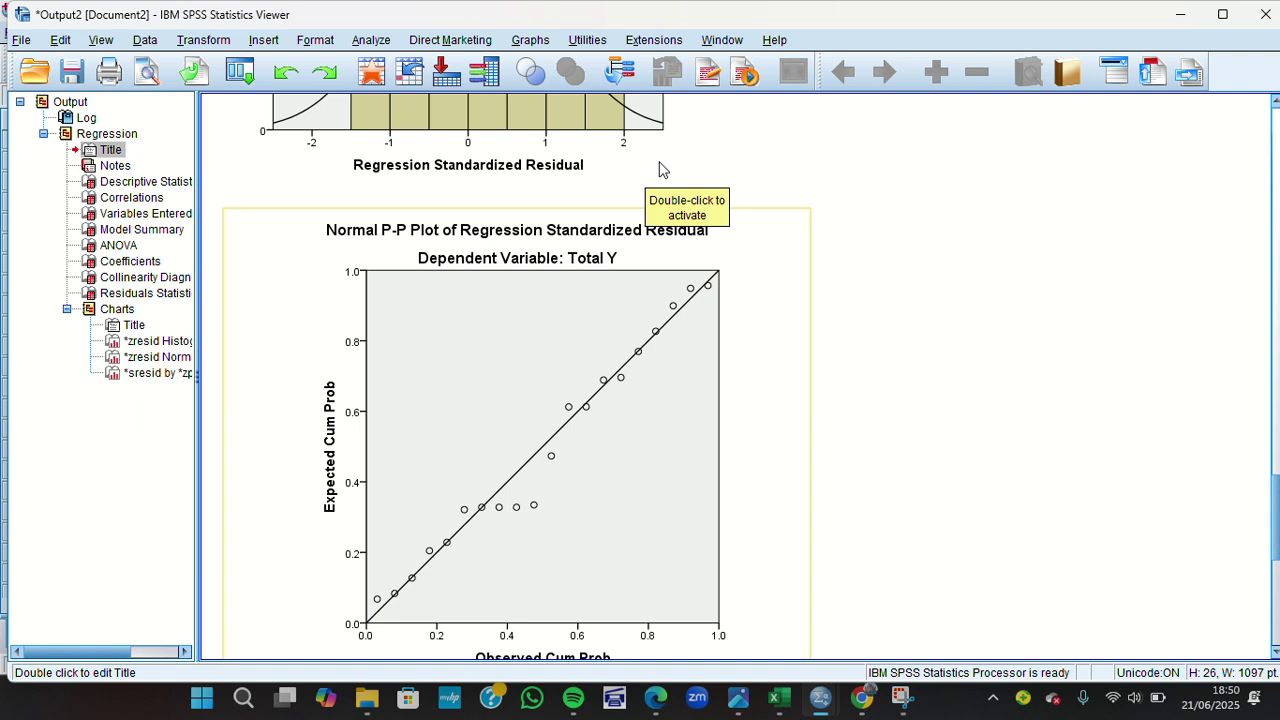
{"action": "scroll", "coordinate": [659, 170], "scroll_direction": "up", "scroll_amount": 5}
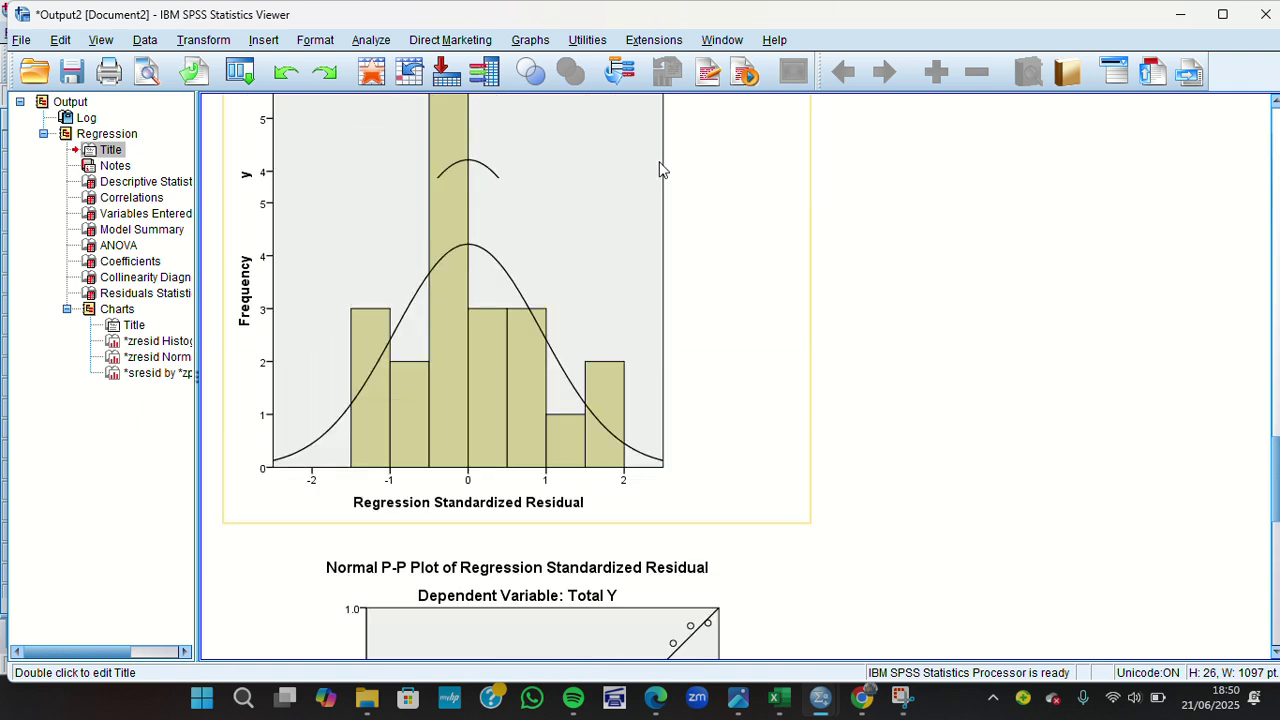
{"action": "scroll", "coordinate": [660, 170], "scroll_direction": "up", "scroll_amount": 2}
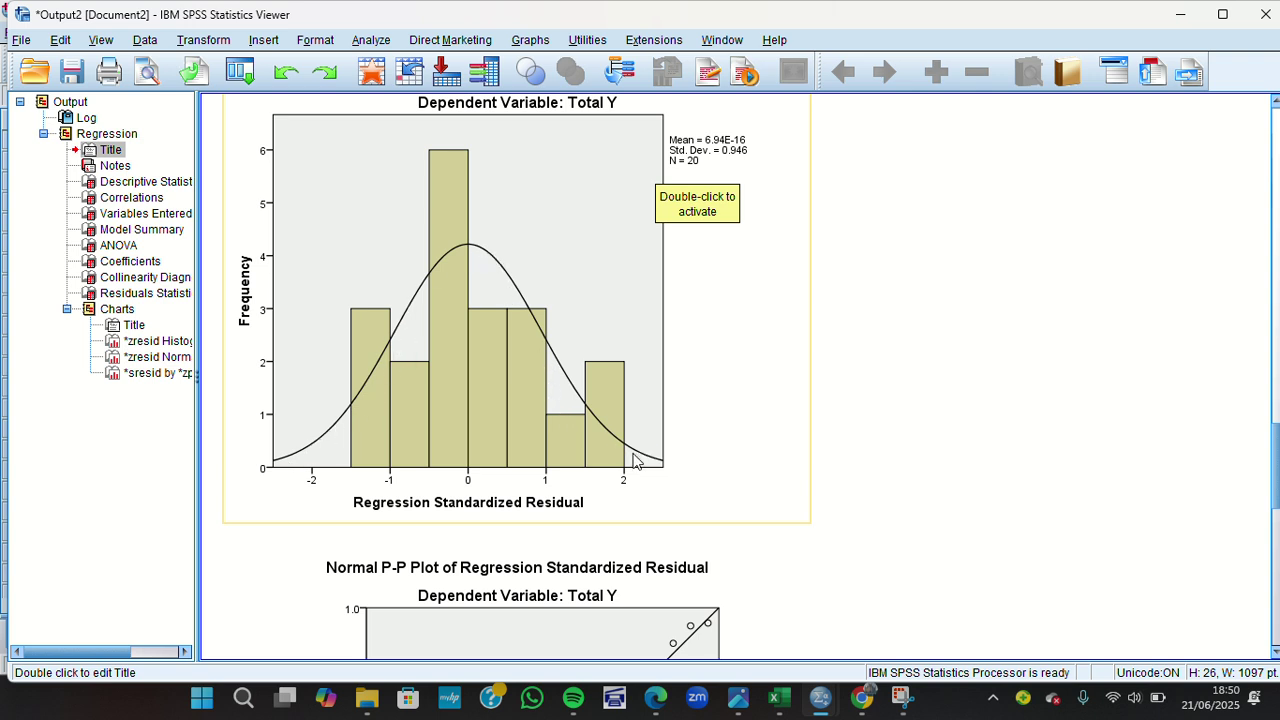
{"action": "scroll", "coordinate": [517, 285], "scroll_direction": "up", "scroll_amount": 2}
{"action": "scroll", "coordinate": [517, 285], "scroll_direction": "up", "scroll_amount": 2}
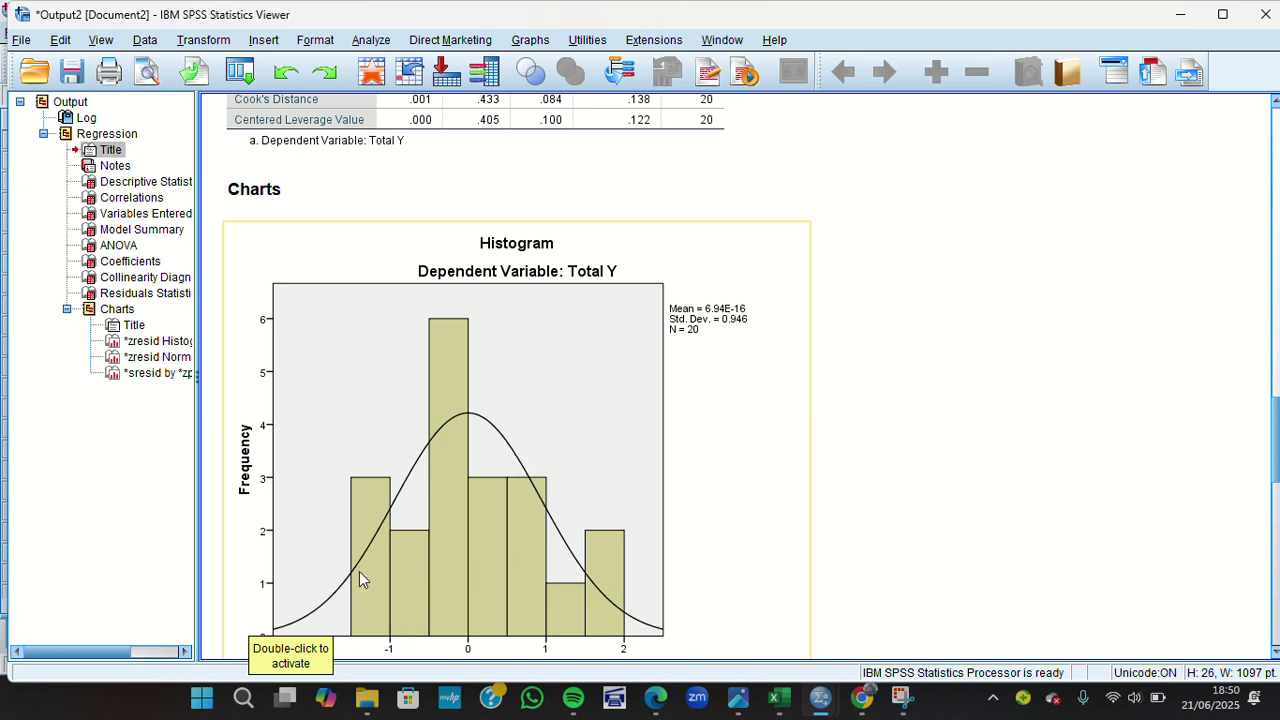
{"action": "scroll", "coordinate": [546, 432], "scroll_direction": "down", "scroll_amount": 1}
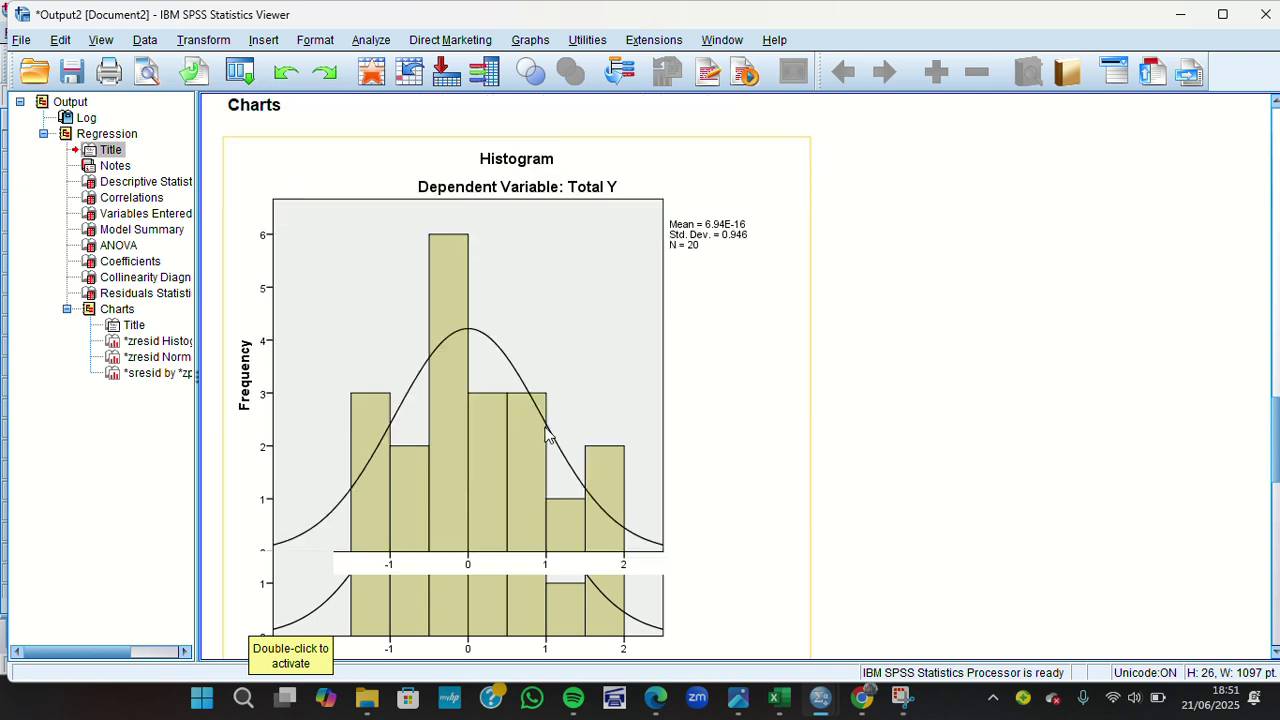
{"action": "scroll", "coordinate": [546, 432], "scroll_direction": "down", "scroll_amount": 5}
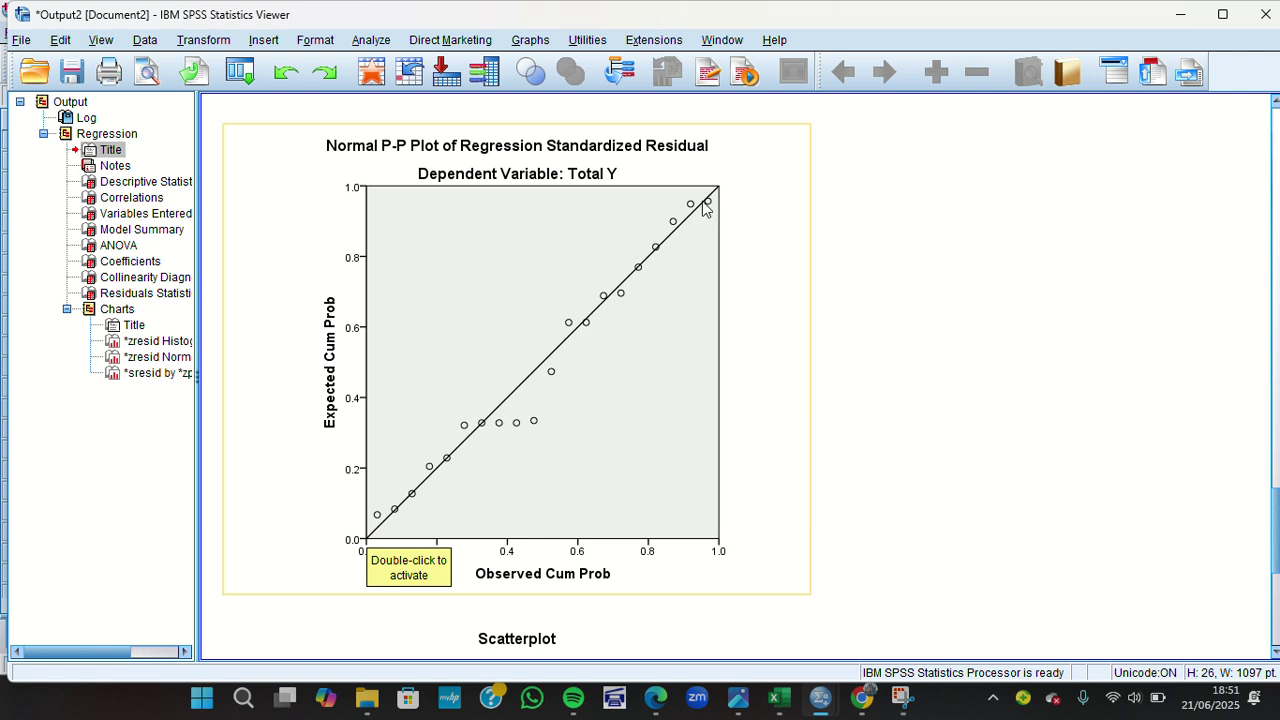
{"action": "double_click", "coordinate": [397, 513]}
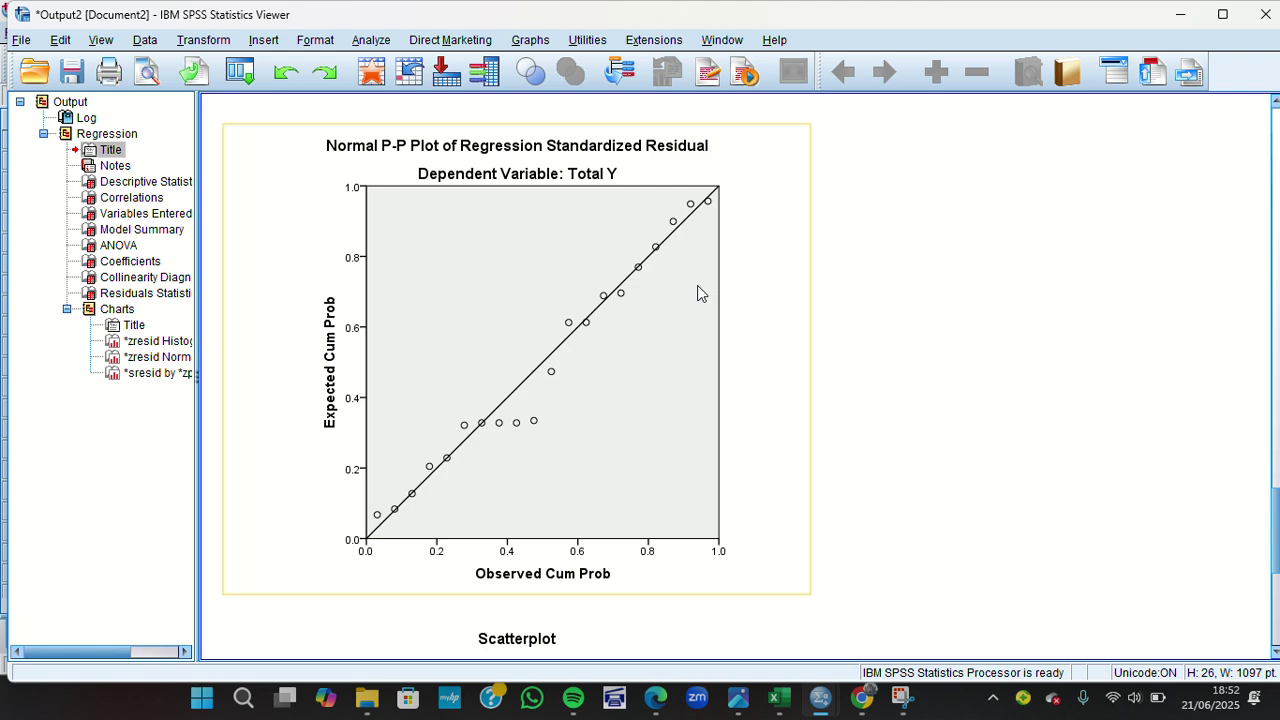
Set up a legacy one-sample Kolmogorov-Smirnov test against the normal distribution with the unstandardized residual as the test variable
{"action": "left_click", "coordinate": [1186, 15]}
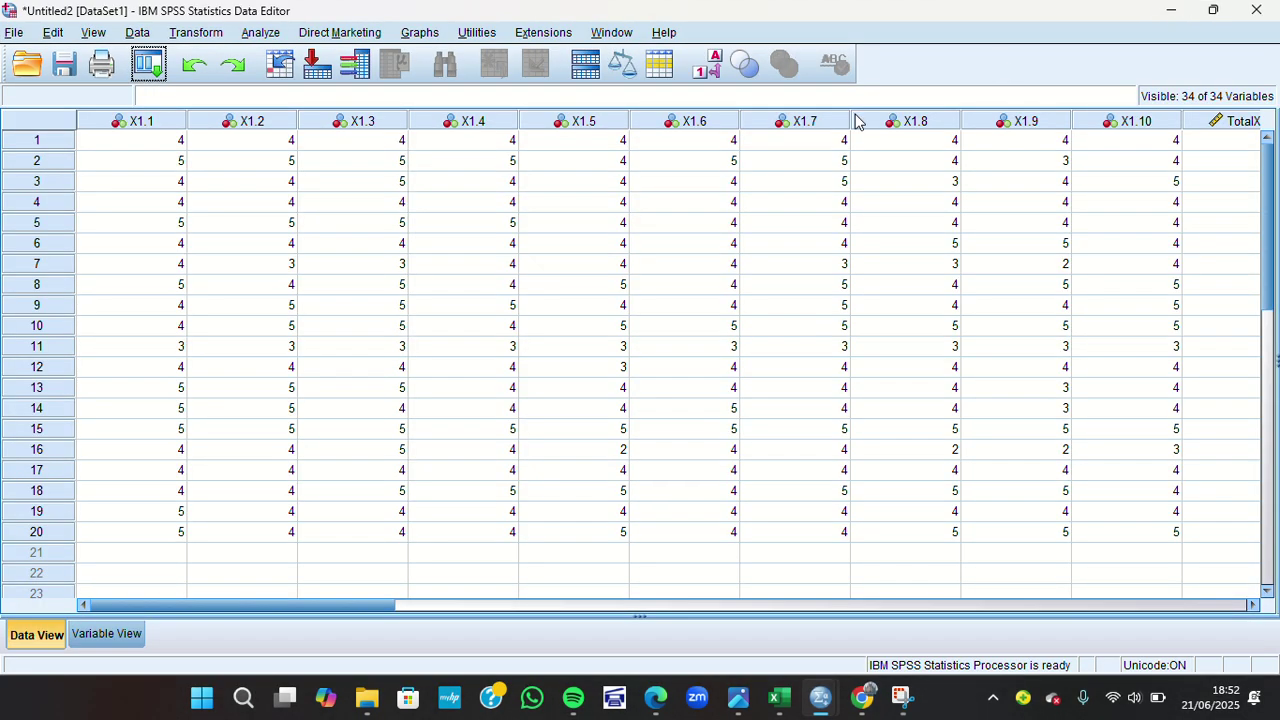
{"action": "left_click", "coordinate": [250, 34]}
{"action": "mouse_move", "coordinate": [311, 336]}
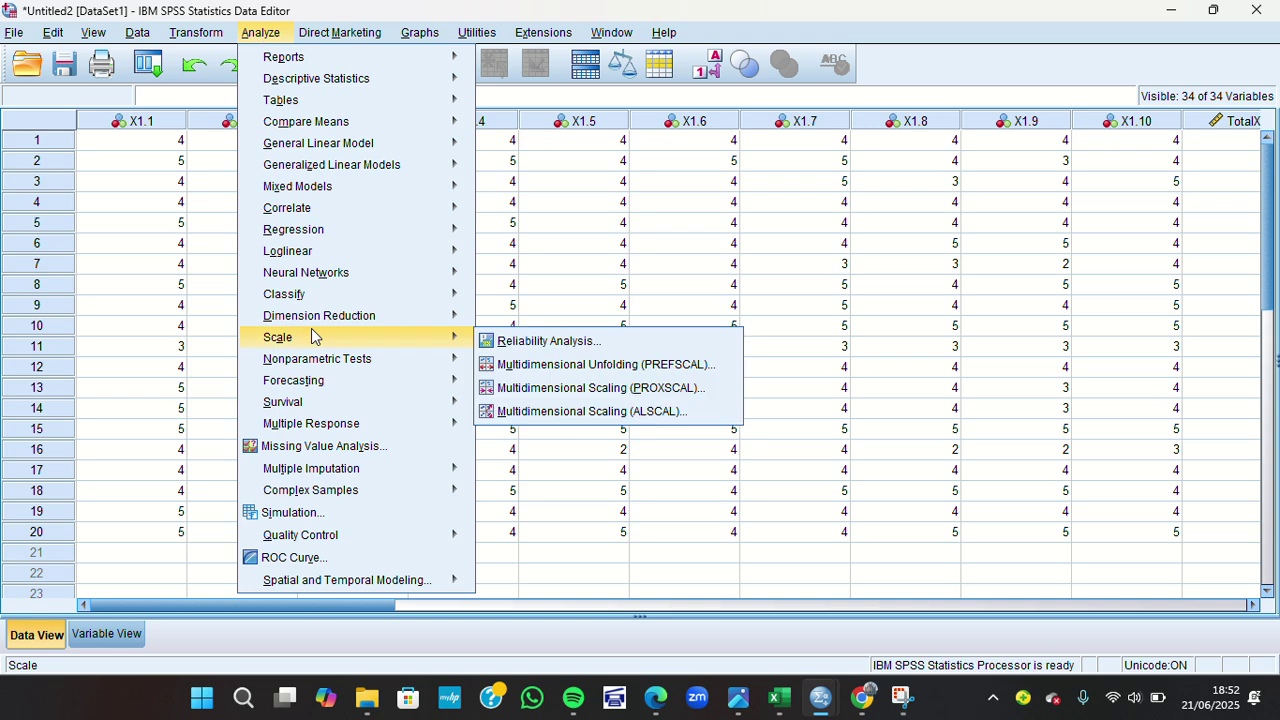
{"action": "mouse_move", "coordinate": [341, 360]}
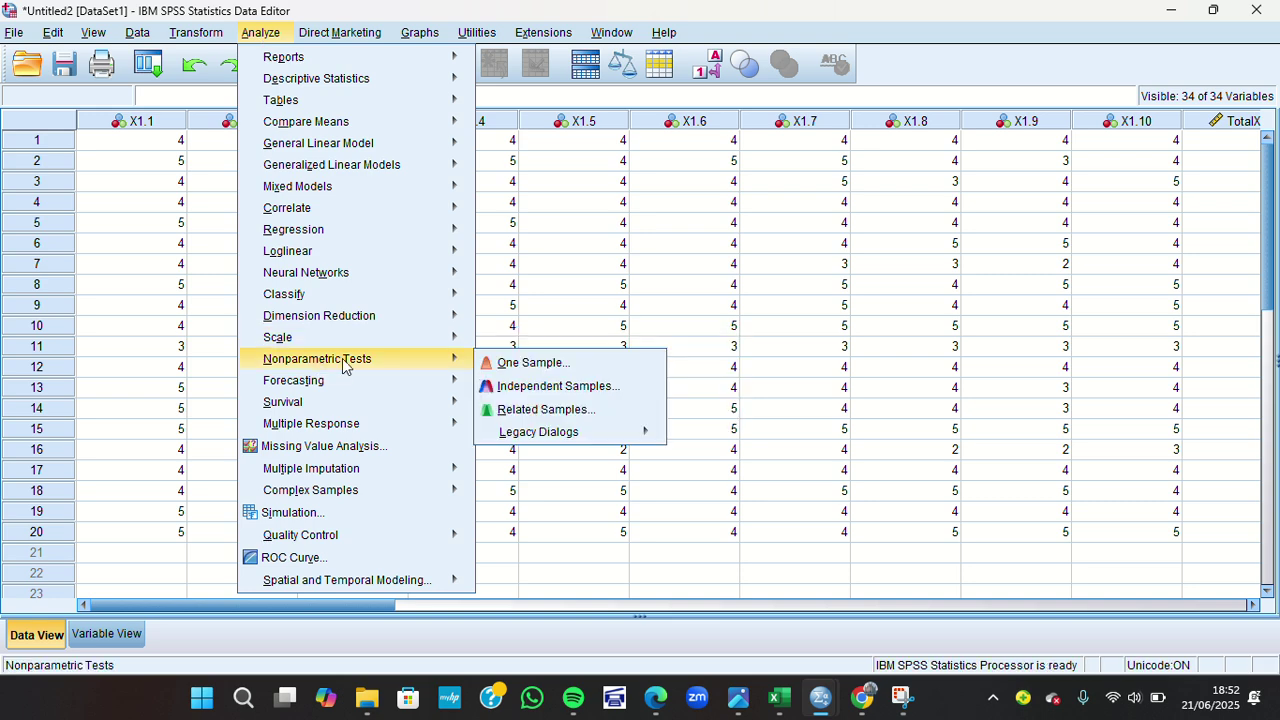
{"action": "mouse_move", "coordinate": [550, 438]}
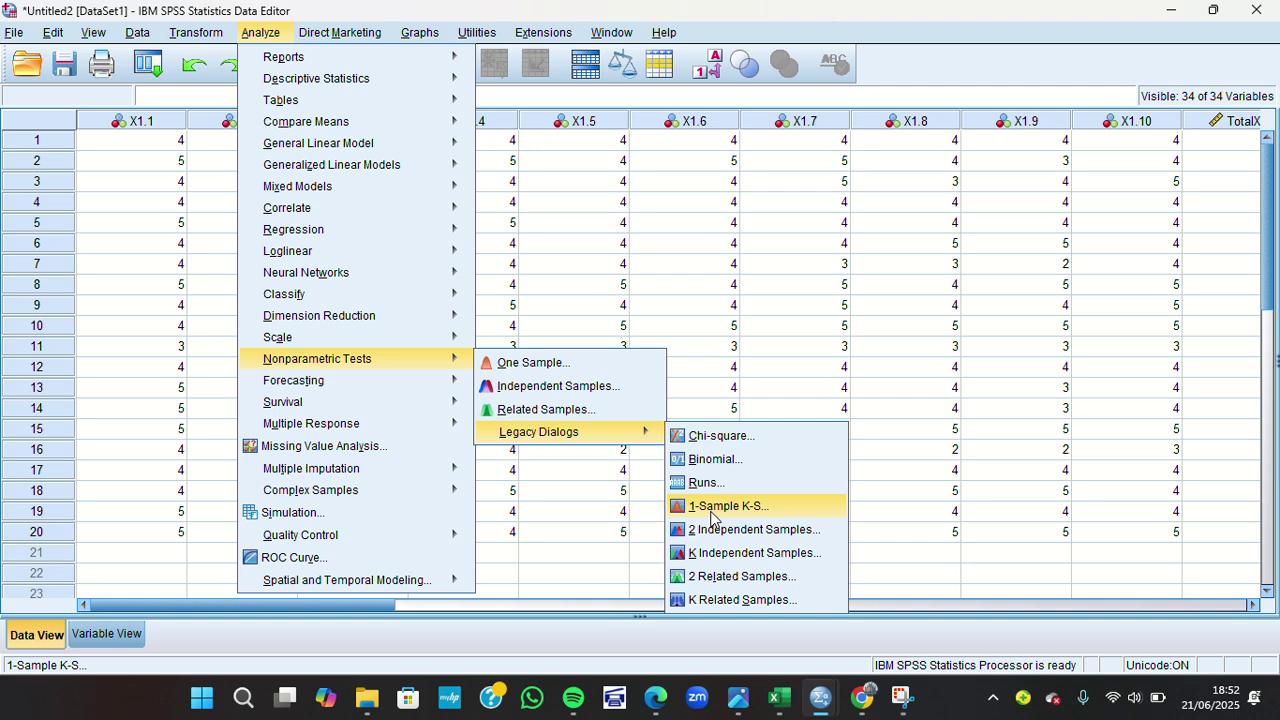
{"action": "left_click", "coordinate": [800, 513]}
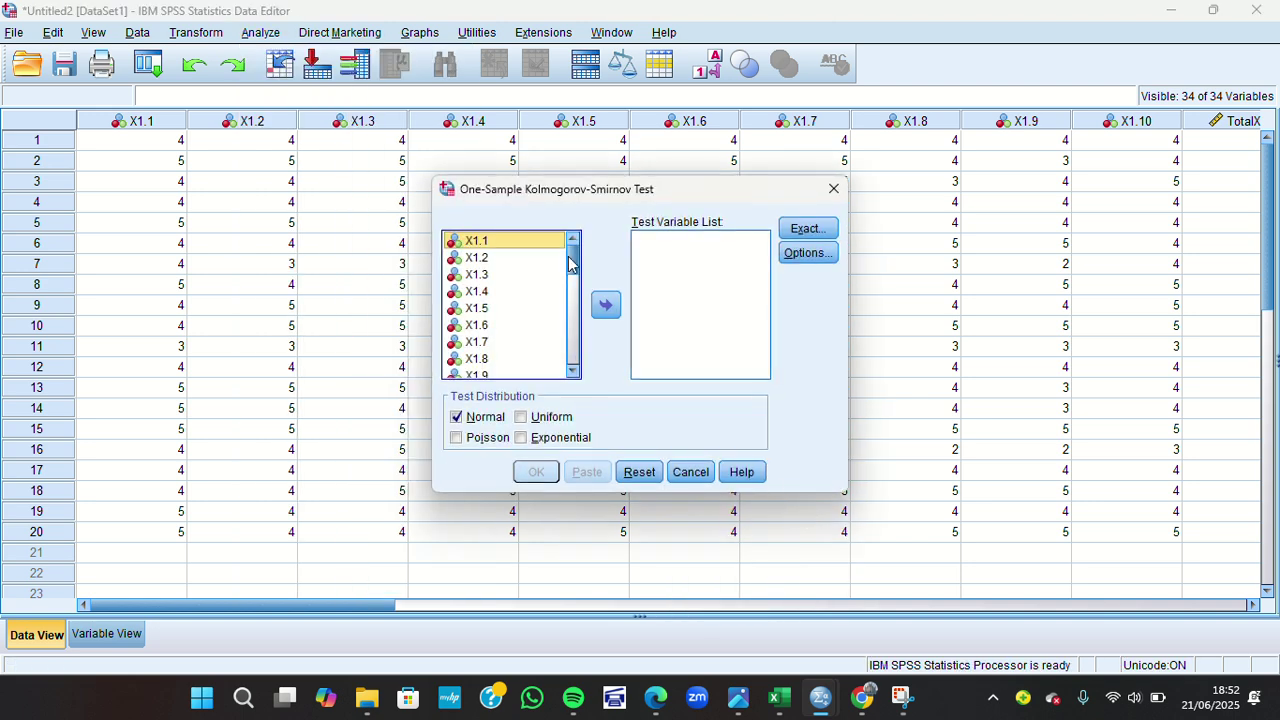
{"action": "left_click_drag", "start_coordinate": [570, 263], "coordinate": [569, 363]}
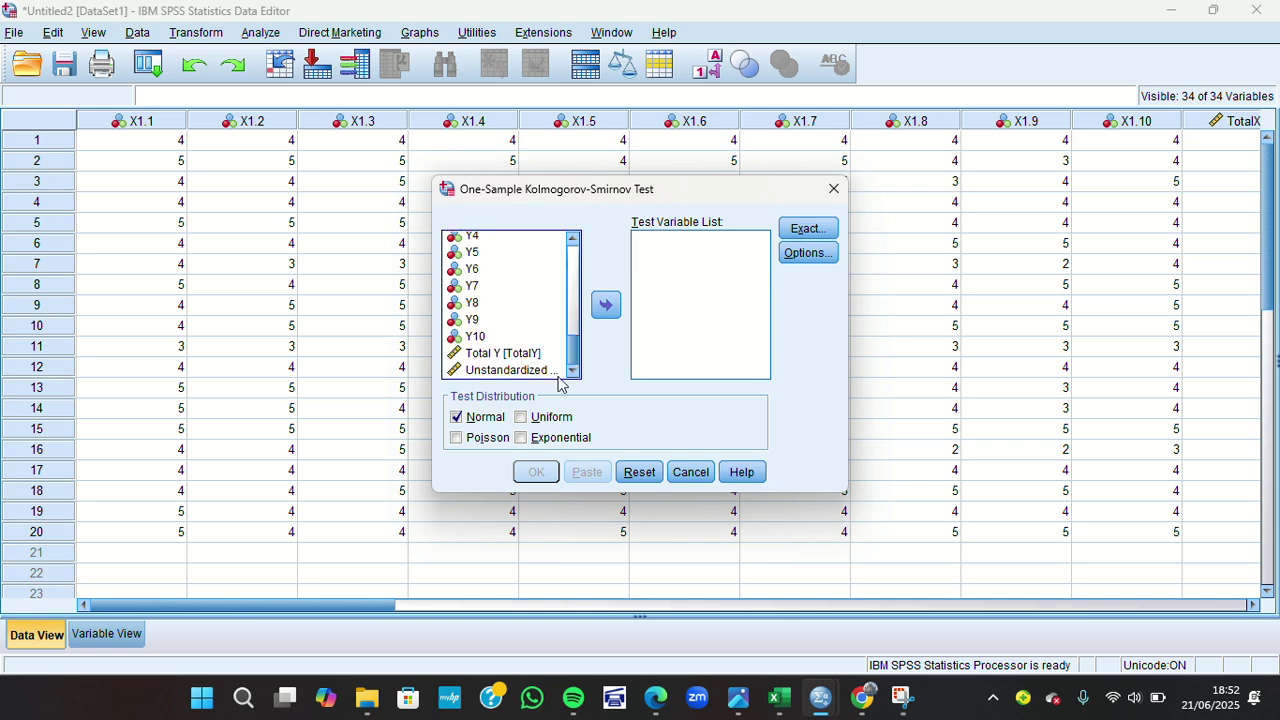
{"action": "left_click", "coordinate": [512, 370]}
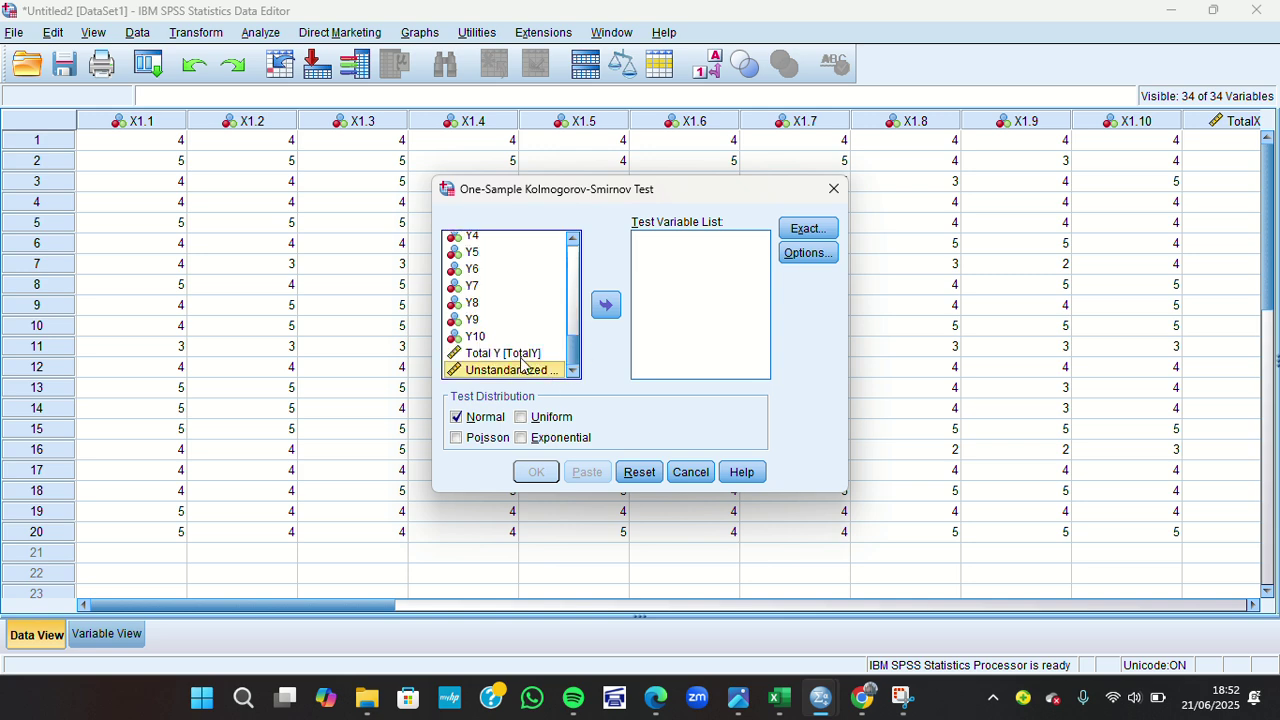
{"action": "left_click", "coordinate": [614, 309]}
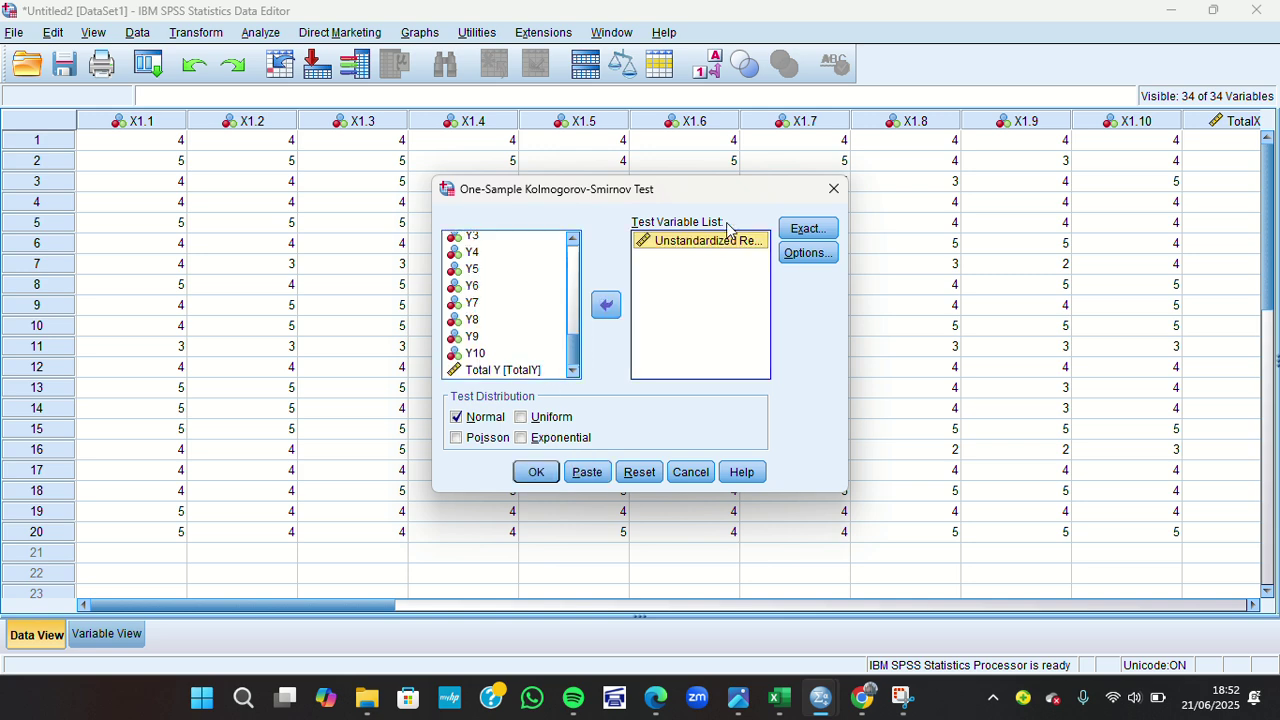
Run the Kolmogorov-Smirnov test with Asymptotic only and the default statistics and missing-value options, and select its result table
{"action": "left_click", "coordinate": [793, 231]}
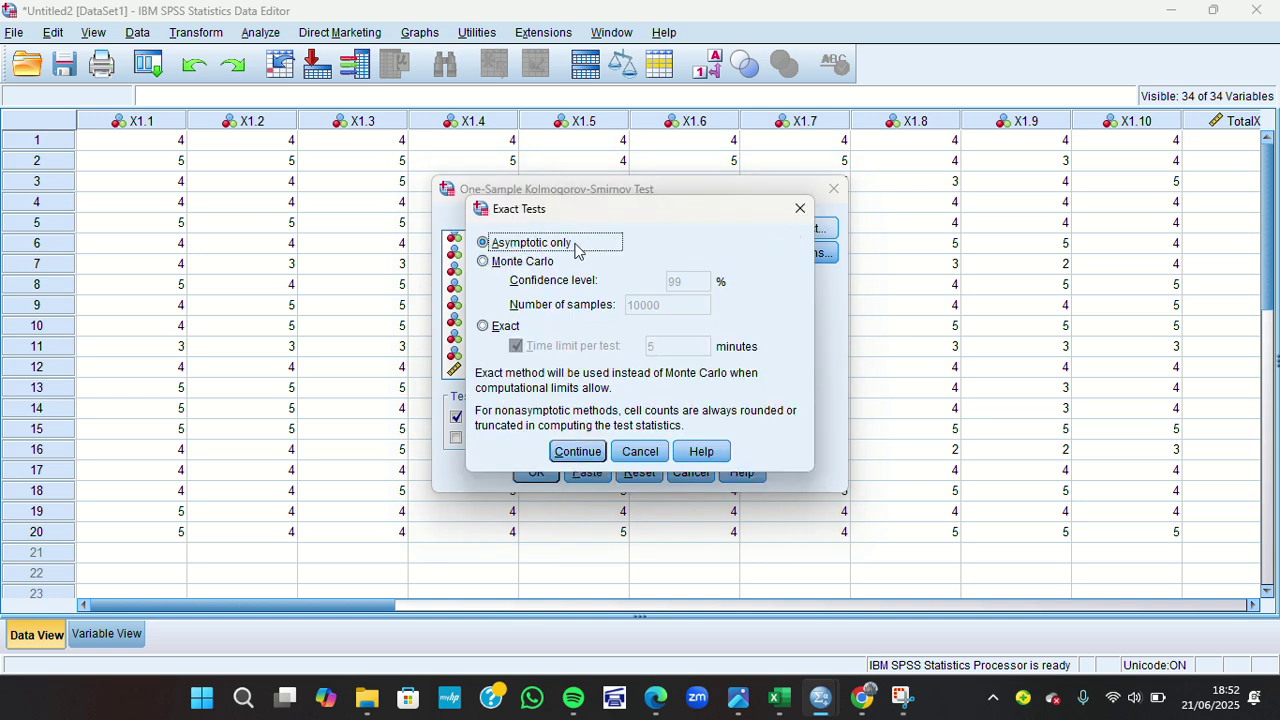
{"action": "left_click", "coordinate": [570, 451]}
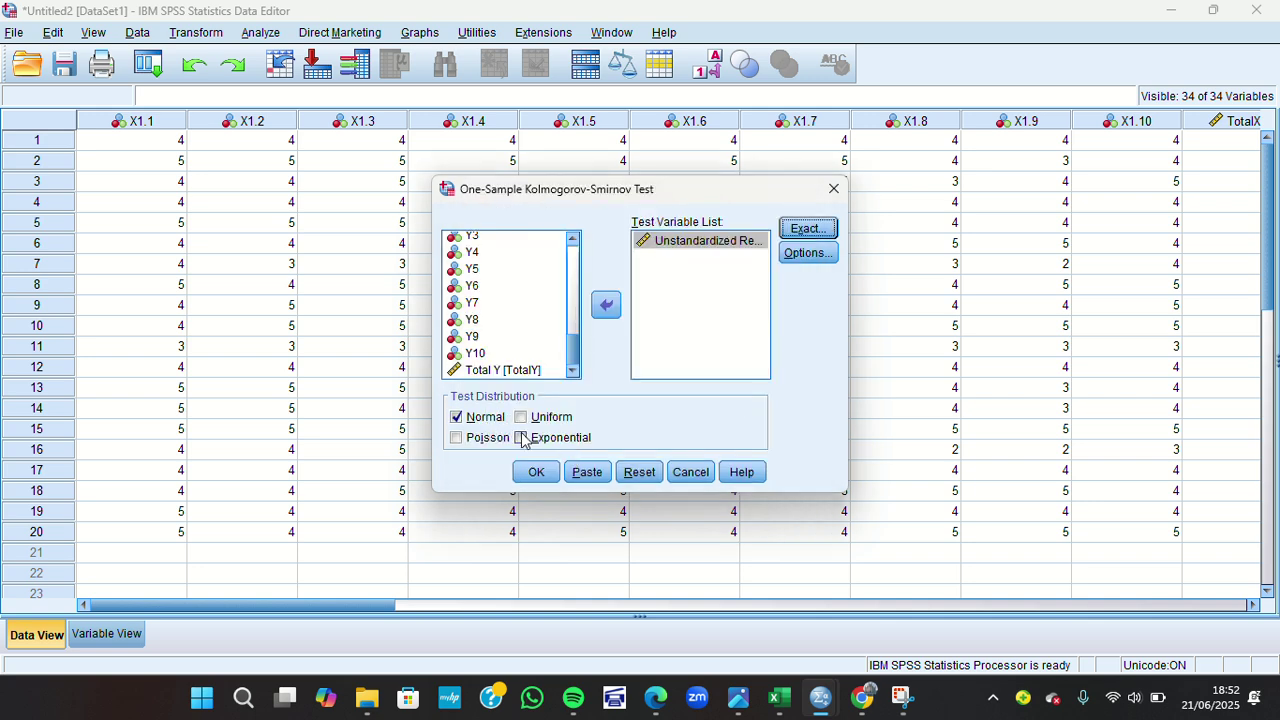
{"action": "left_click", "coordinate": [808, 254]}
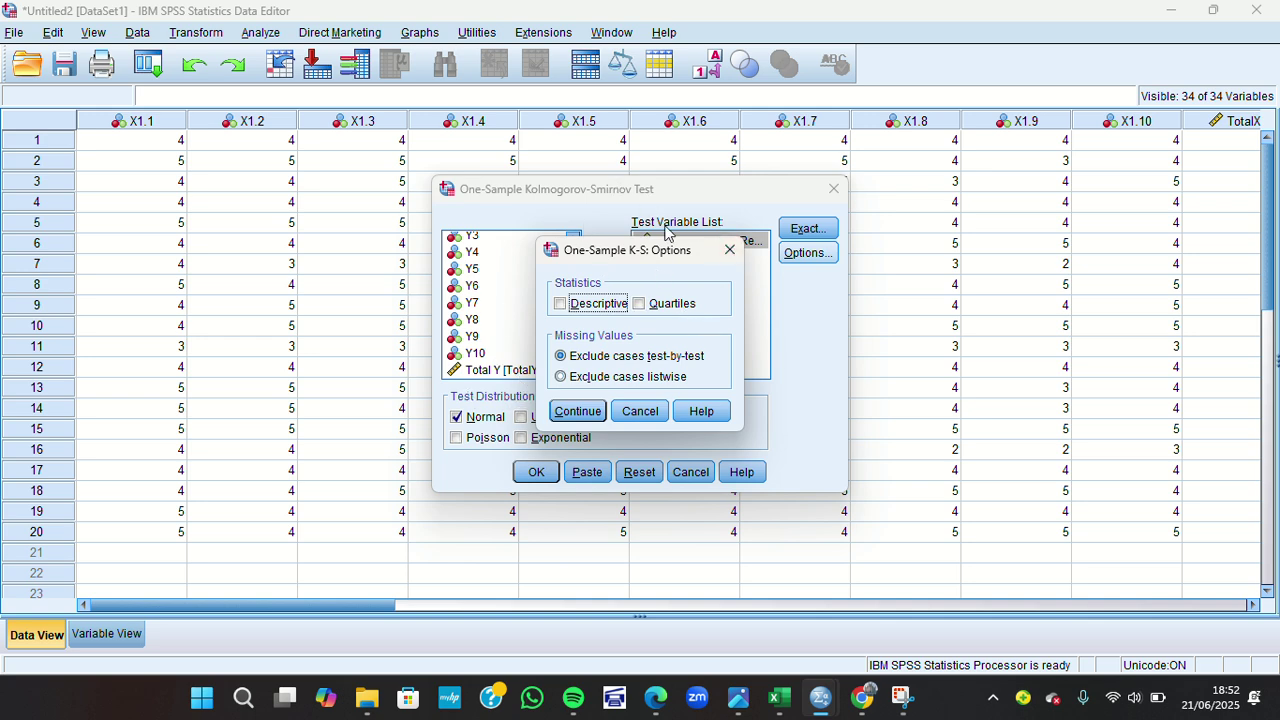
{"action": "left_click", "coordinate": [577, 411]}
{"action": "left_click", "coordinate": [534, 473]}
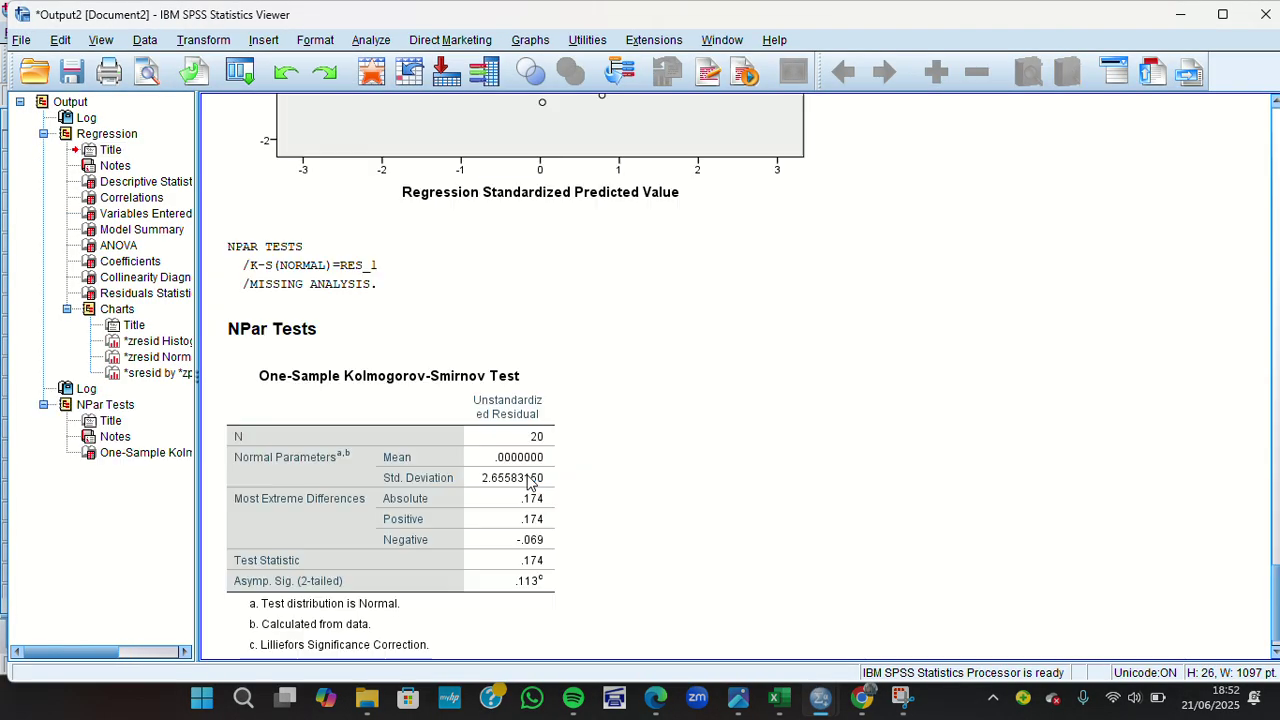
{"action": "left_click", "coordinate": [289, 333]}
{"action": "left_click", "coordinate": [344, 414]}
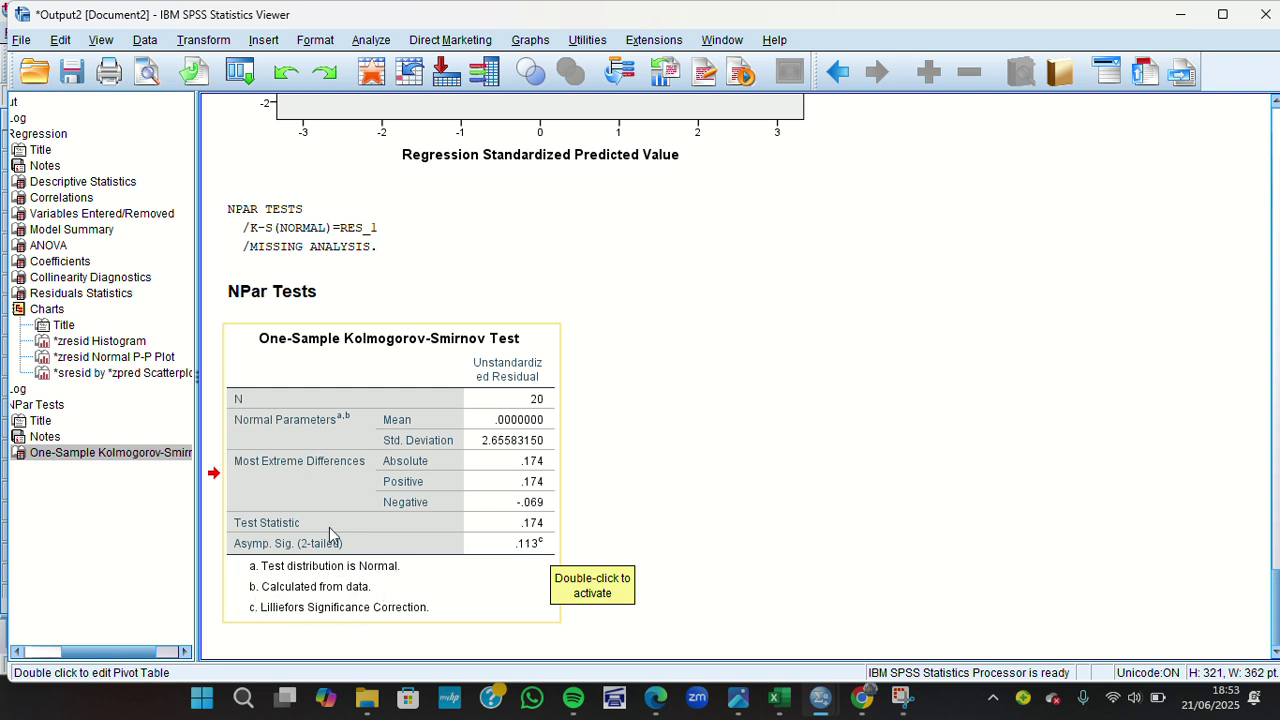
Examine the scatterplot of studentized residuals against standardized predicted values for Total Y, looking for a pattern in the points
{"action": "scroll", "coordinate": [505, 285], "scroll_direction": "up", "scroll_amount": 2}
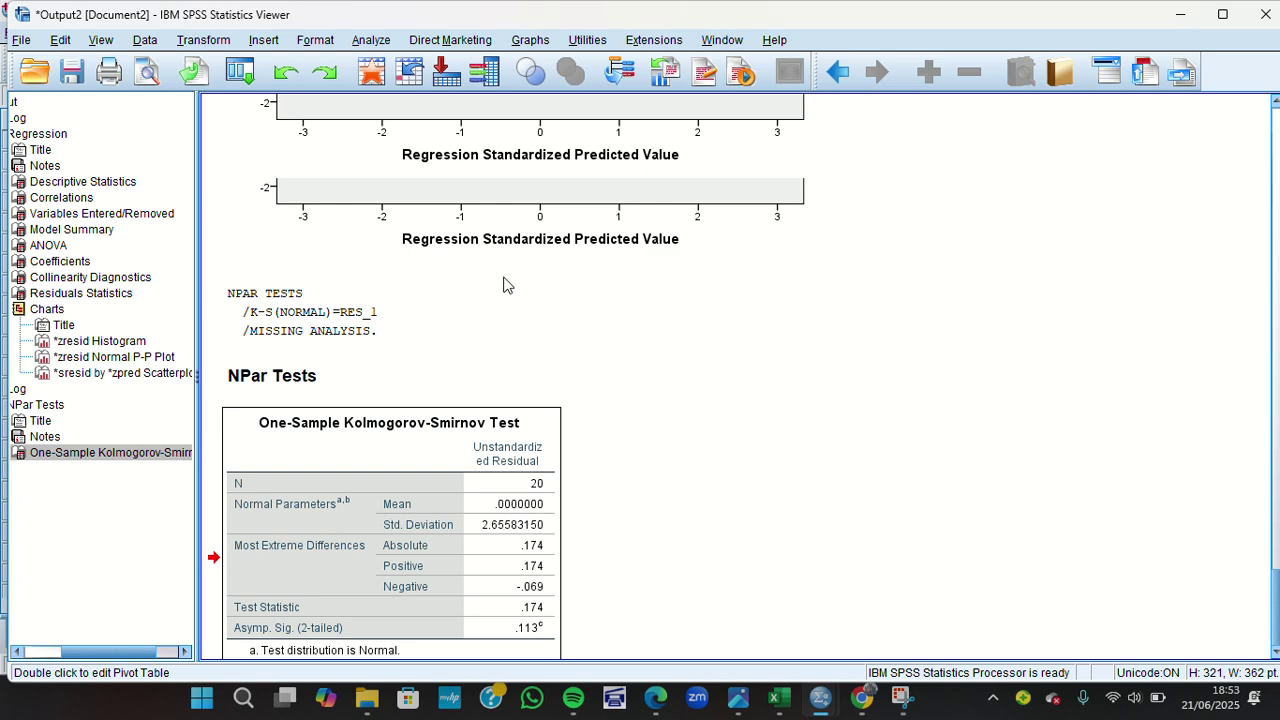
{"action": "scroll", "coordinate": [505, 285], "scroll_direction": "up", "scroll_amount": 10}
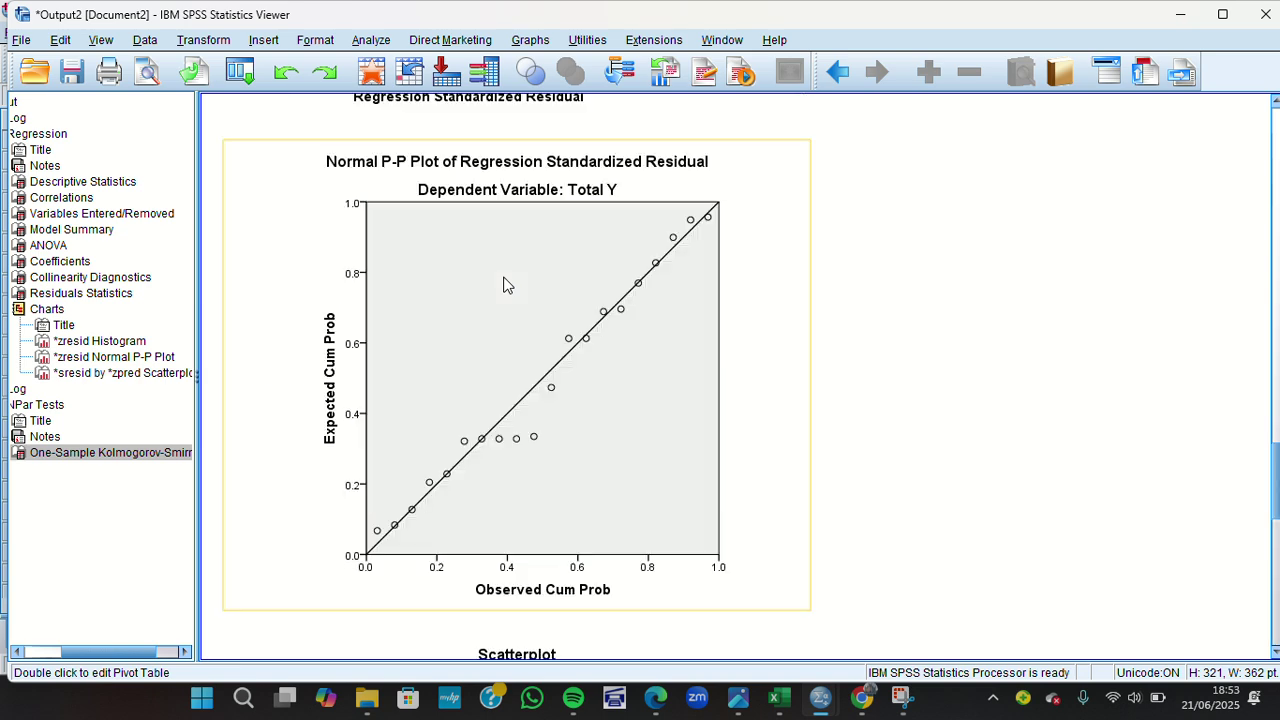
{"action": "scroll", "coordinate": [505, 285], "scroll_direction": "up", "scroll_amount": 14}
{"action": "scroll", "coordinate": [505, 285], "scroll_direction": "down", "scroll_amount": 20}
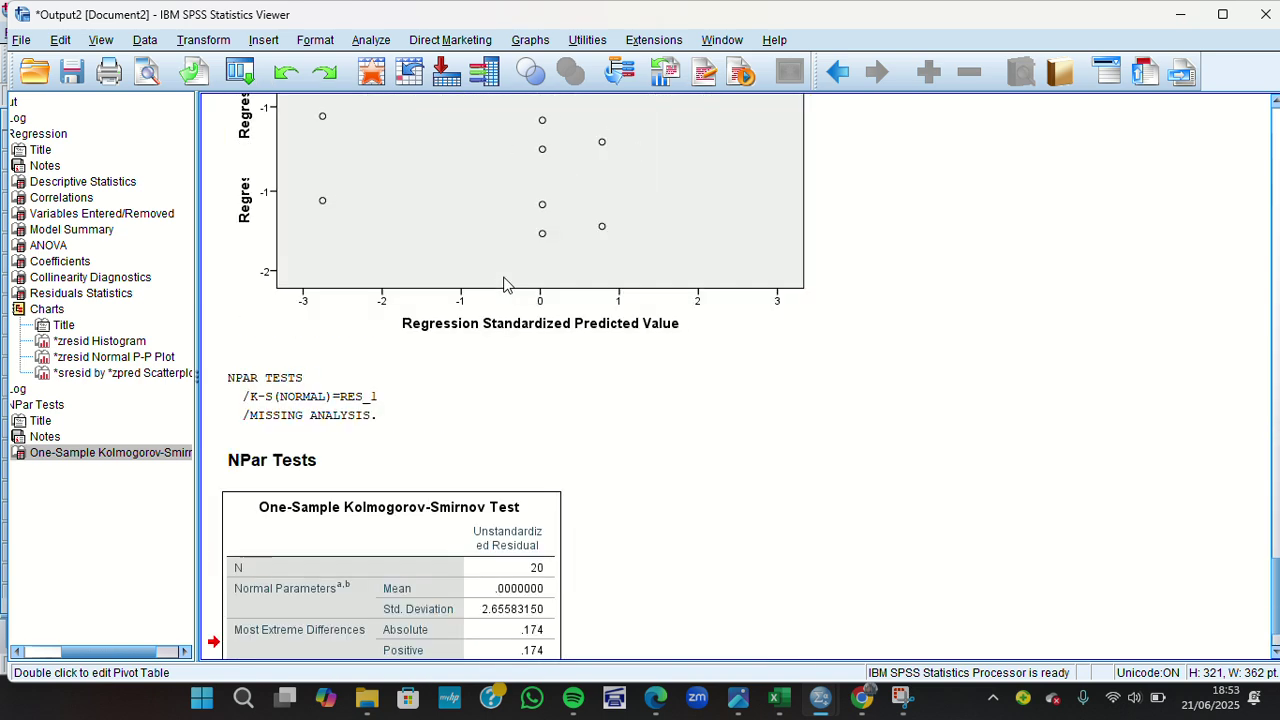
{"action": "scroll", "coordinate": [505, 285], "scroll_direction": "up", "scroll_amount": 2}
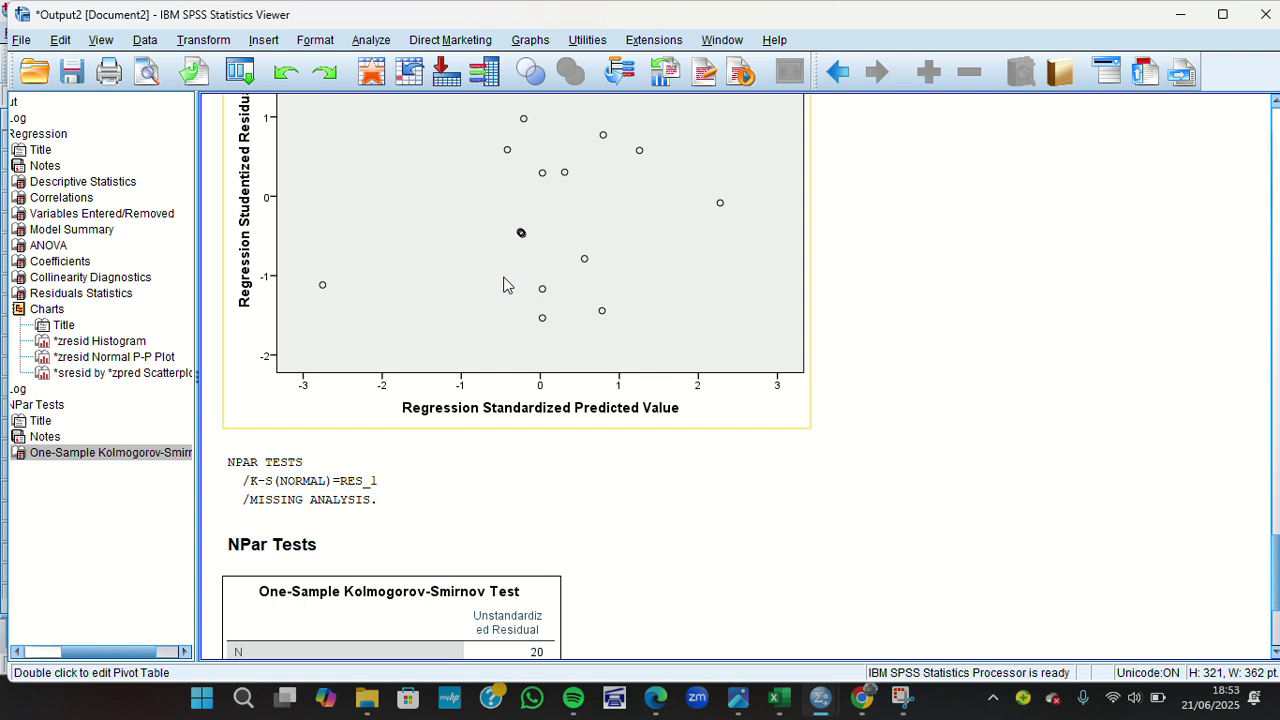
{"action": "scroll", "coordinate": [505, 285], "scroll_direction": "up", "scroll_amount": 4}
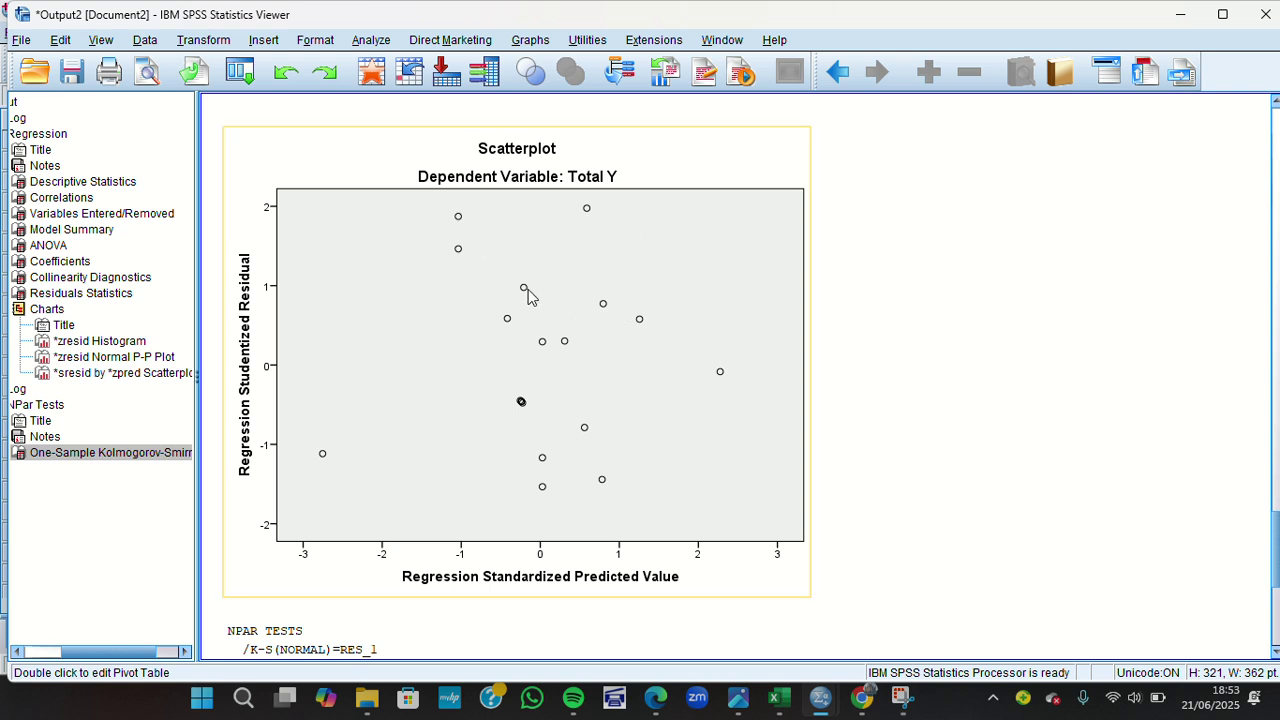
{"action": "scroll", "coordinate": [530, 304], "scroll_direction": "down", "scroll_amount": 5}
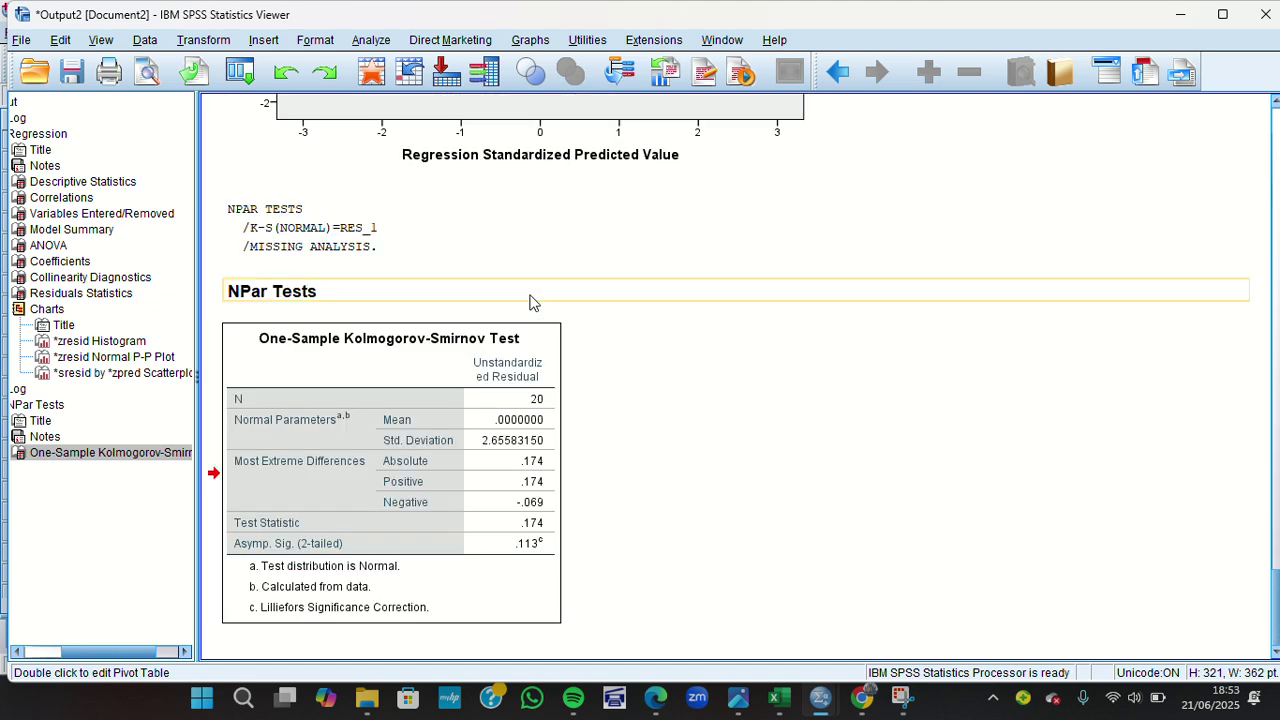
{"action": "scroll", "coordinate": [532, 302], "scroll_direction": "up", "scroll_amount": 6}
{"action": "scroll", "coordinate": [531, 302], "scroll_direction": "down", "scroll_amount": 1}
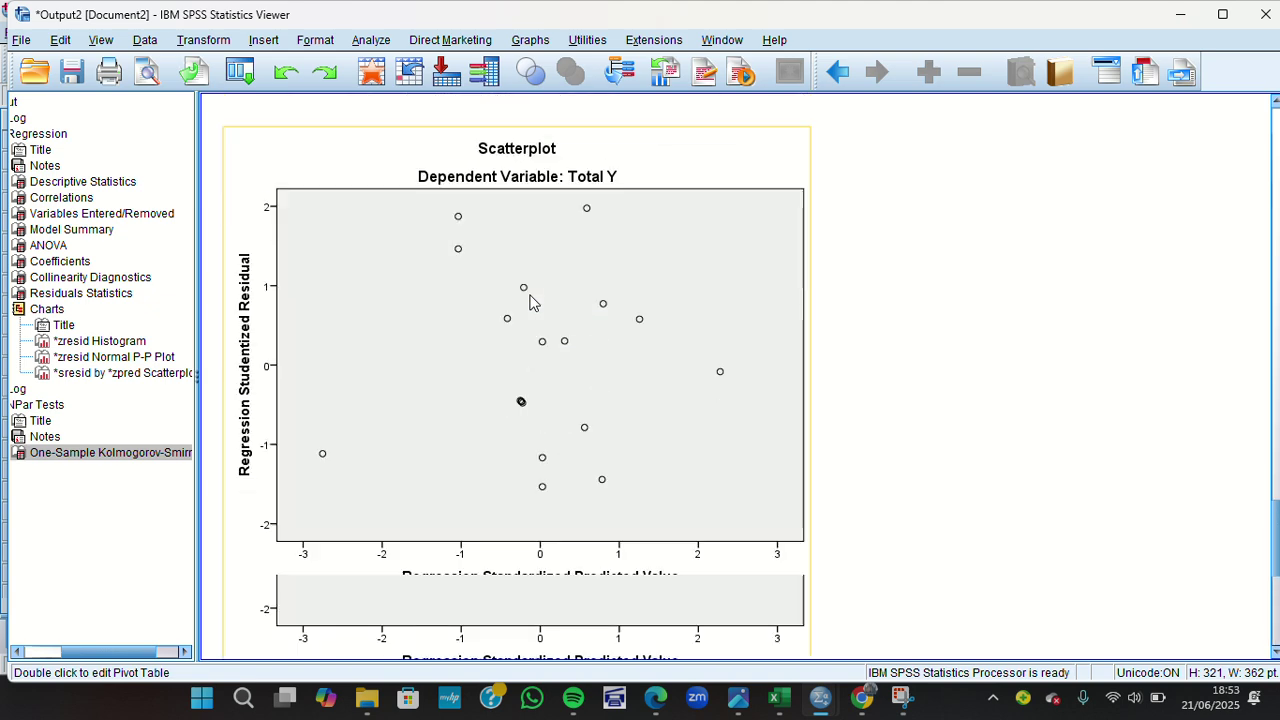
{"action": "scroll", "coordinate": [530, 302], "scroll_direction": "down", "scroll_amount": 4}
{"action": "scroll", "coordinate": [530, 302], "scroll_direction": "up", "scroll_amount": 4}
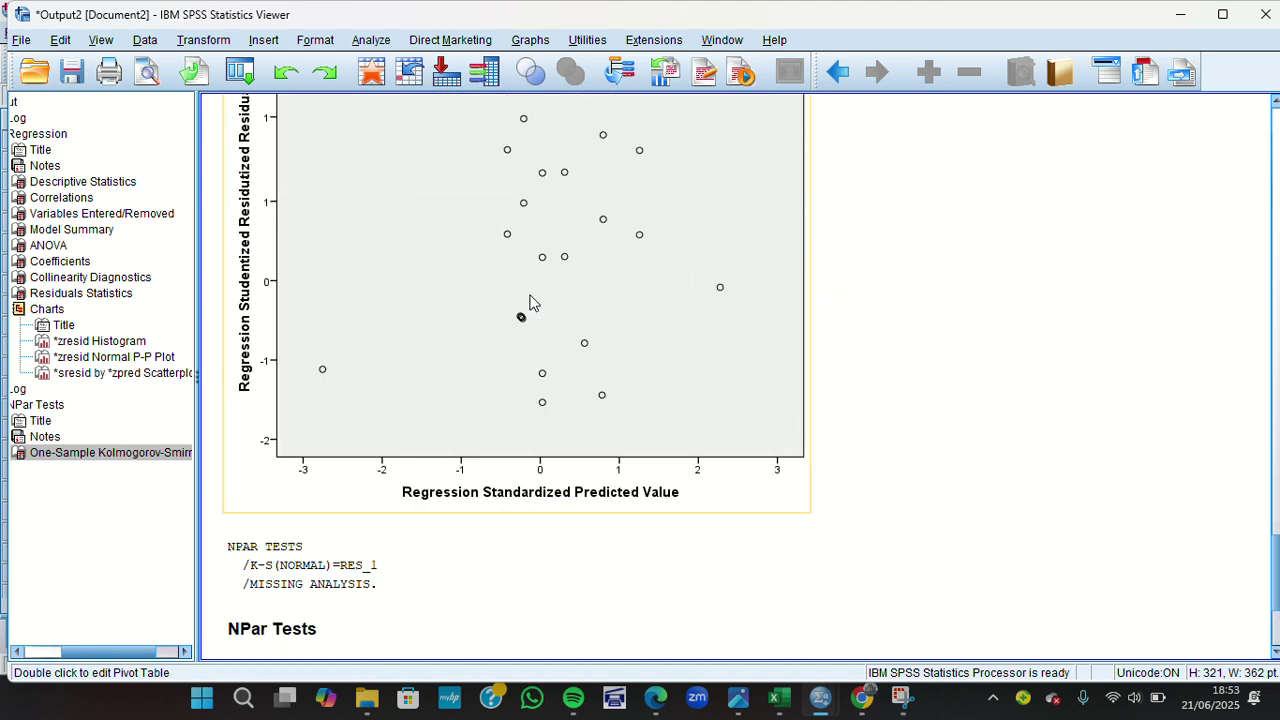
{"action": "scroll", "coordinate": [530, 302], "scroll_direction": "up", "scroll_amount": 2}
{"action": "scroll", "coordinate": [531, 302], "scroll_direction": "down", "scroll_amount": 1}
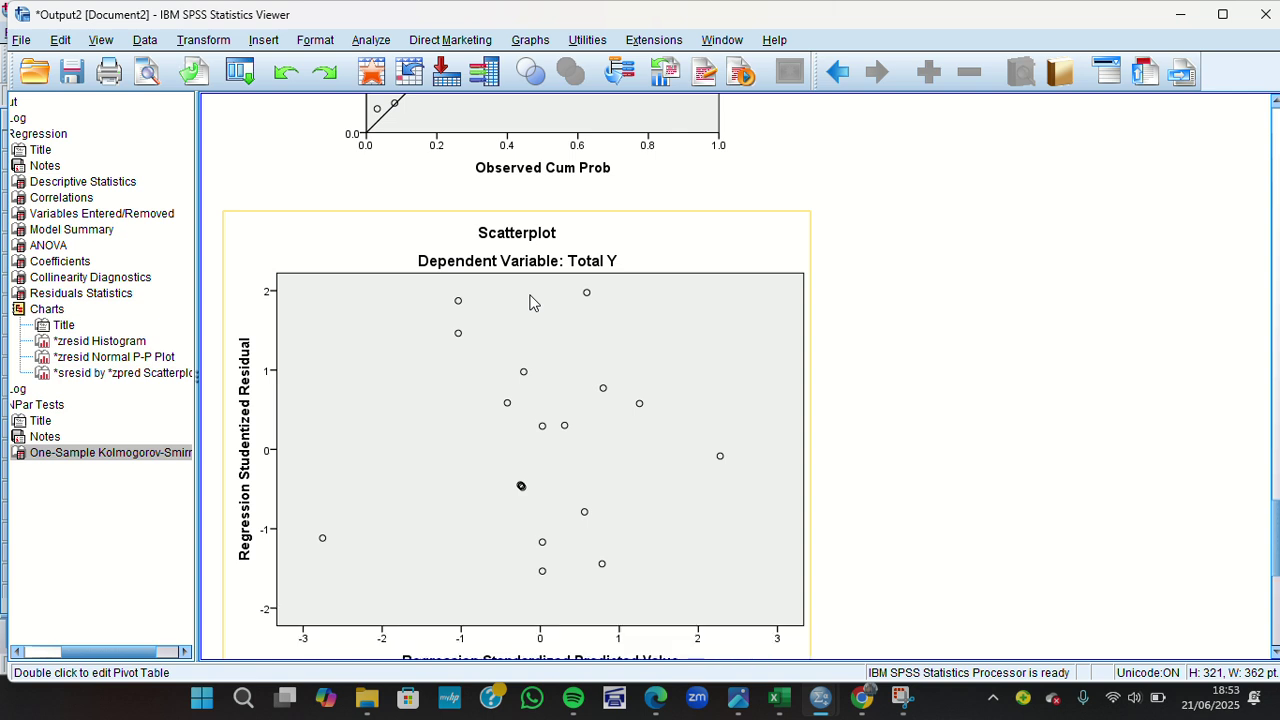
{"action": "scroll", "coordinate": [531, 302], "scroll_direction": "down", "scroll_amount": 1}
{"action": "scroll", "coordinate": [531, 302], "scroll_direction": "up", "scroll_amount": 1}
{"action": "scroll", "coordinate": [531, 302], "scroll_direction": "down", "scroll_amount": 1}
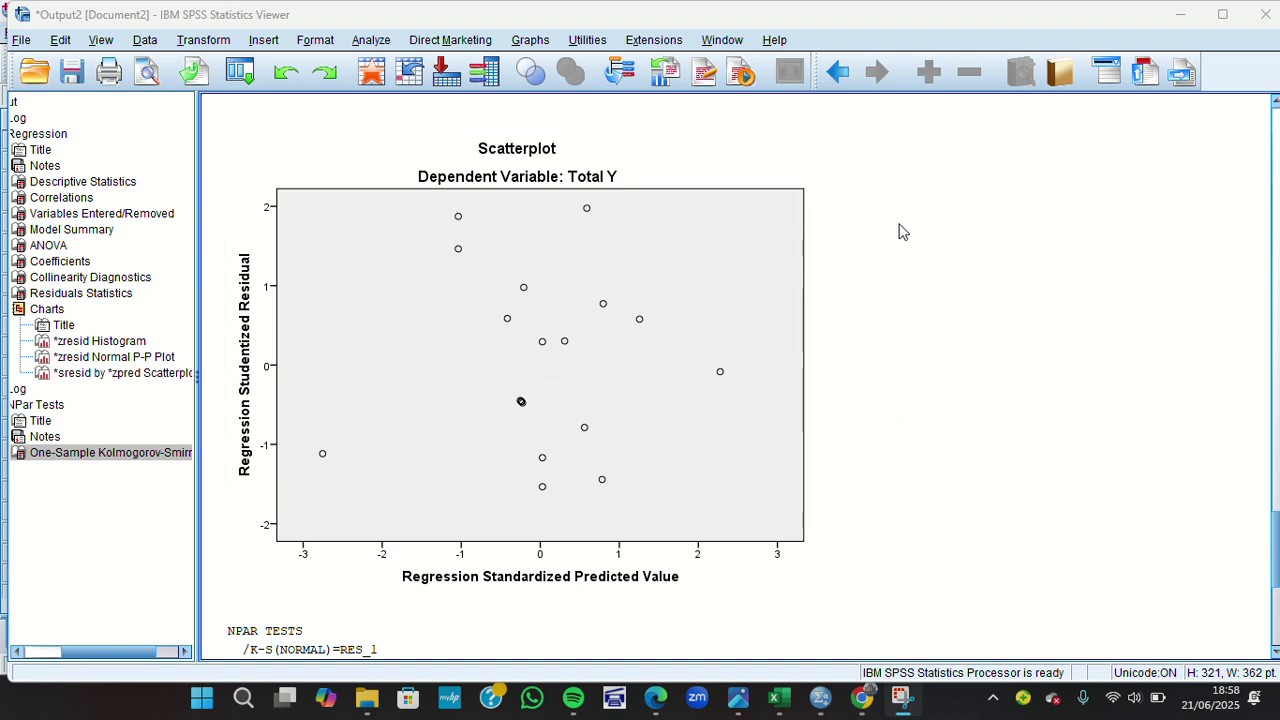
Start computing a new variable in the dataset with RES_2 as the target variable
{"action": "left_click", "coordinate": [1182, 20]}
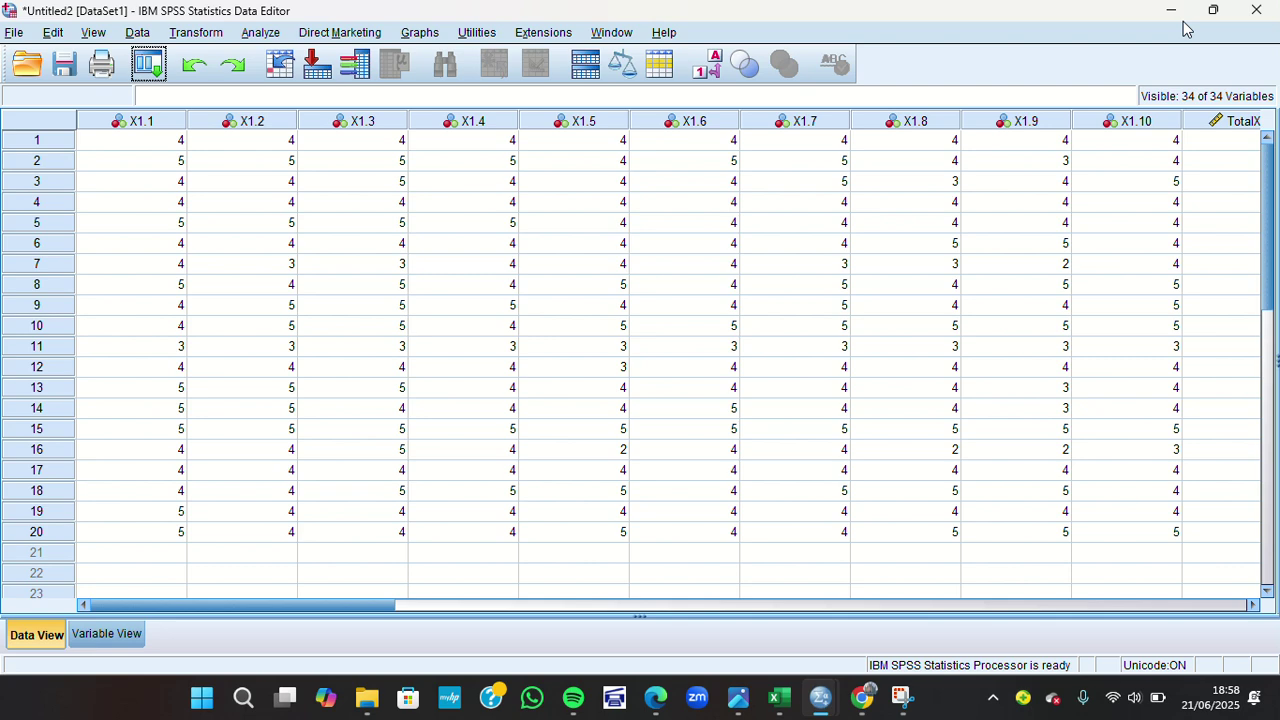
{"action": "left_click", "coordinate": [200, 34]}
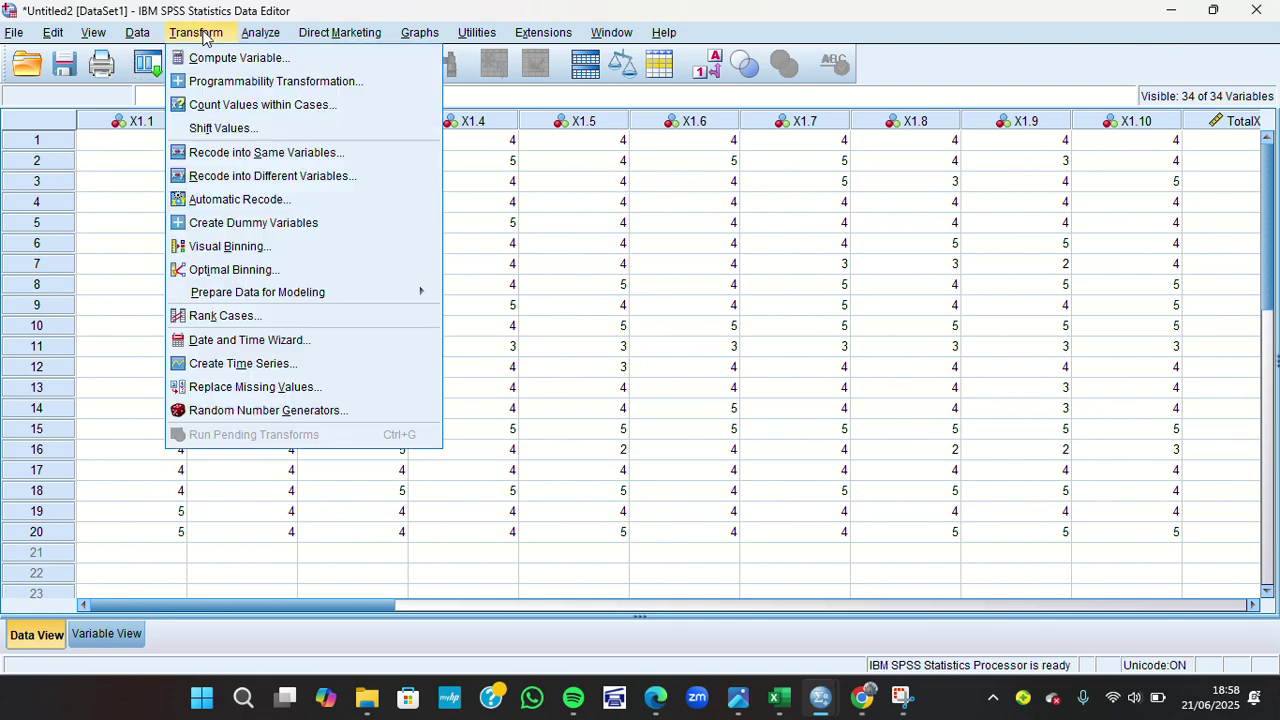
{"action": "left_click", "coordinate": [299, 57]}
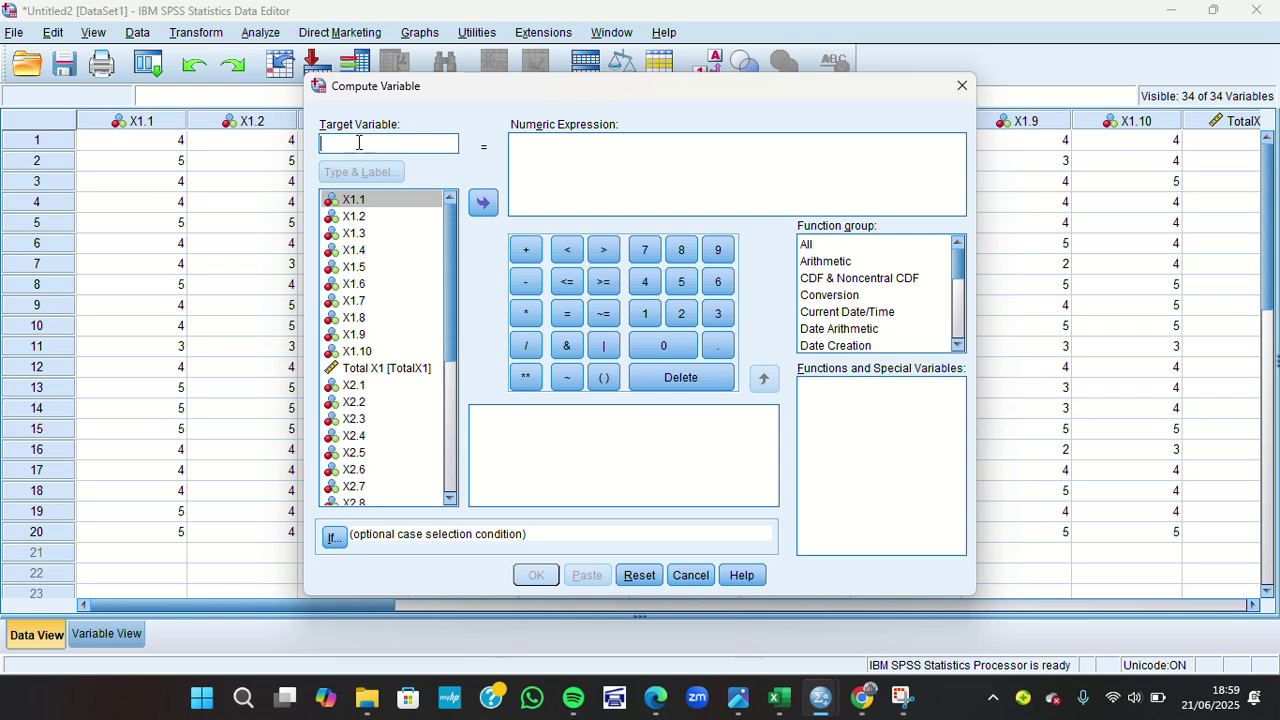
{"action": "type", "text": "RES"}
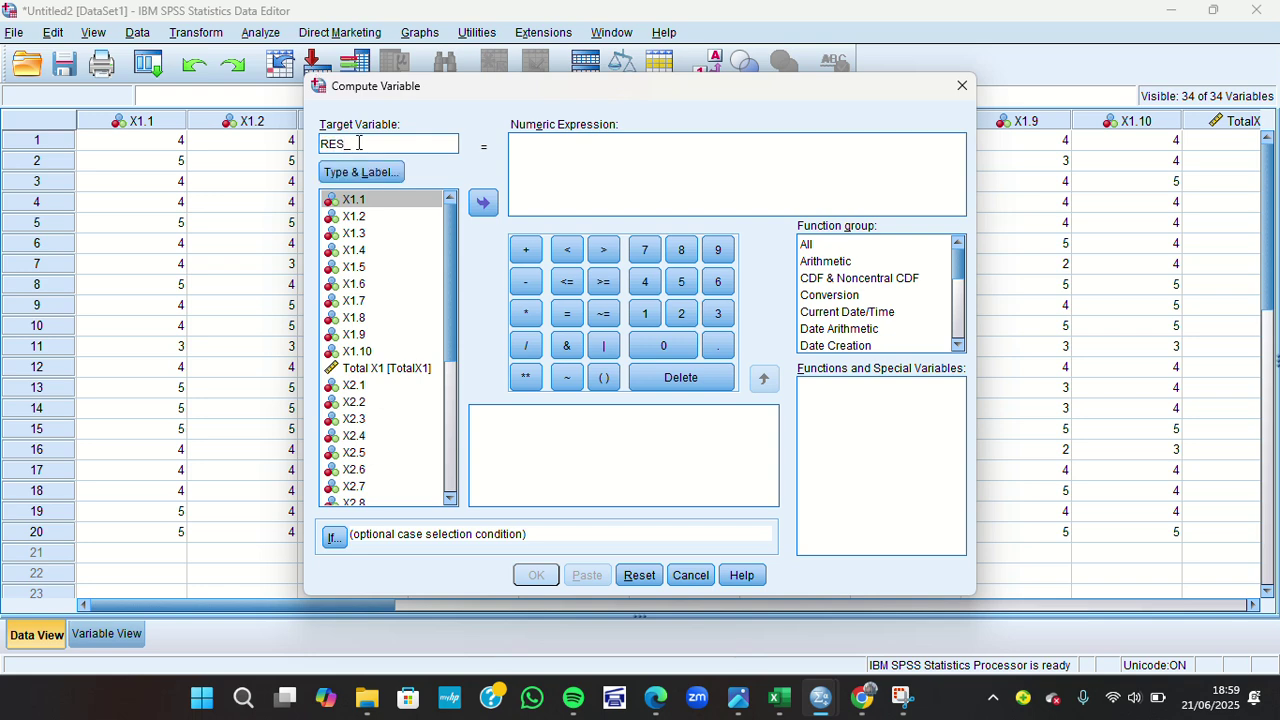
{"action": "type", "text": "_2"}
Build the numeric expression for RES_2 as the absolute value of the unstandardized residual, ABS(RES_1)
{"action": "left_click", "coordinate": [528, 150]}
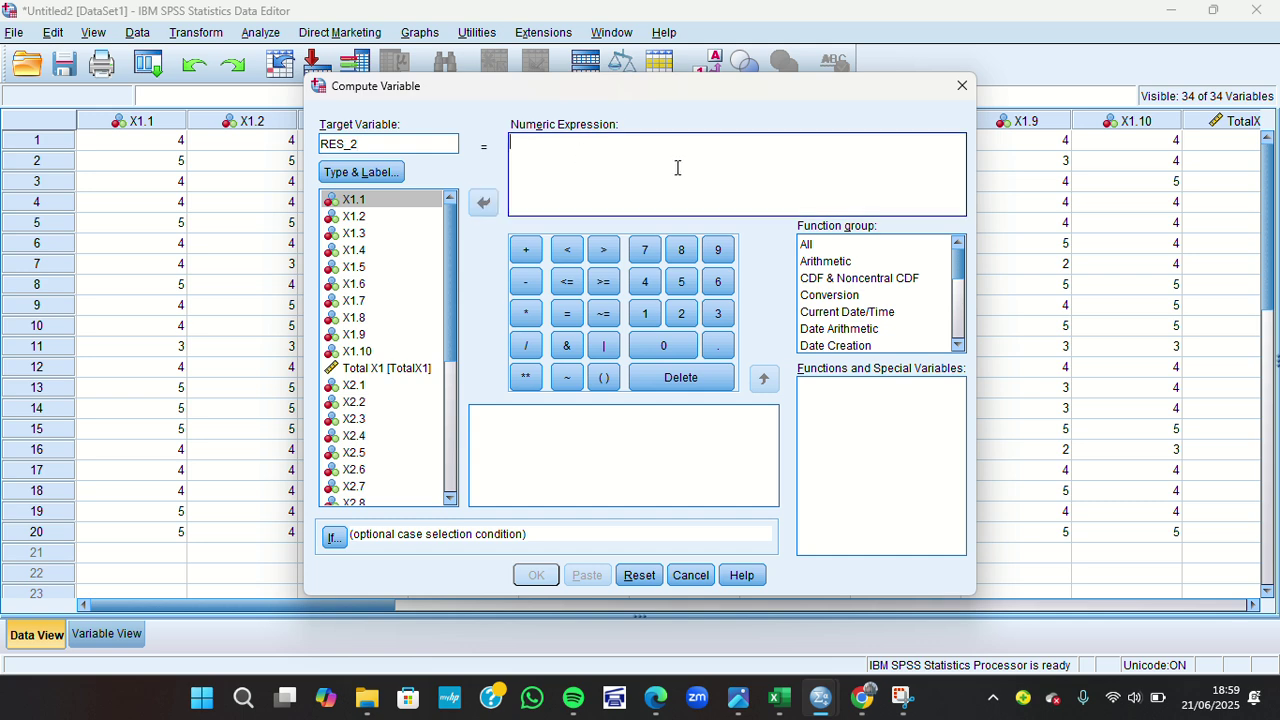
{"action": "left_click", "coordinate": [806, 246]}
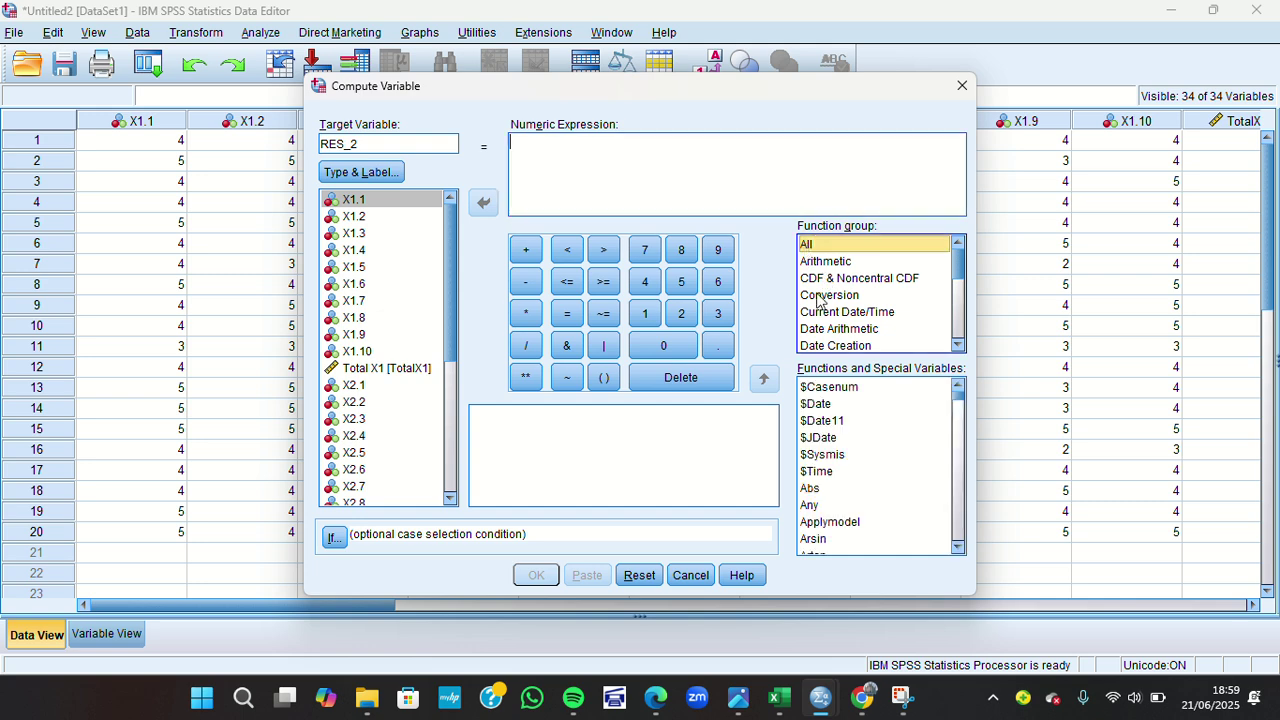
{"action": "double_click", "coordinate": [809, 489]}
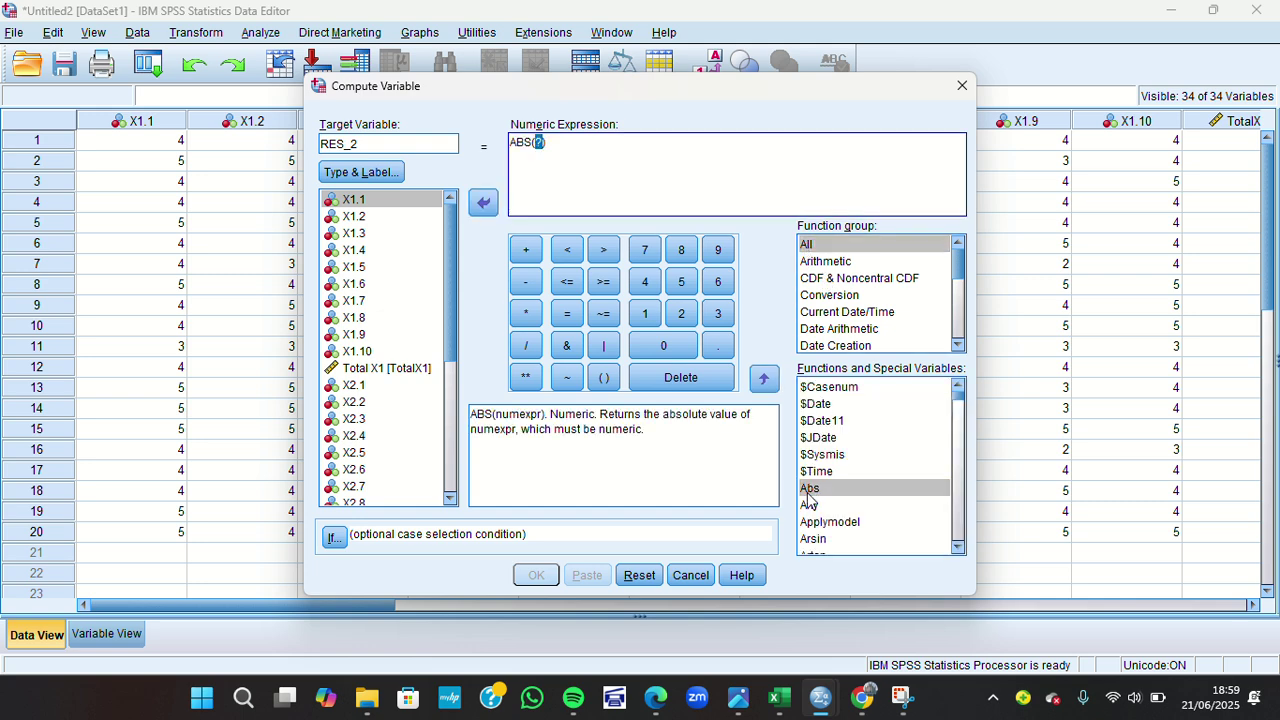
{"action": "left_click_drag", "start_coordinate": [446, 314], "coordinate": [435, 462]}
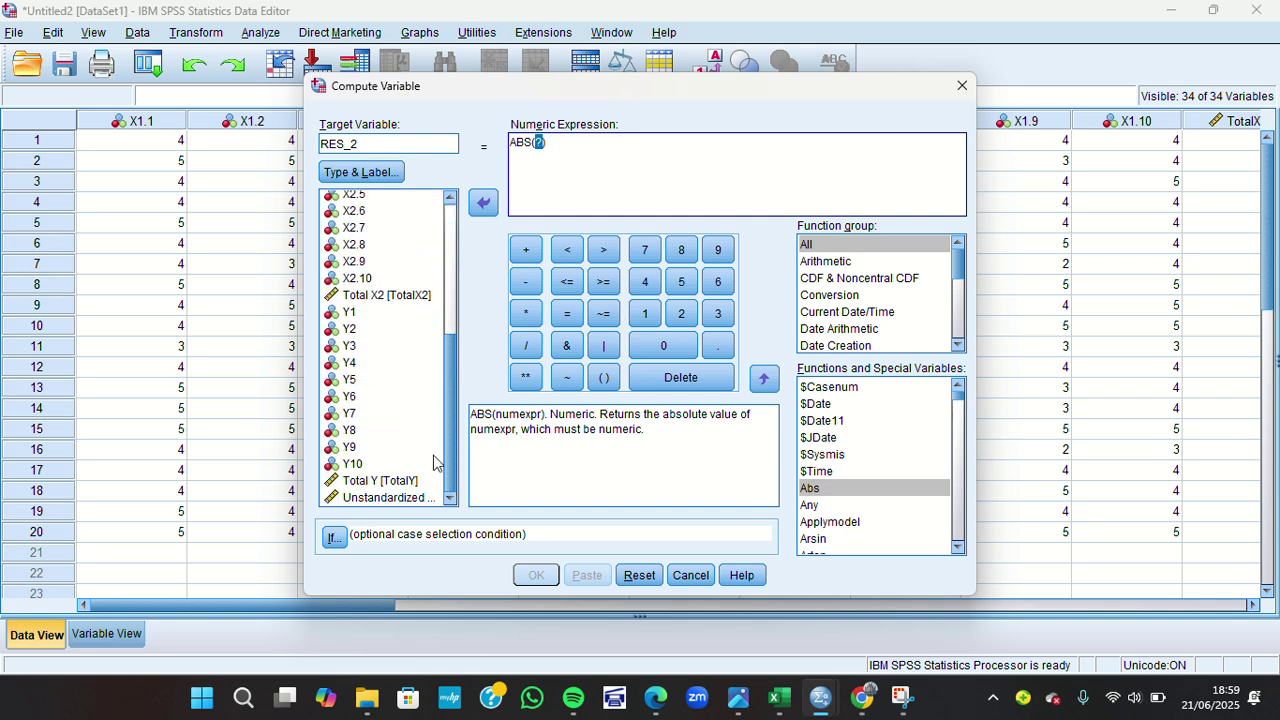
{"action": "left_click", "coordinate": [409, 497]}
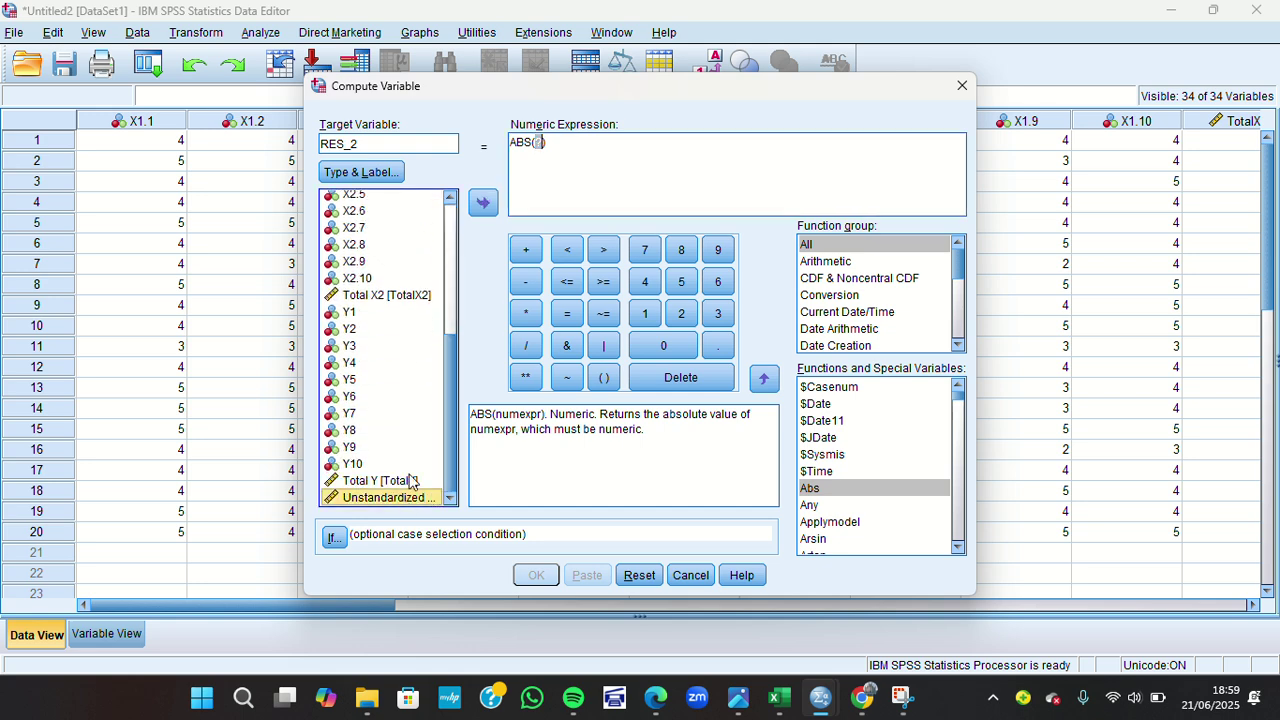
{"action": "left_click", "coordinate": [483, 203]}
Change the expression to ABS_RES(RES_1), compute the variable and bring the RES_2 column into view in the data
{"action": "left_click", "coordinate": [540, 144]}
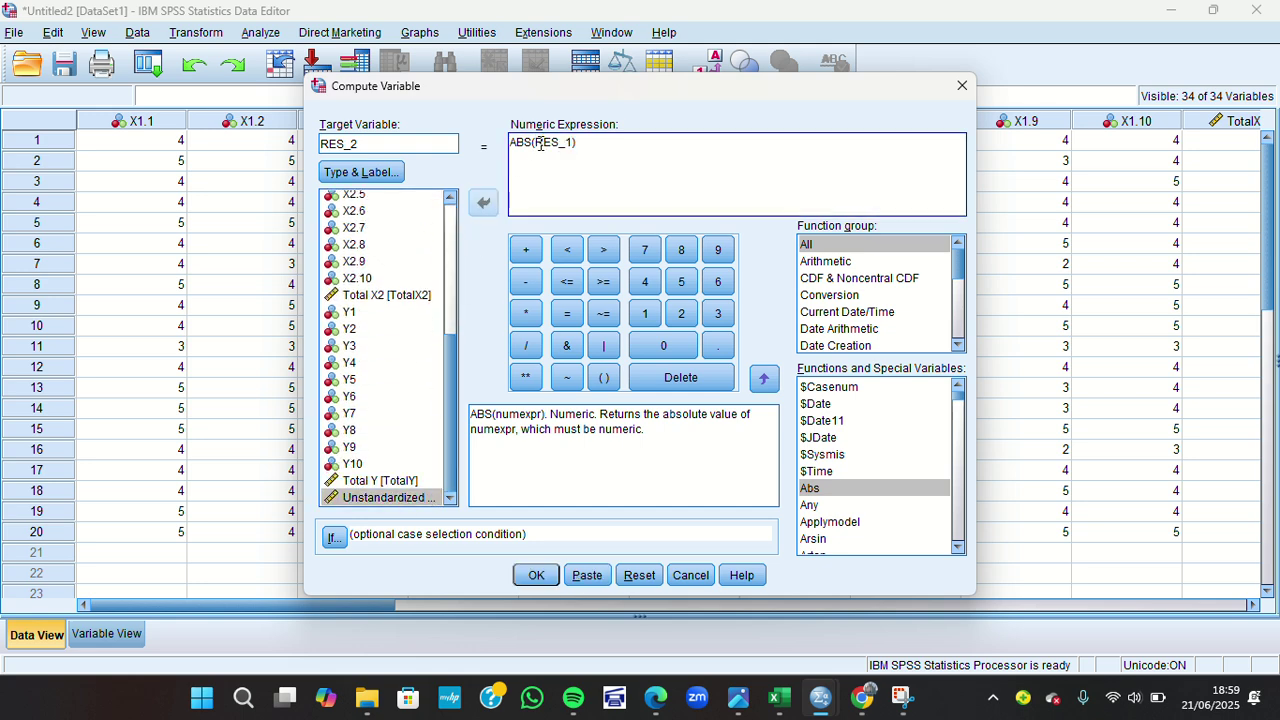
{"action": "type", "text": "_RES"}
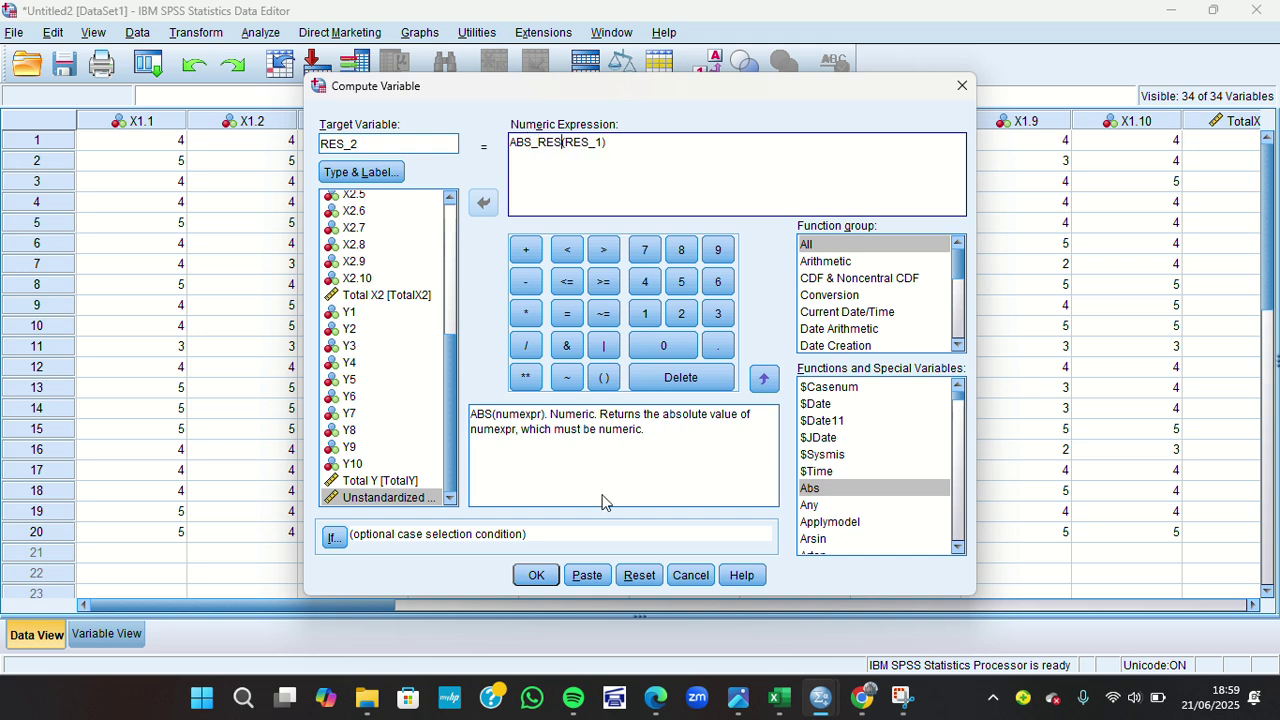
{"action": "left_click", "coordinate": [536, 573]}
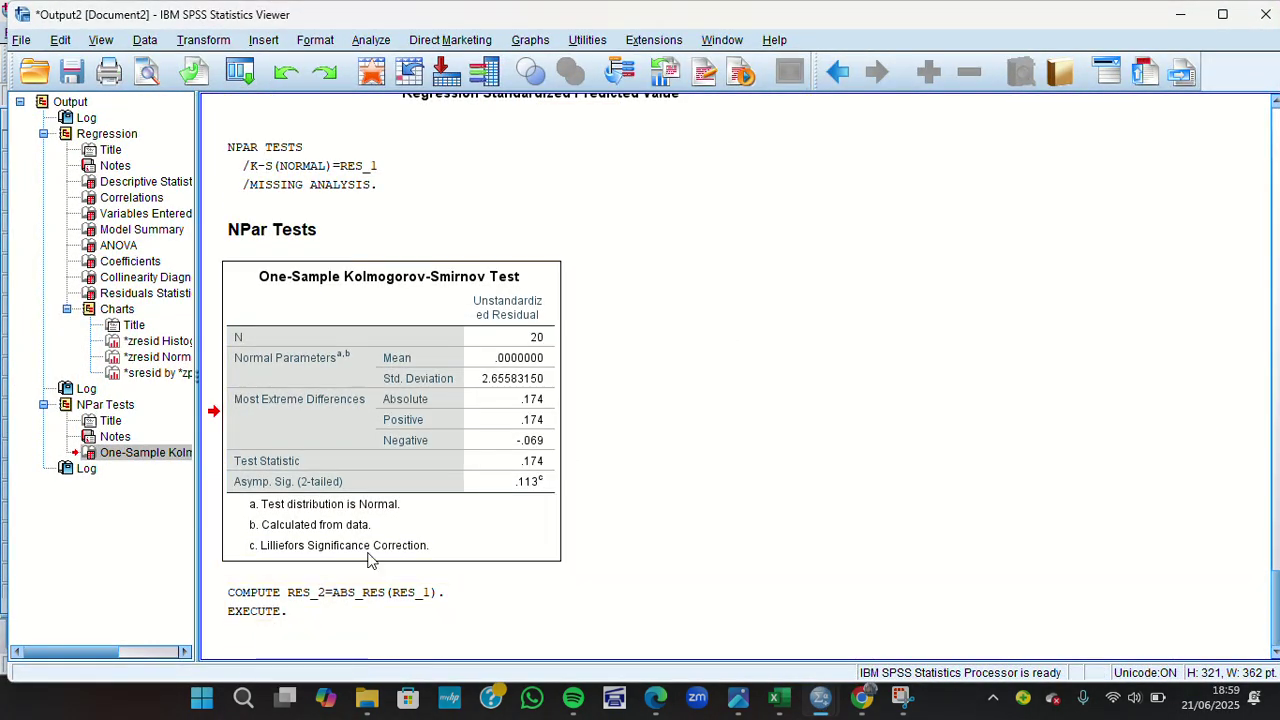
{"action": "key", "text": "alt+Tab"}
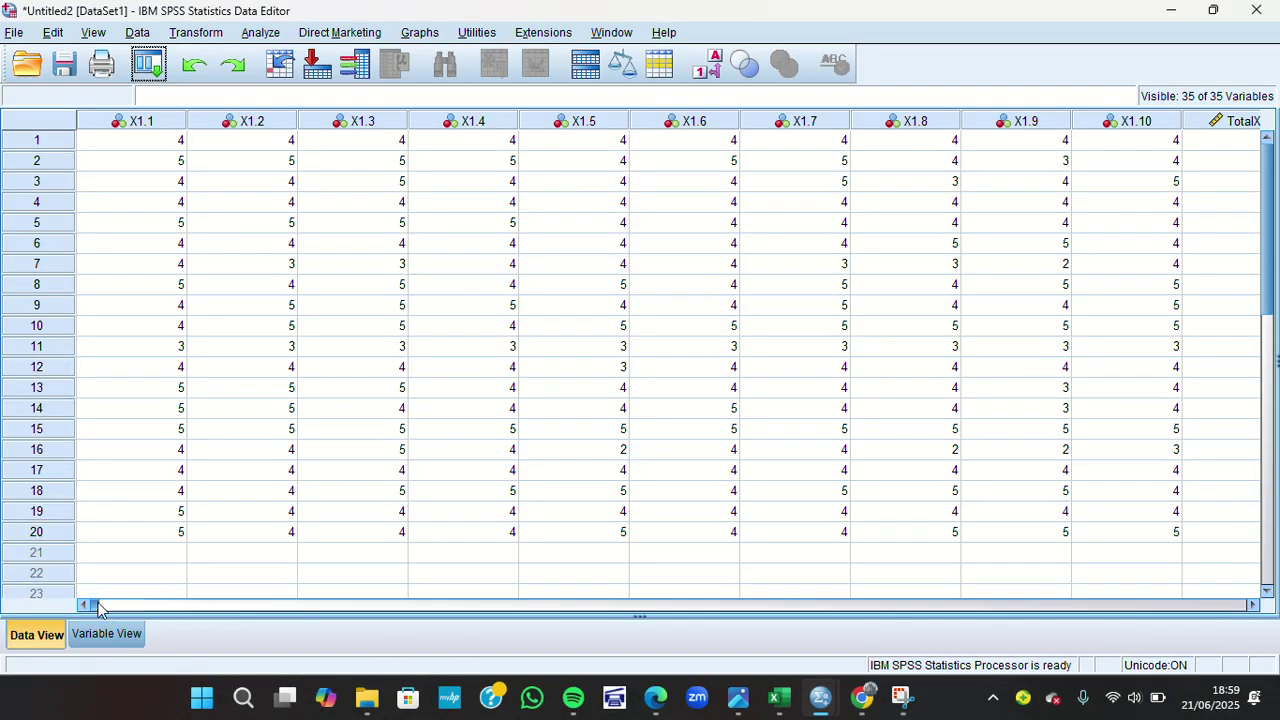
{"action": "left_click_drag", "start_coordinate": [100, 606], "coordinate": [1072, 621]}
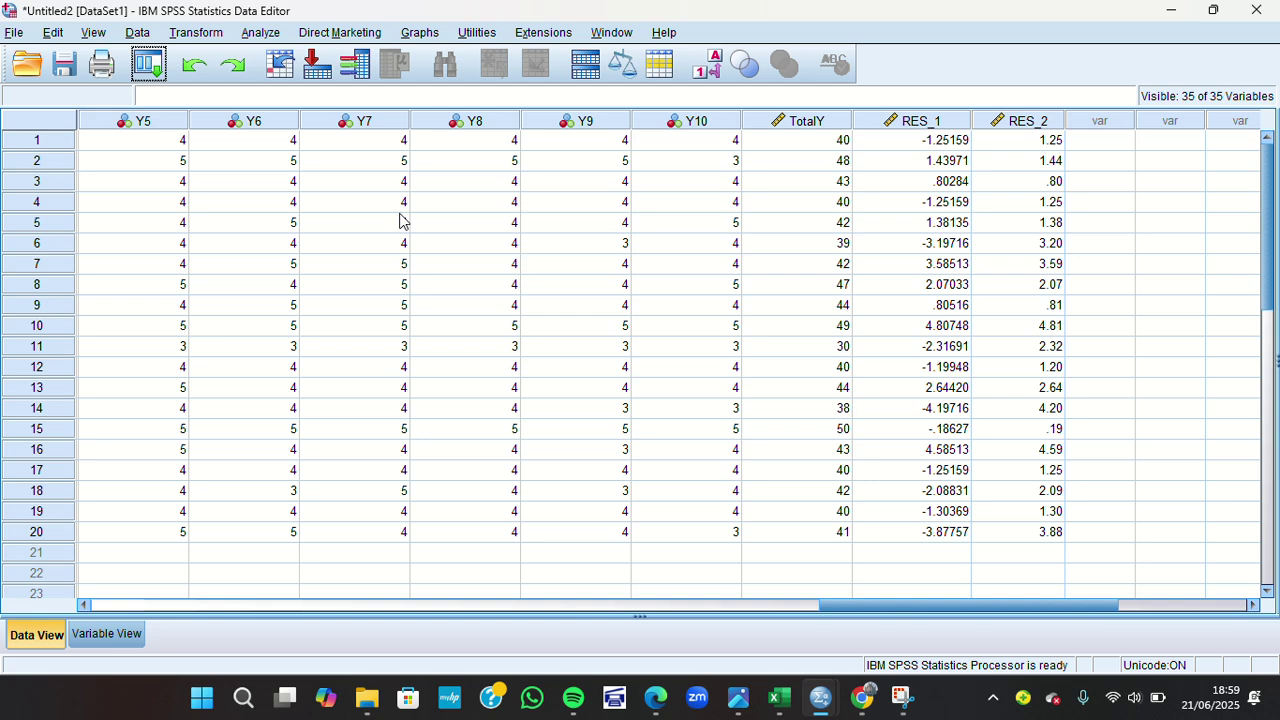
Set up a linear regression with RES_2 replacing Total Y as the dependent variable and Total X1 and Total X2 as predictors
{"action": "left_click", "coordinate": [261, 34]}
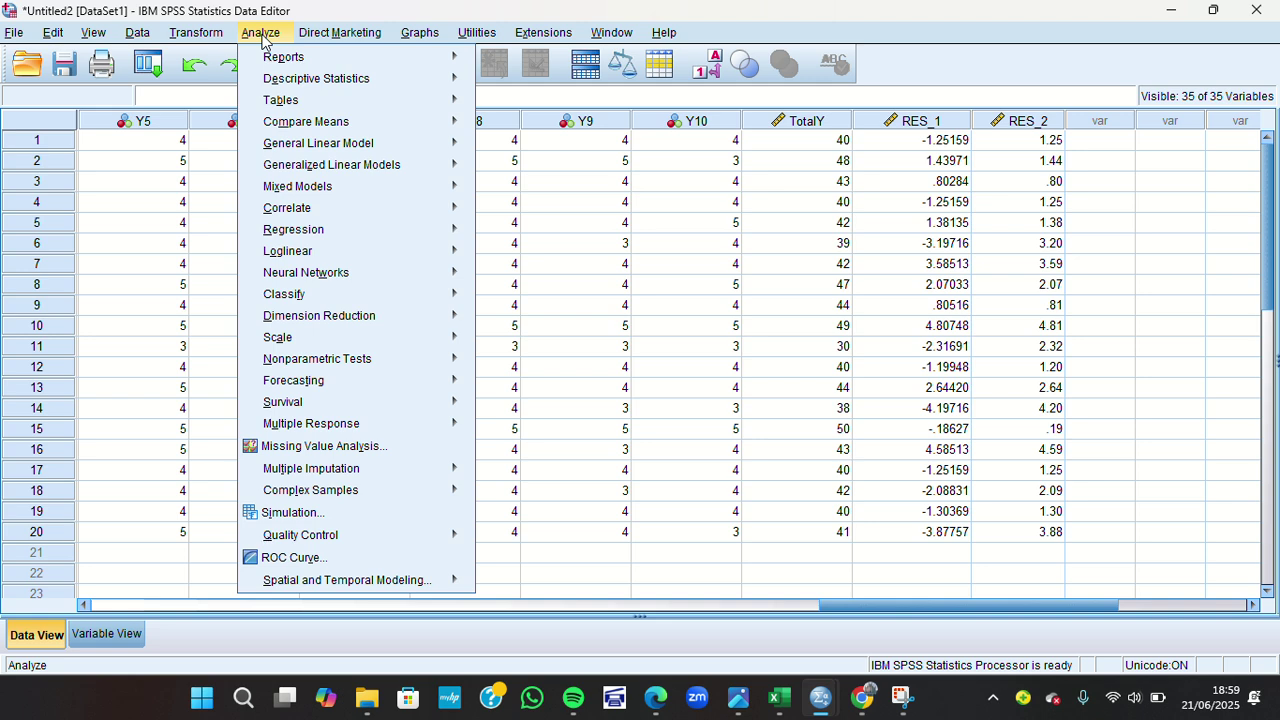
{"action": "mouse_move", "coordinate": [405, 241]}
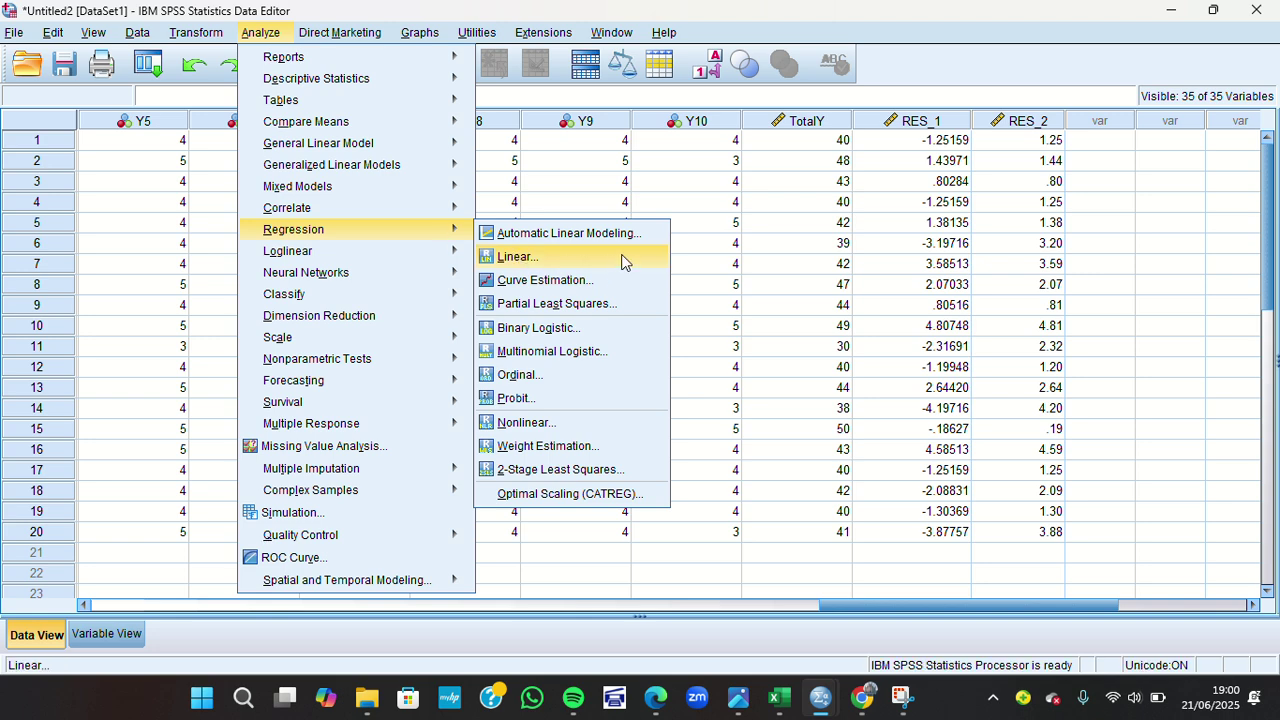
{"action": "mouse_move", "coordinate": [419, 344]}
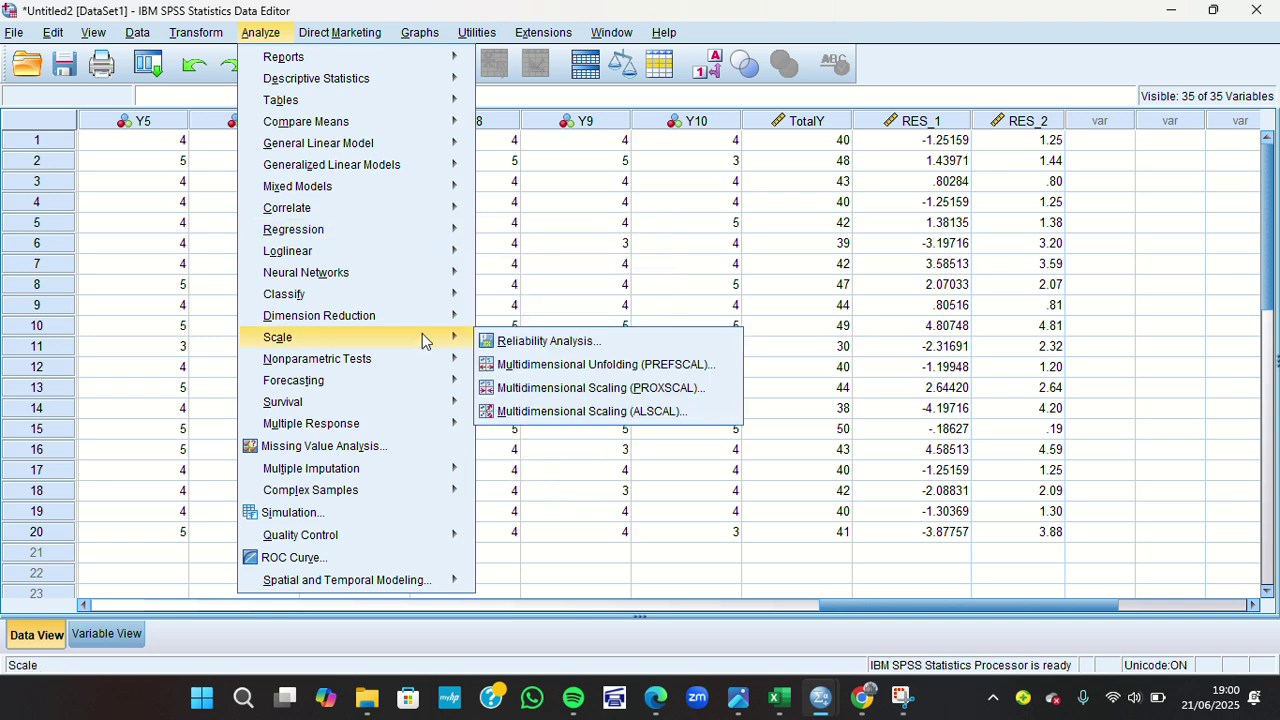
{"action": "mouse_move", "coordinate": [452, 230]}
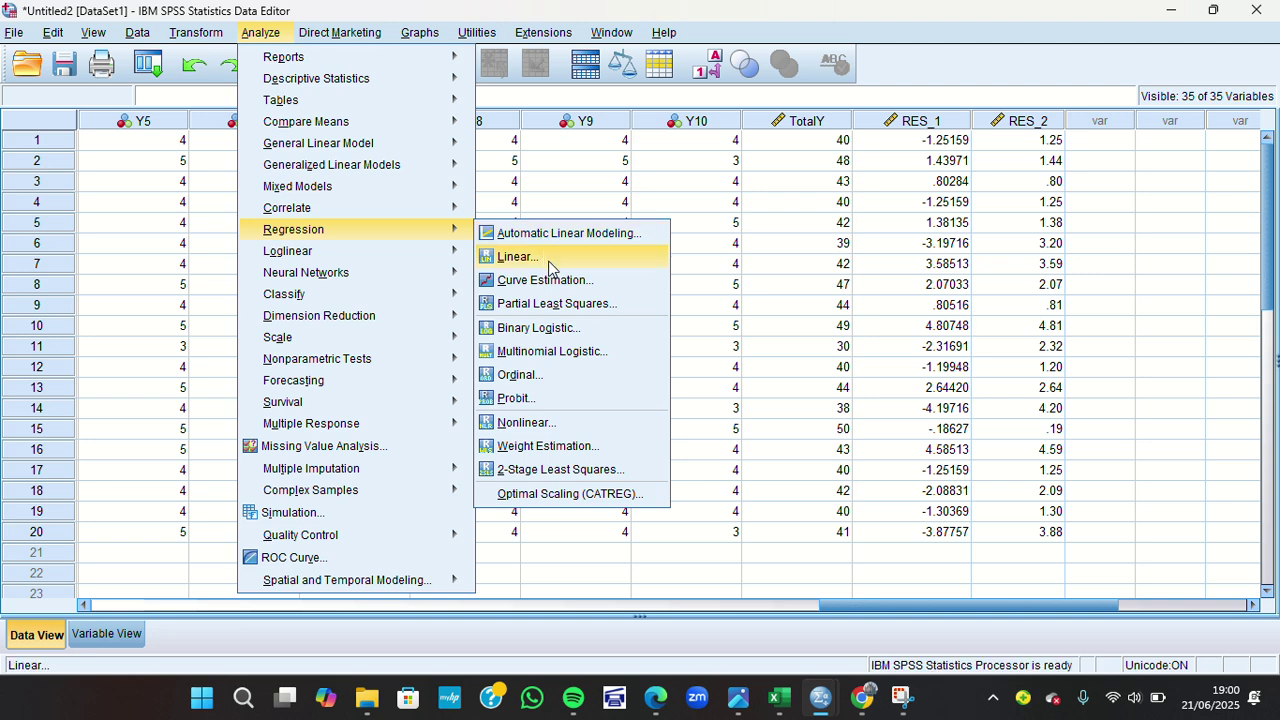
{"action": "left_click", "coordinate": [589, 256]}
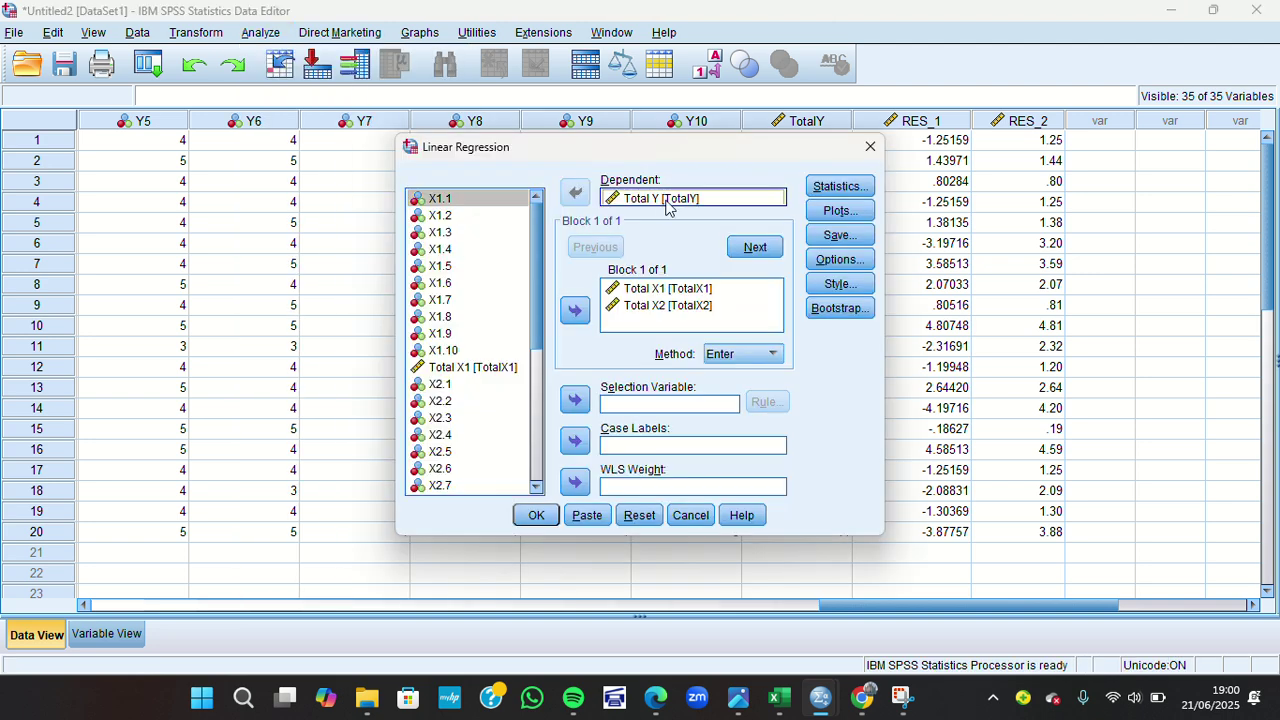
{"action": "left_click", "coordinate": [667, 201]}
{"action": "left_click", "coordinate": [575, 193]}
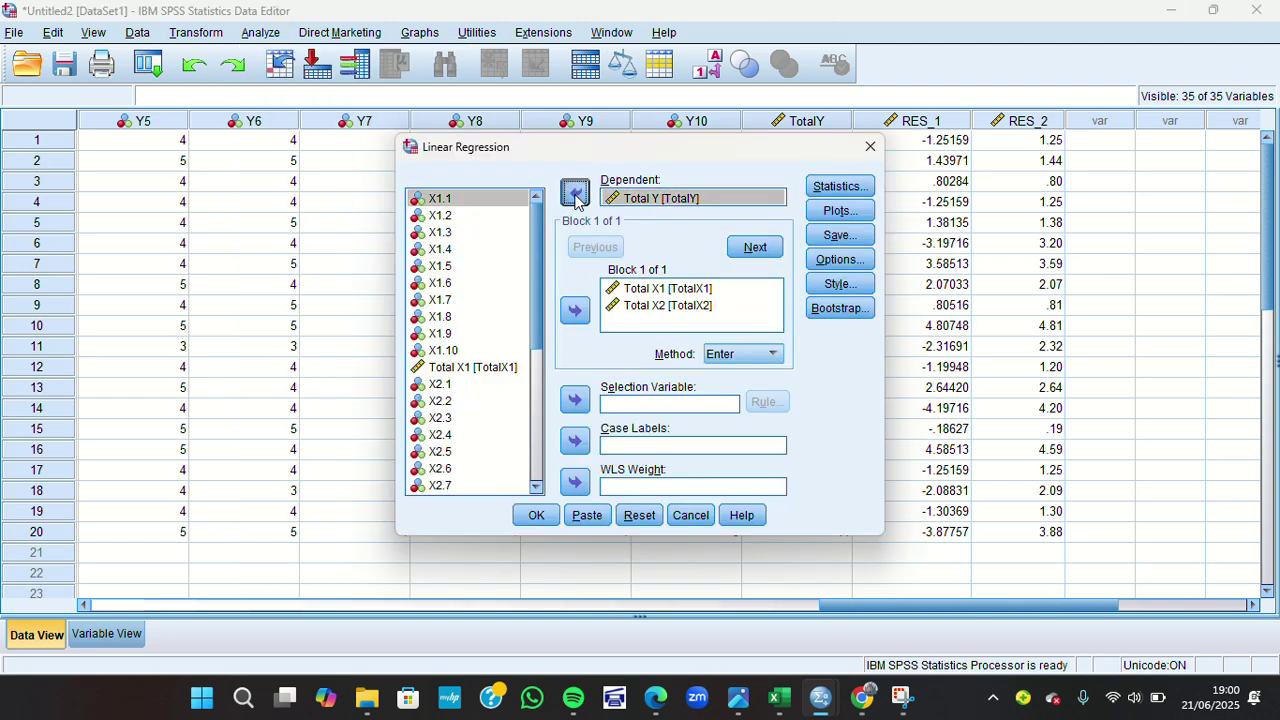
{"action": "scroll", "coordinate": [537, 452], "scroll_direction": "down", "scroll_amount": 1}
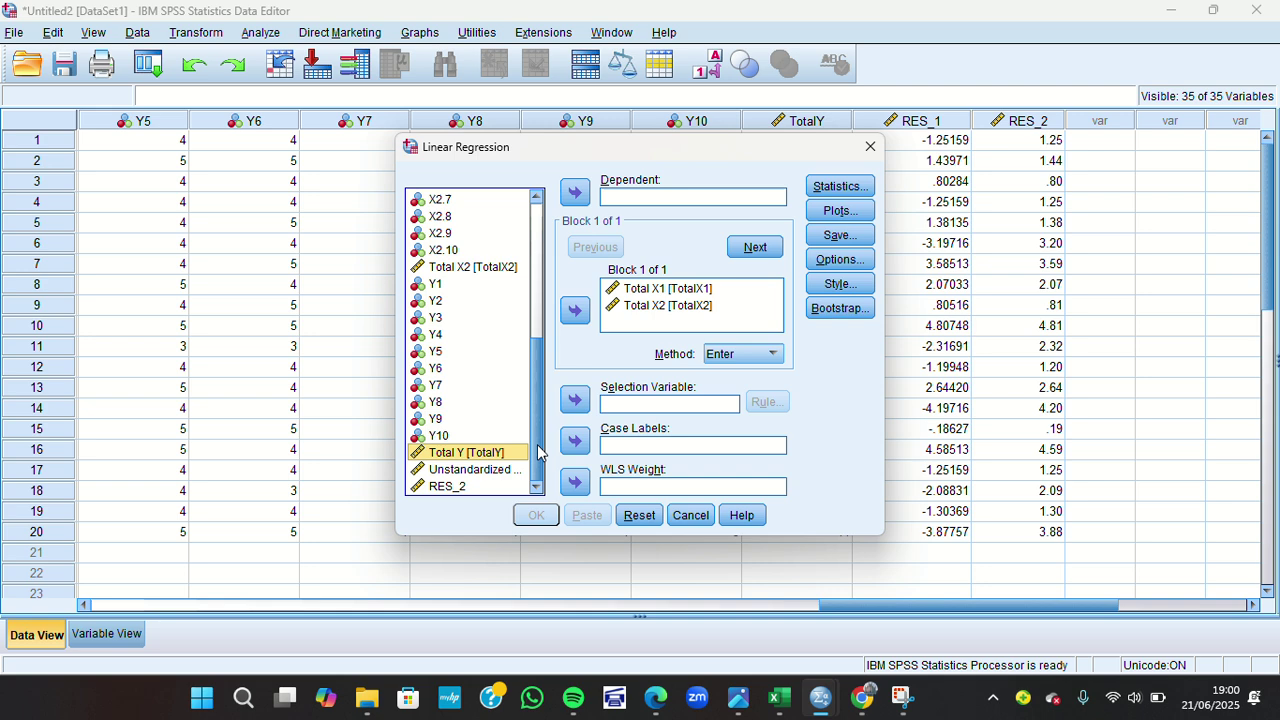
{"action": "left_click", "coordinate": [448, 488]}
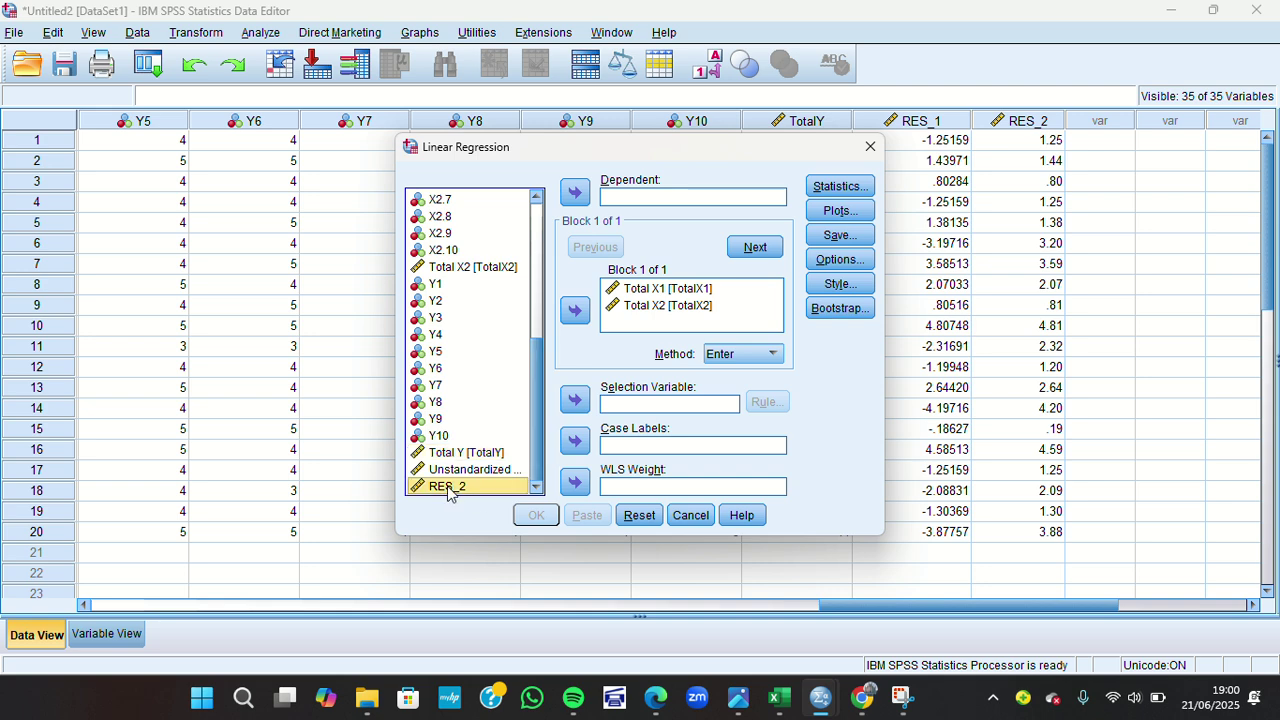
{"action": "left_click", "coordinate": [575, 193]}
In the regression statistics, turn off Descriptives, Collinearity diagnostics, Durbin-Watson and Casewise diagnostics, and turn on Covariance matrix
{"action": "left_click", "coordinate": [840, 186]}
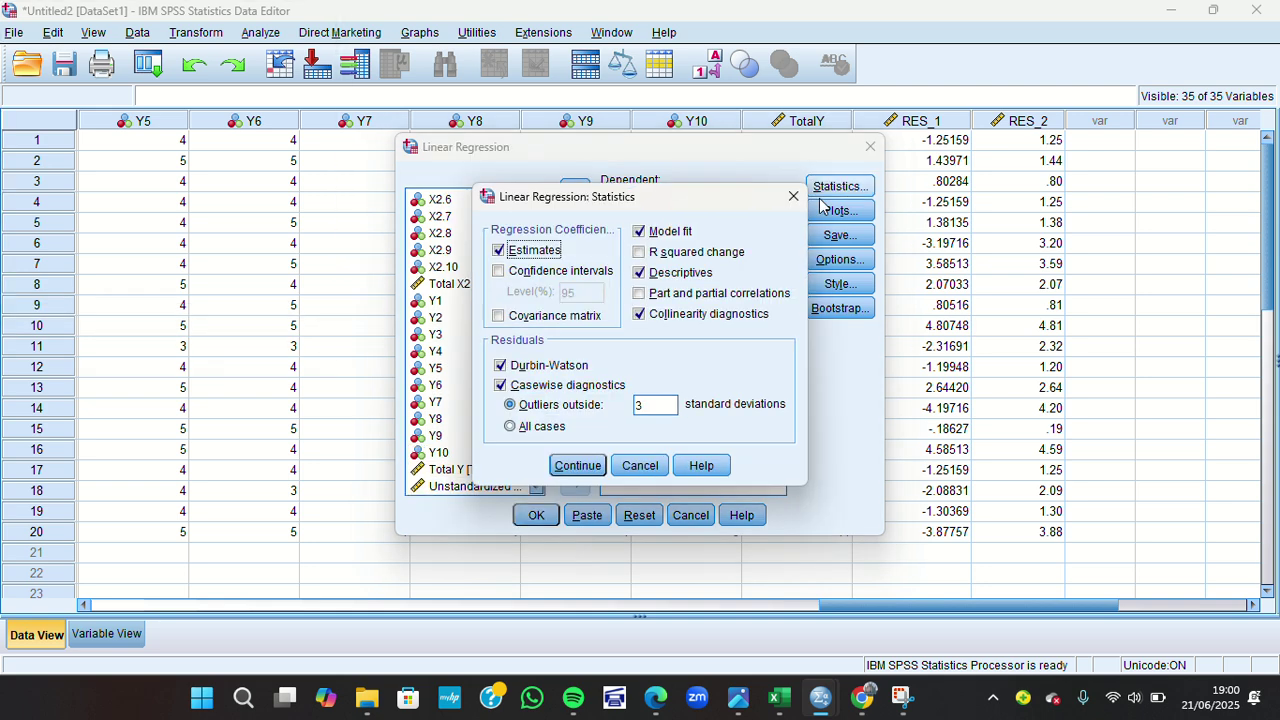
{"action": "left_click", "coordinate": [661, 274]}
{"action": "left_click", "coordinate": [661, 274]}
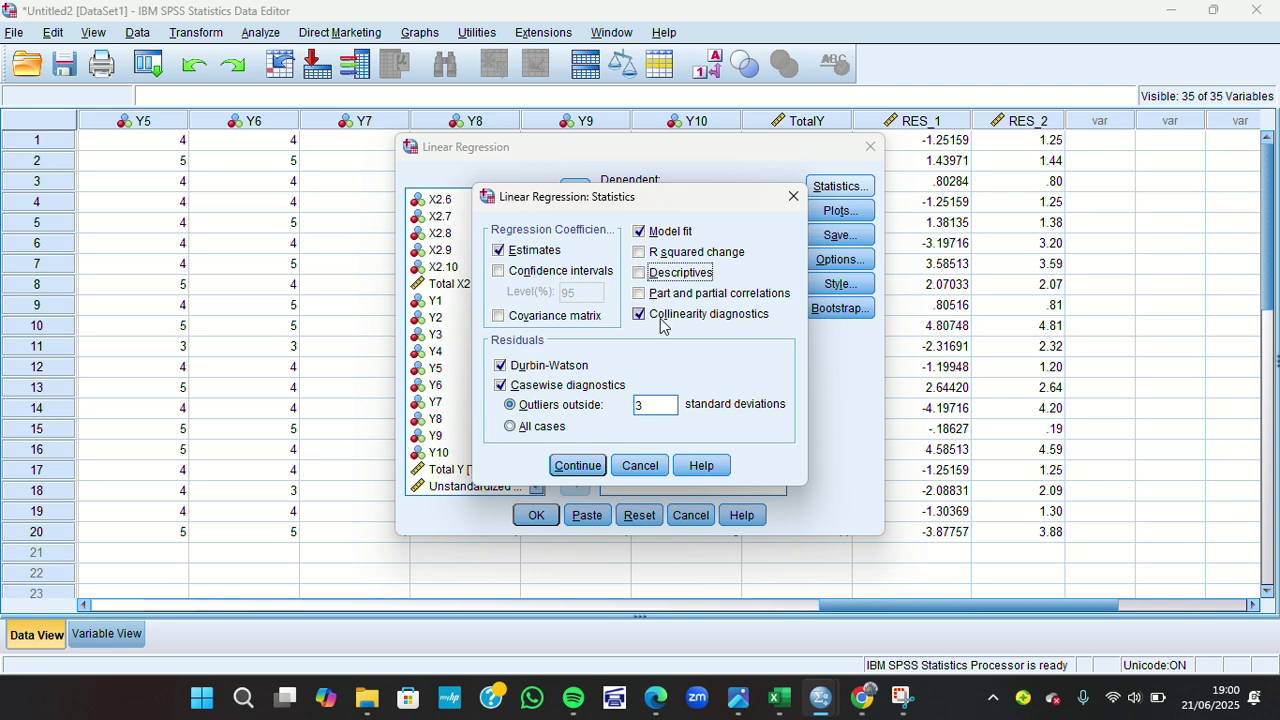
{"action": "left_click", "coordinate": [660, 318]}
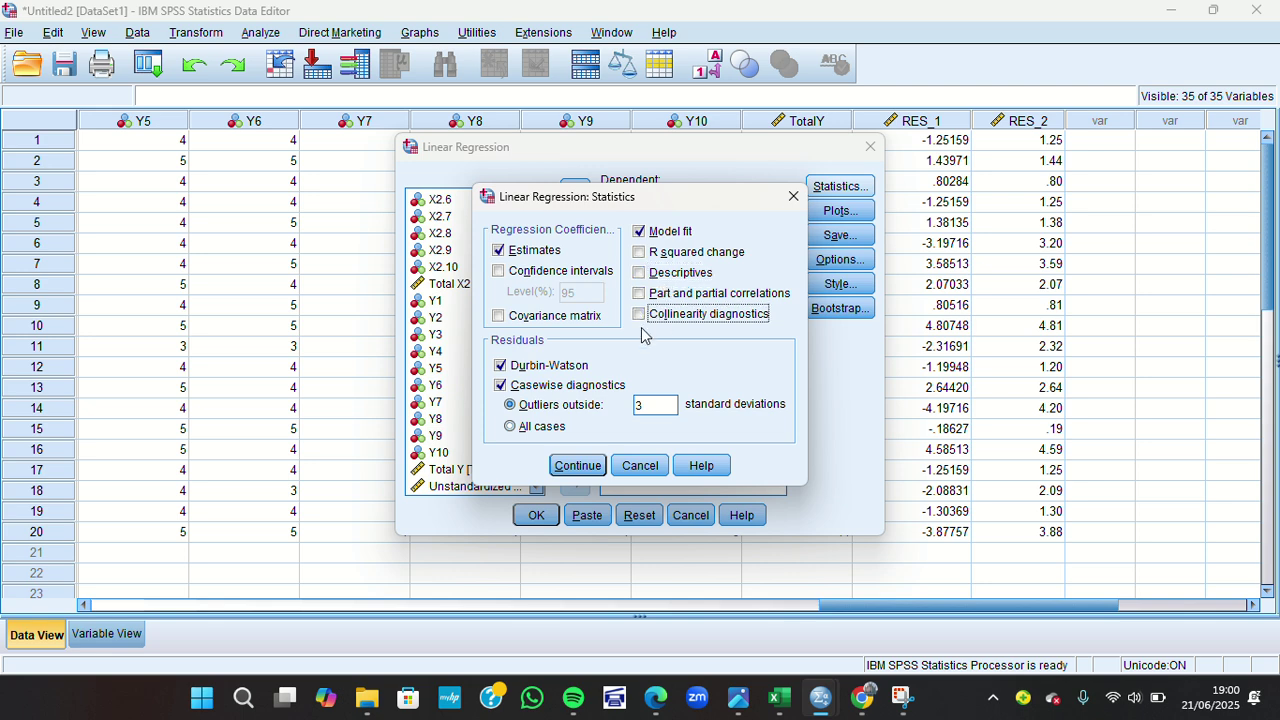
{"action": "left_click", "coordinate": [535, 366]}
{"action": "left_click", "coordinate": [541, 389]}
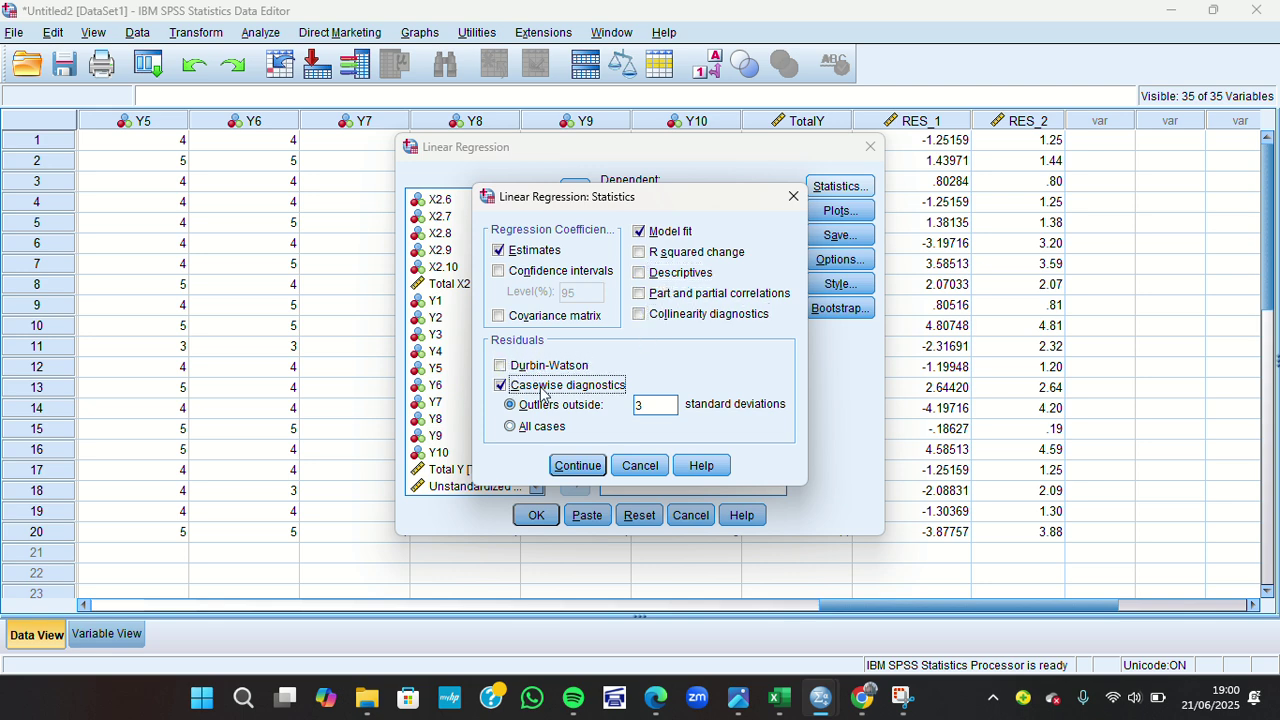
{"action": "left_click", "coordinate": [542, 387]}
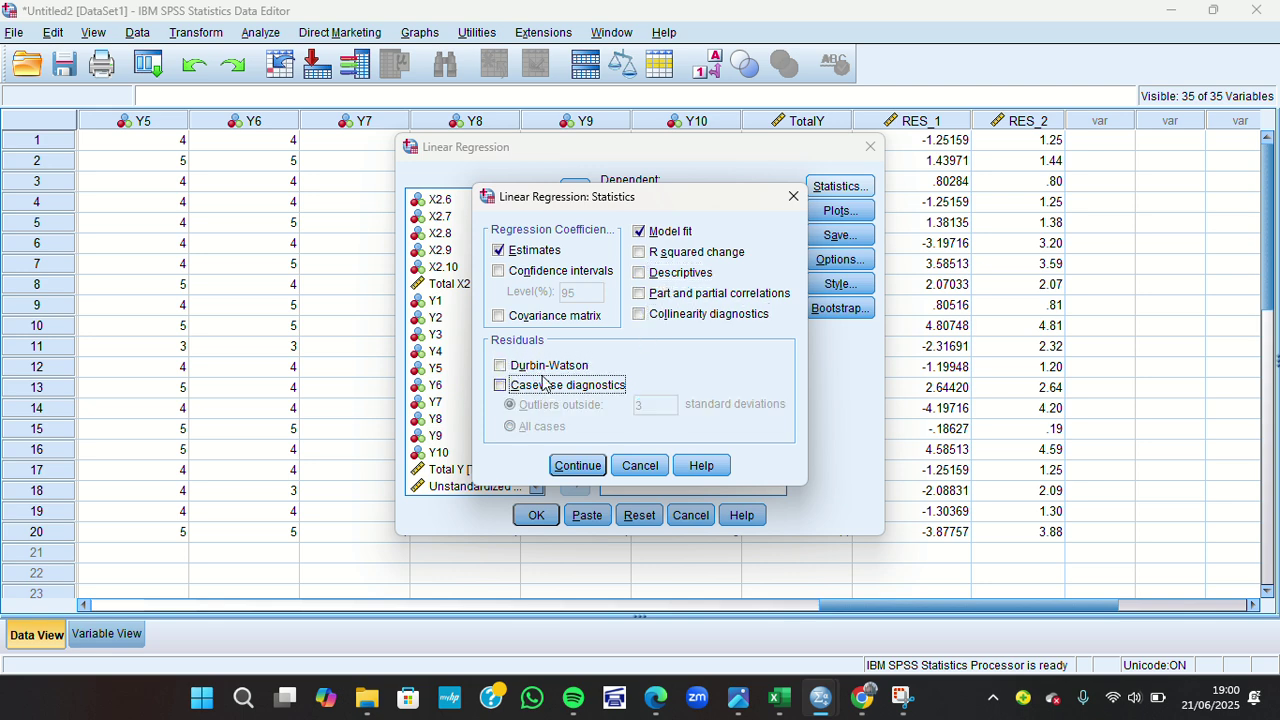
{"action": "left_click", "coordinate": [530, 317]}
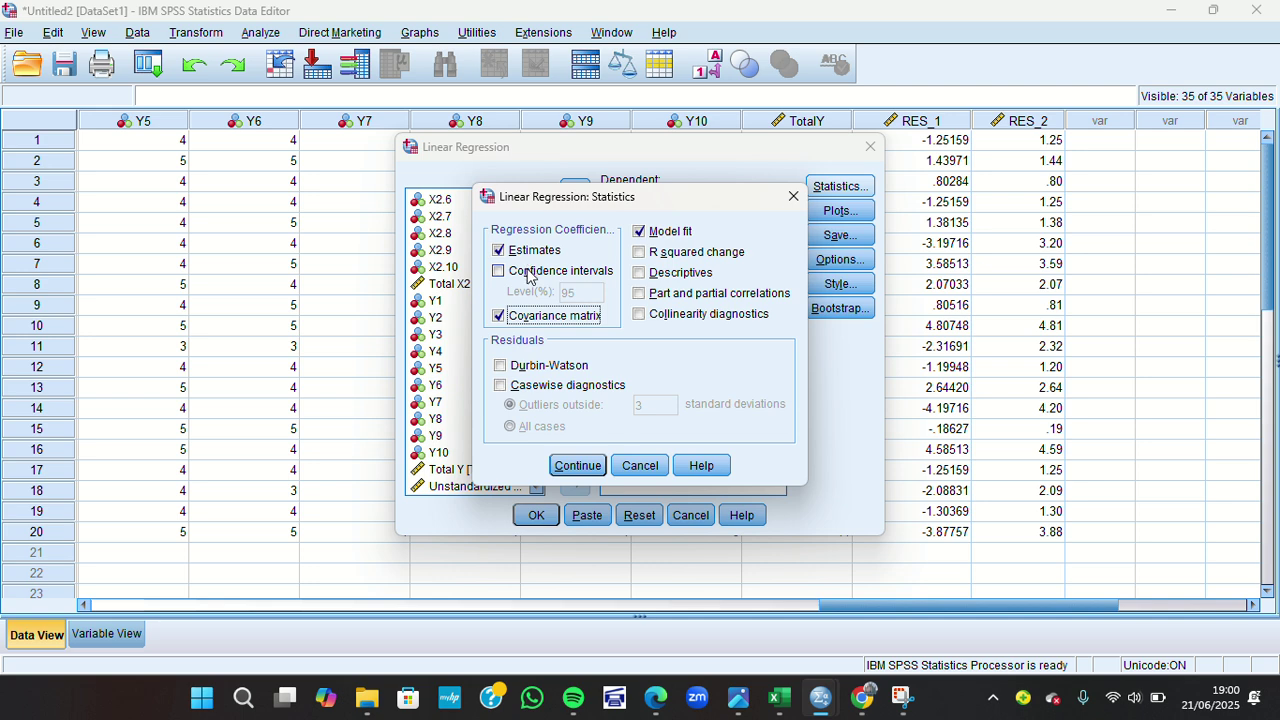
{"action": "left_click", "coordinate": [563, 470]}
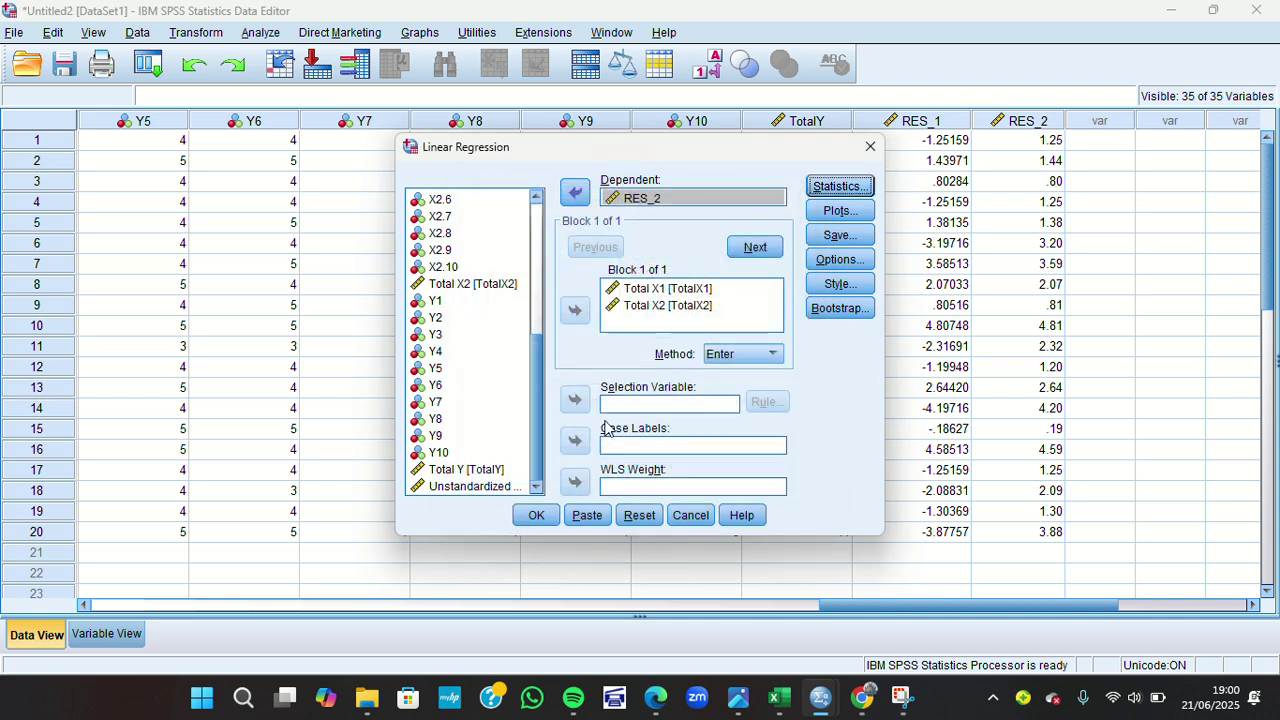
Clear *SRESID and *ZPRED from the regression's scatterplot axes and turn off the histogram and normal probability plot
{"action": "left_click", "coordinate": [835, 214]}
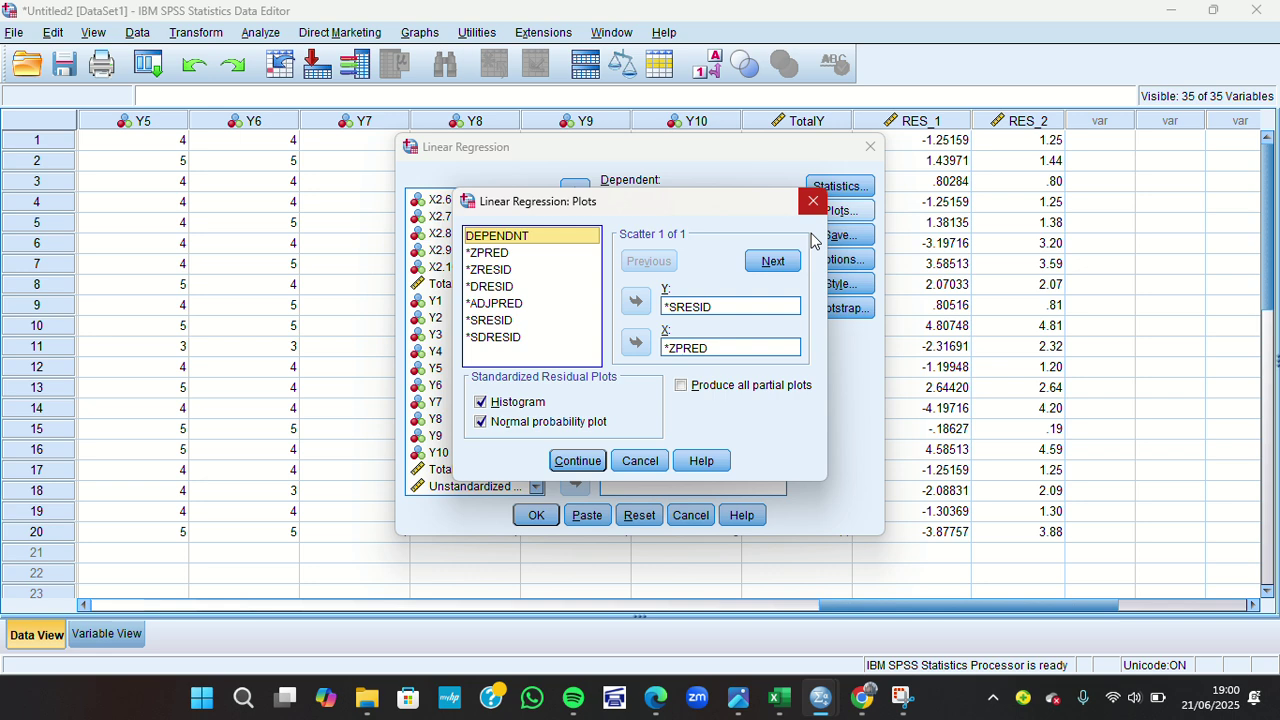
{"action": "left_click", "coordinate": [671, 310]}
{"action": "double_click", "coordinate": [671, 310]}
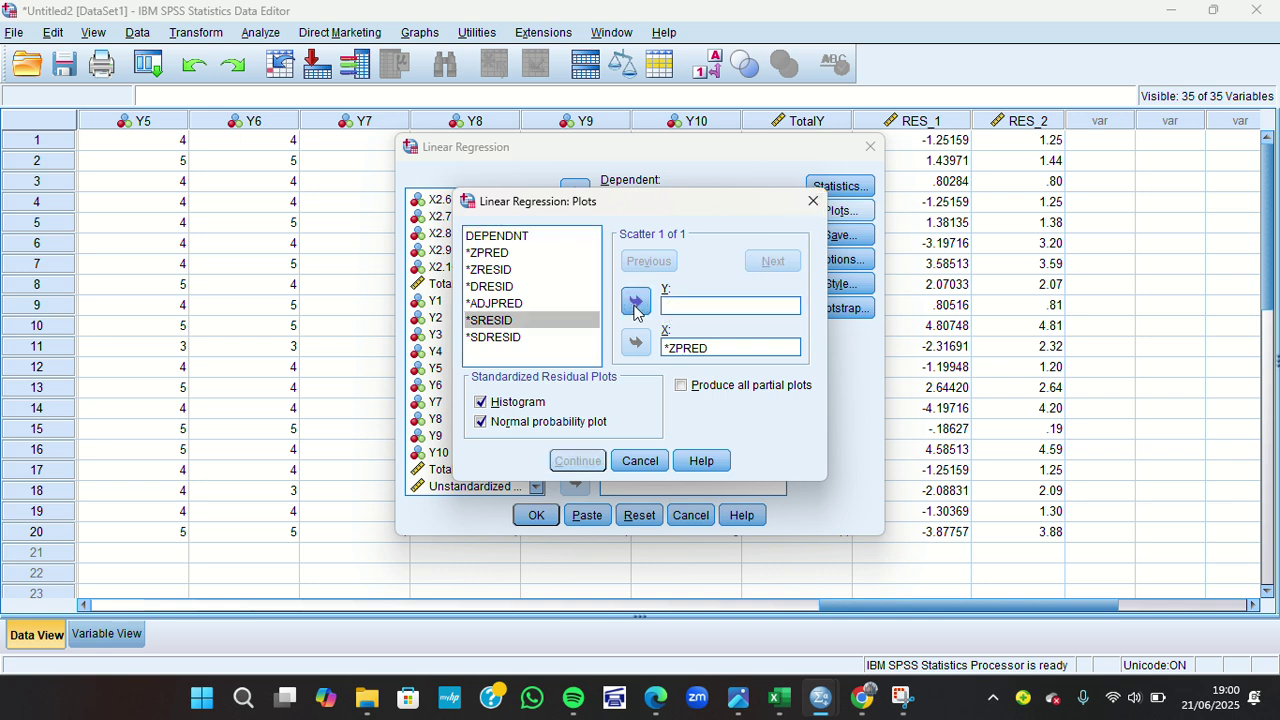
{"action": "left_click", "coordinate": [671, 350]}
{"action": "double_click", "coordinate": [685, 348]}
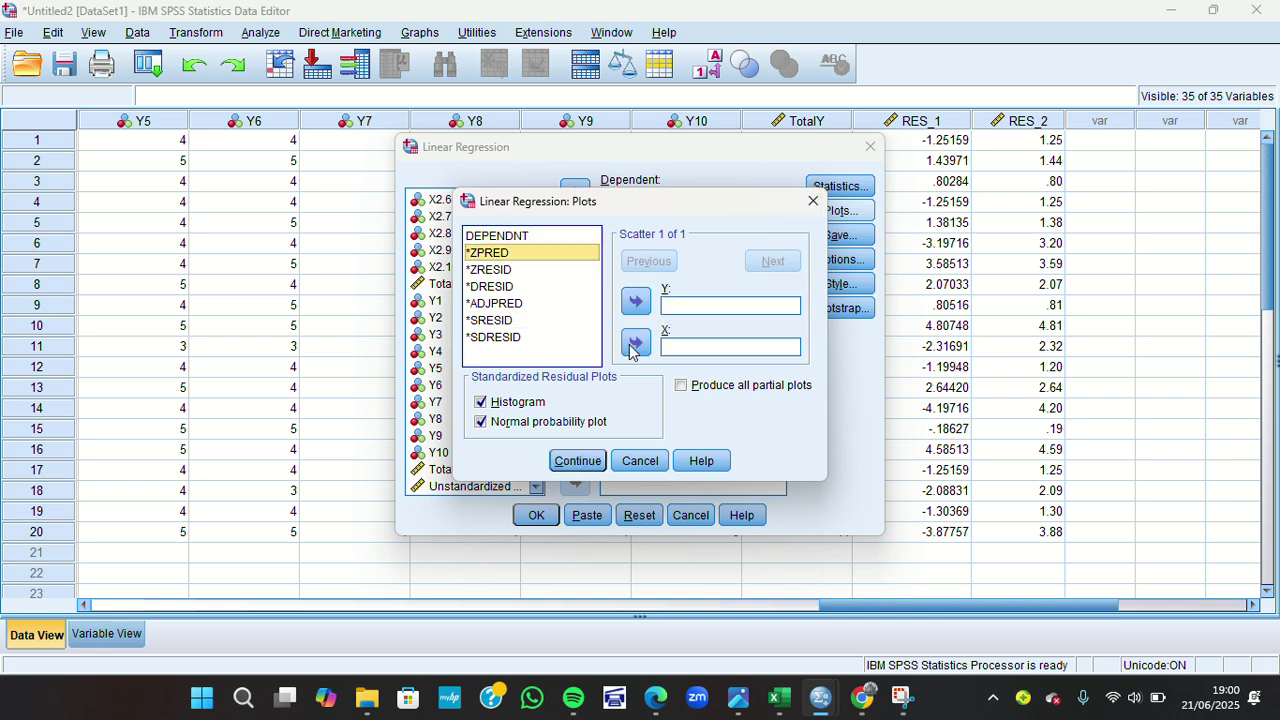
{"action": "left_click", "coordinate": [513, 404]}
{"action": "left_click", "coordinate": [521, 422]}
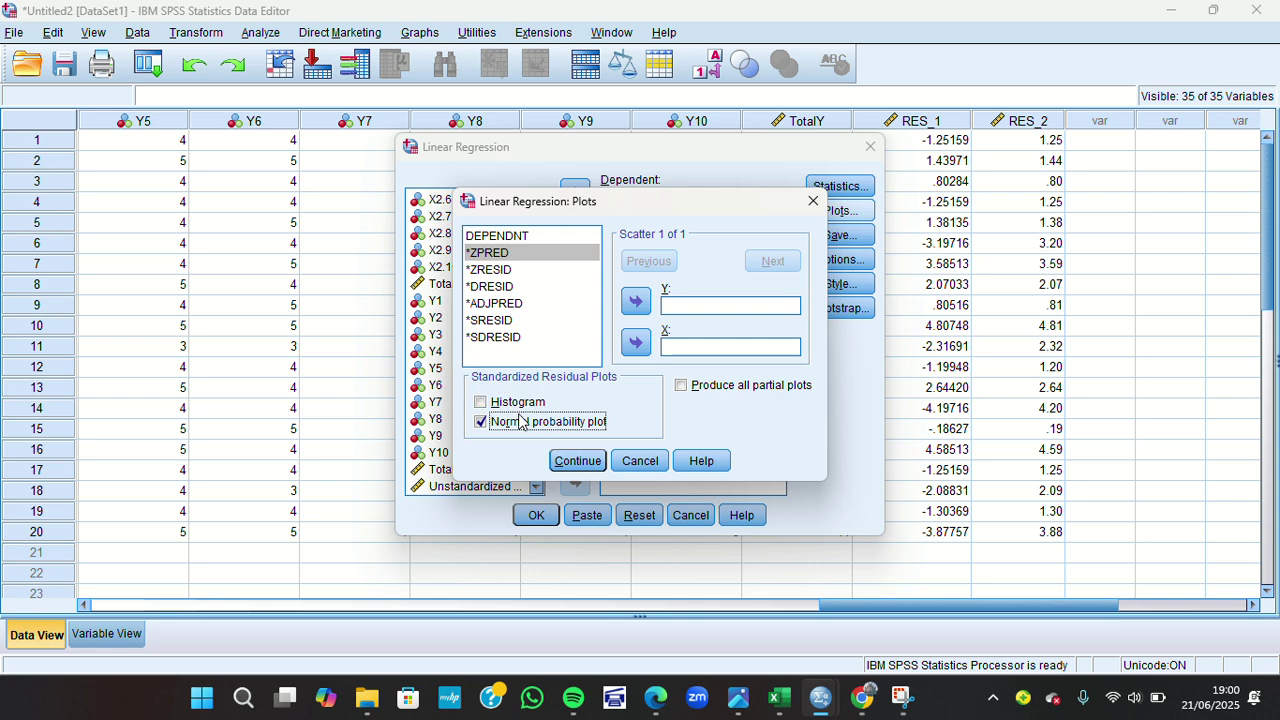
{"action": "left_click", "coordinate": [578, 462]}
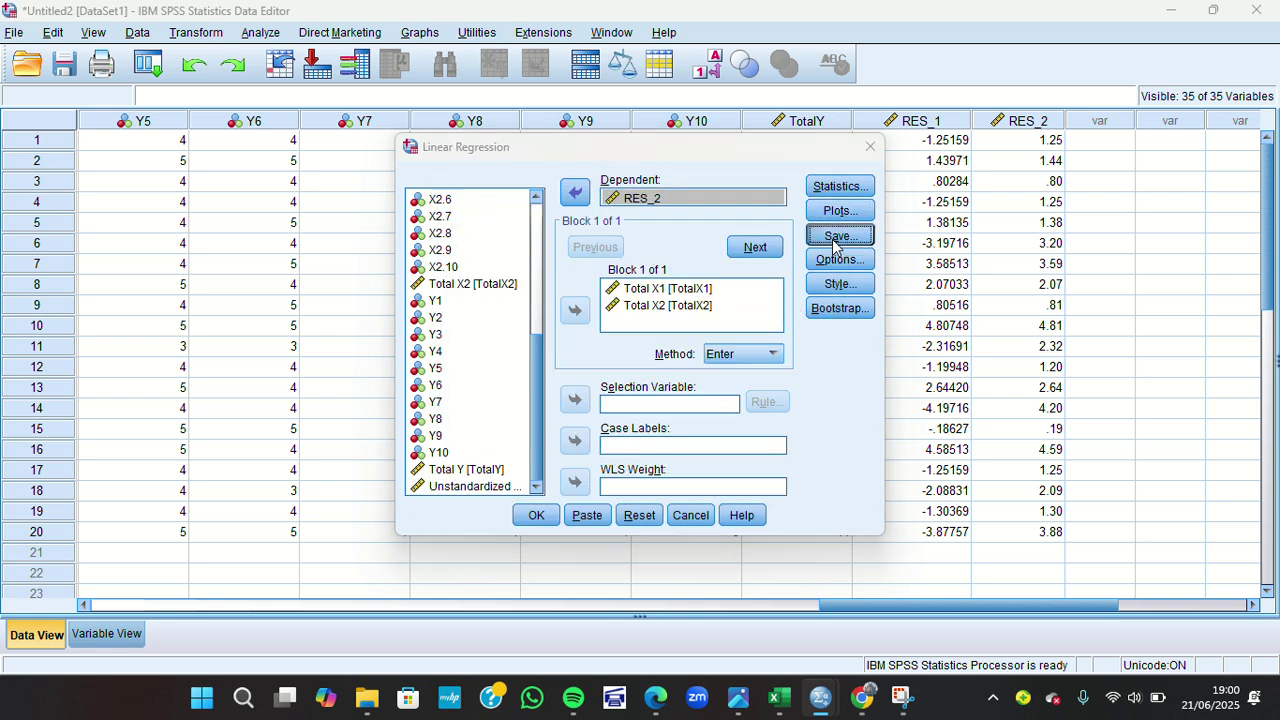
Turn off saving of Unstandardized residuals and run the linear regression on RES_2
{"action": "left_click", "coordinate": [838, 236]}
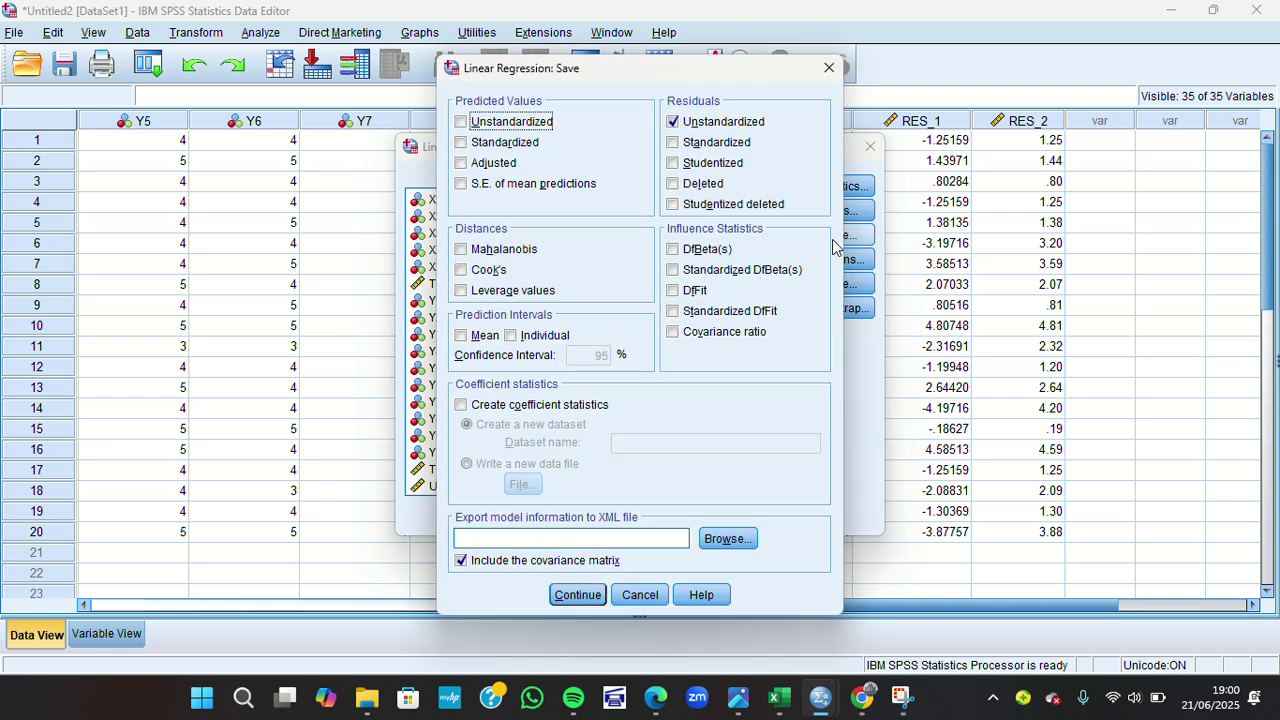
{"action": "left_click", "coordinate": [713, 124]}
{"action": "left_click", "coordinate": [578, 600]}
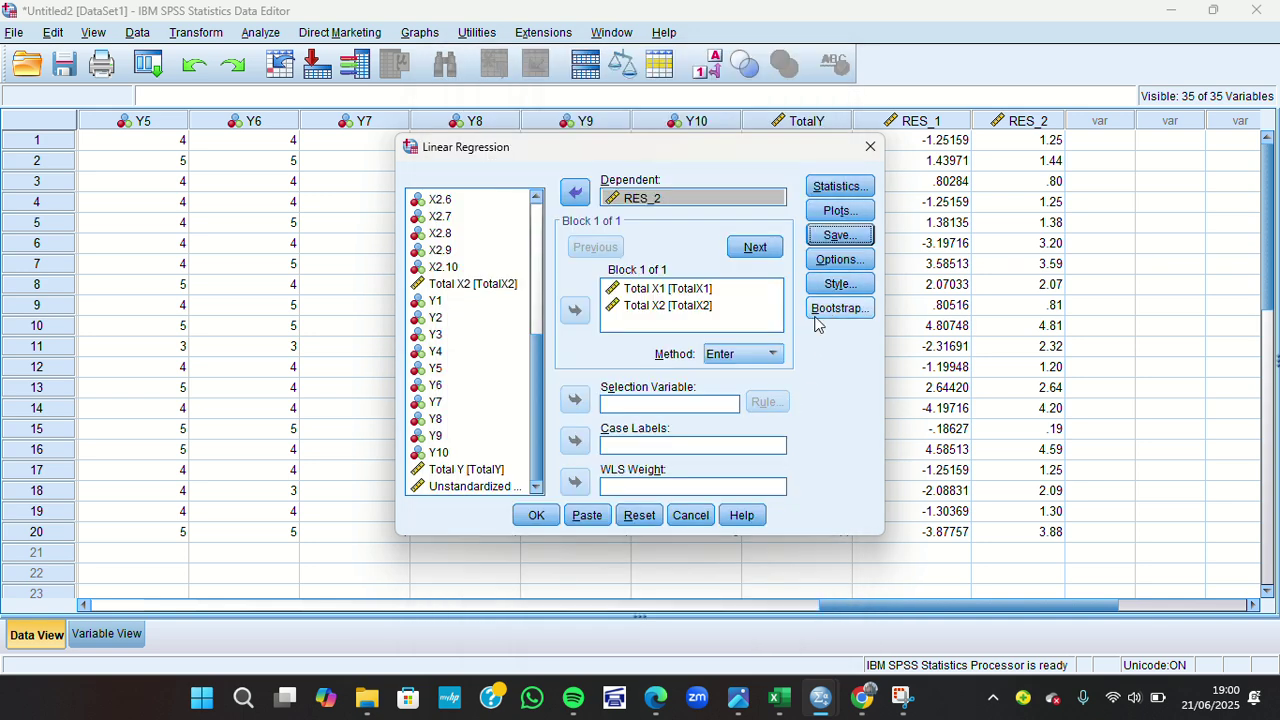
{"action": "left_click", "coordinate": [537, 515]}
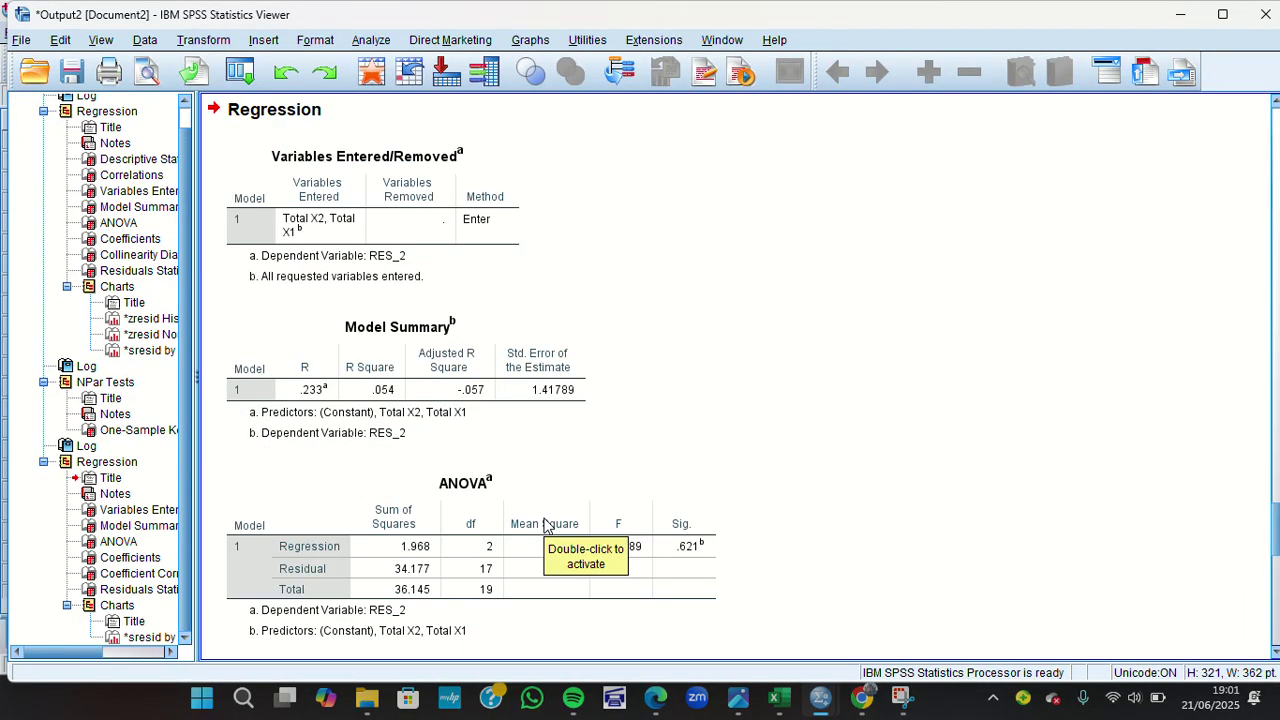
Examine the RES_2 regression output through the scatterplot, focusing on the significance values of Total X1 and Total X2 in the Coefficients table
{"action": "left_click", "coordinate": [316, 116]}
{"action": "scroll", "coordinate": [425, 490], "scroll_direction": "down", "scroll_amount": 2}
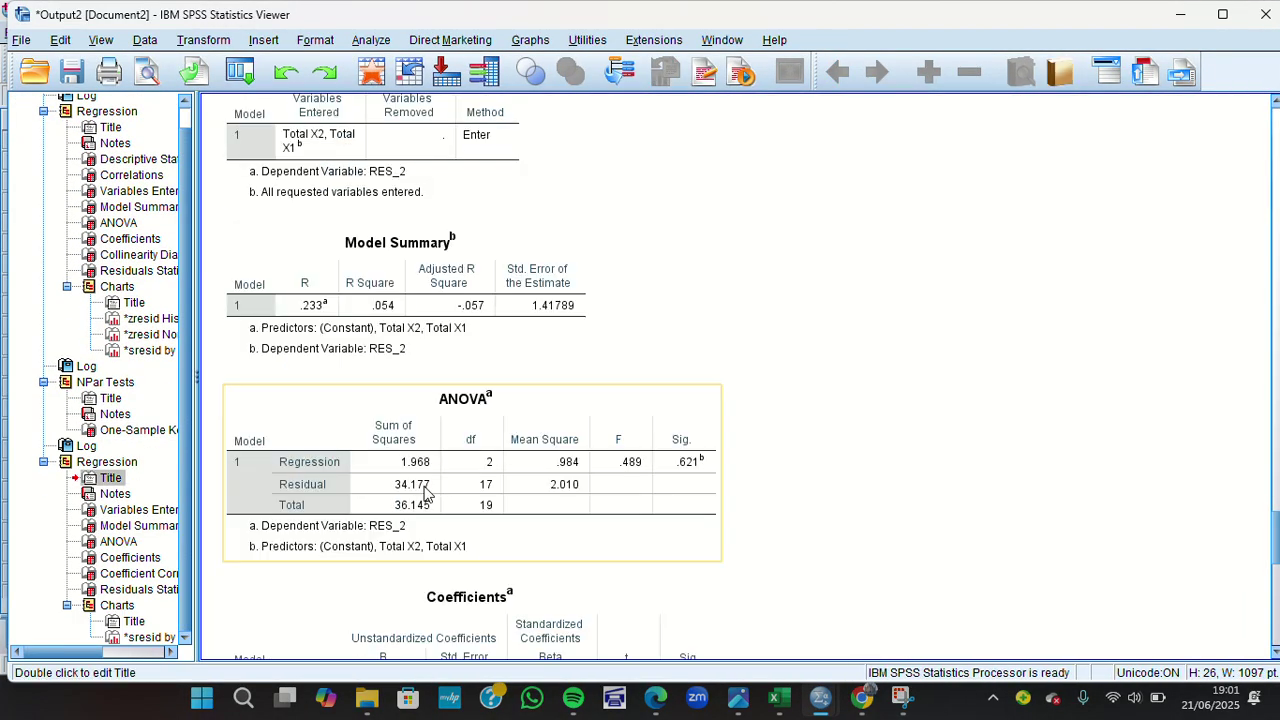
{"action": "scroll", "coordinate": [425, 490], "scroll_direction": "down", "scroll_amount": 8}
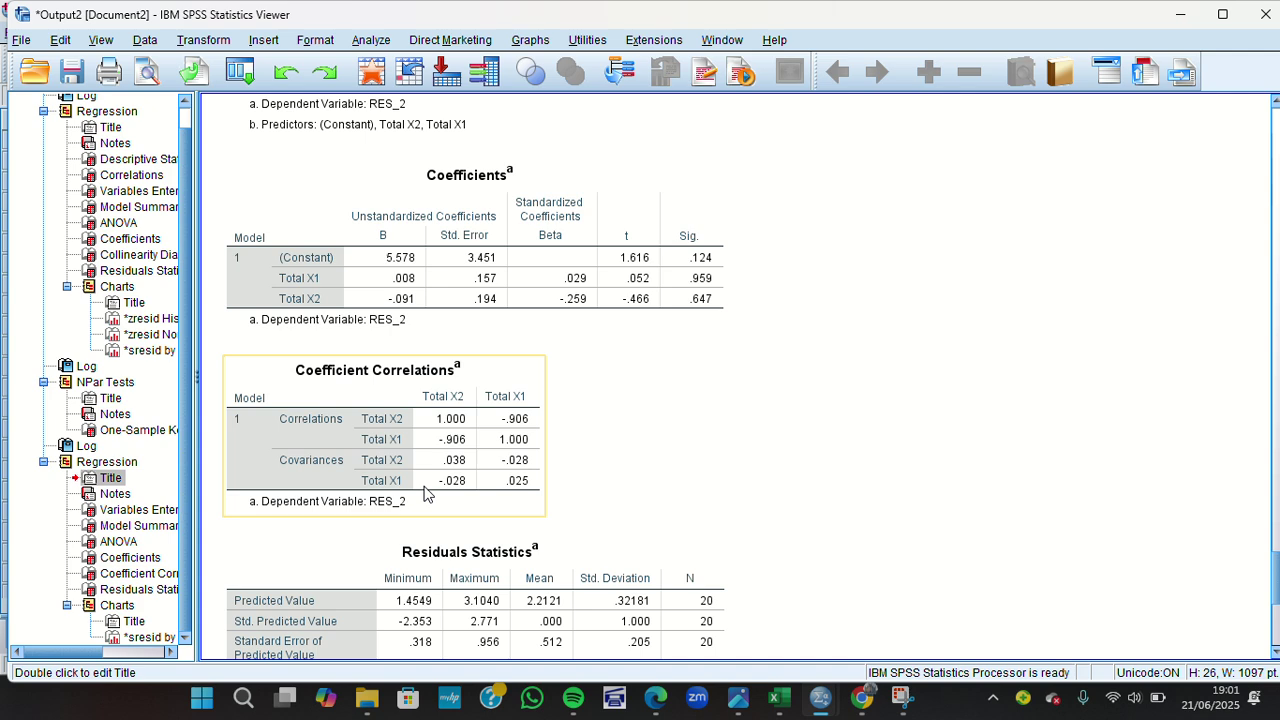
{"action": "scroll", "coordinate": [424, 493], "scroll_direction": "down", "scroll_amount": 15}
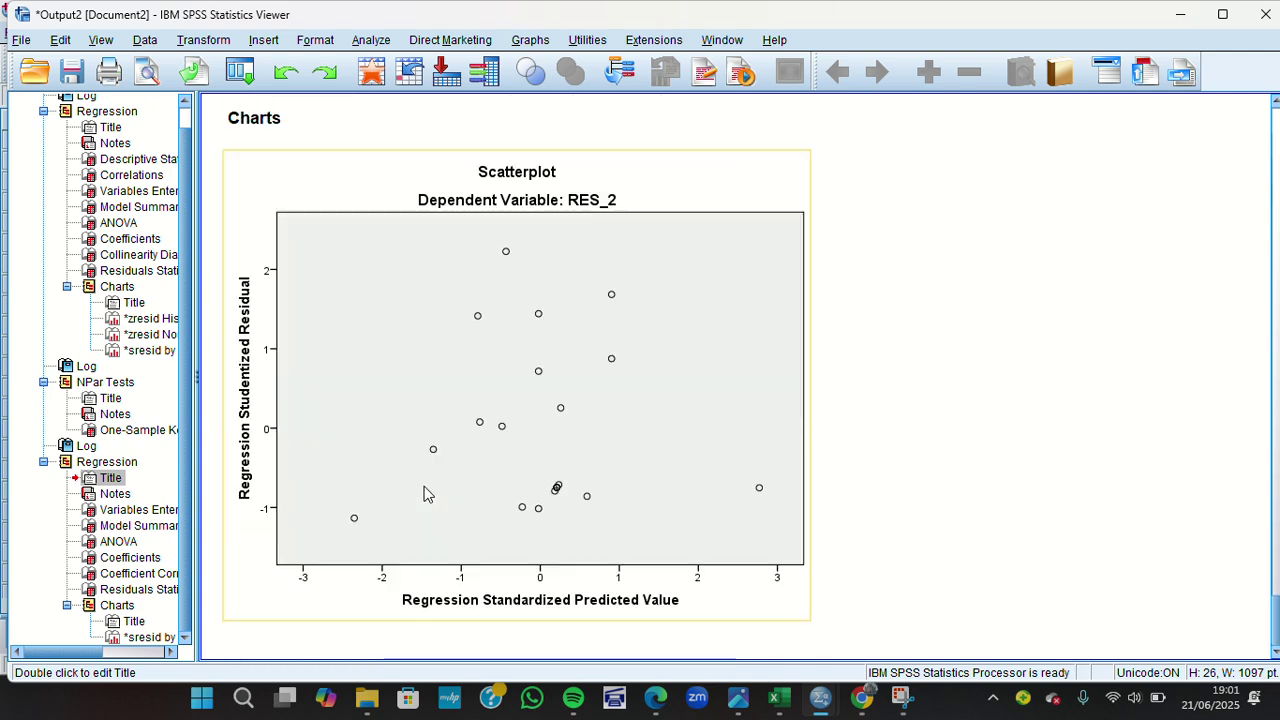
{"action": "scroll", "coordinate": [424, 493], "scroll_direction": "up", "scroll_amount": 15}
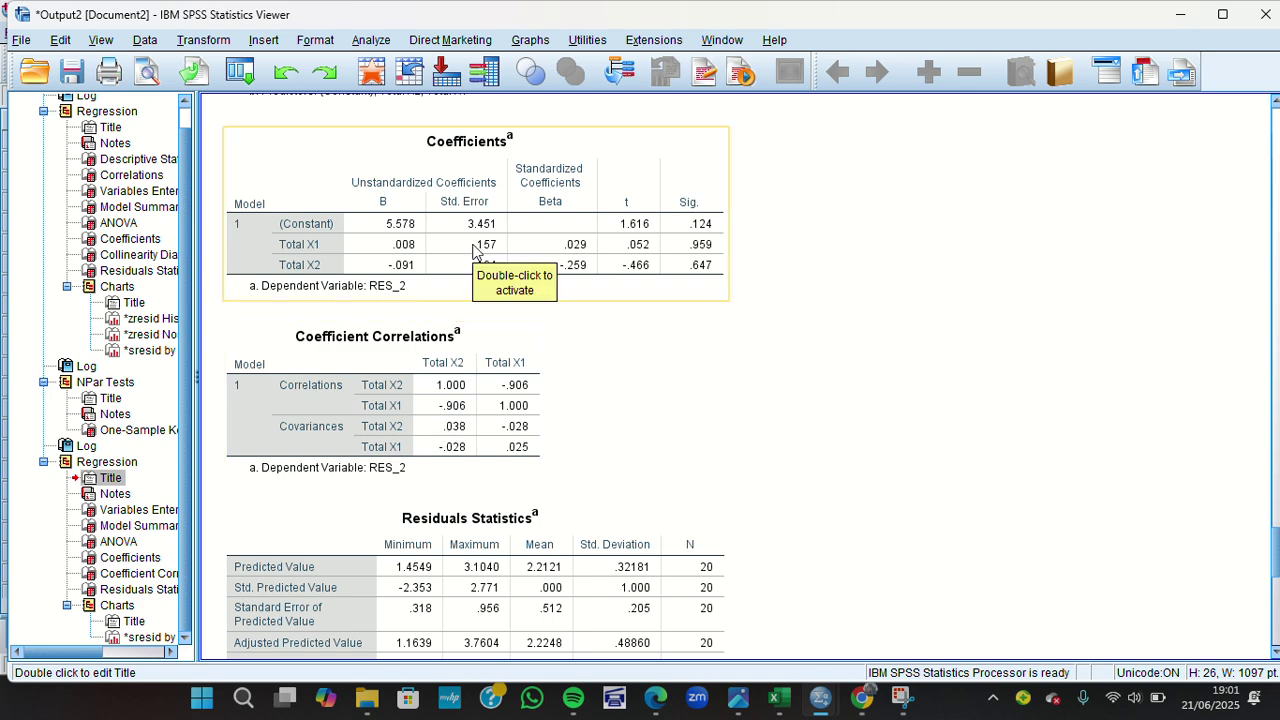
{"action": "scroll", "coordinate": [474, 250], "scroll_direction": "up", "scroll_amount": 5}
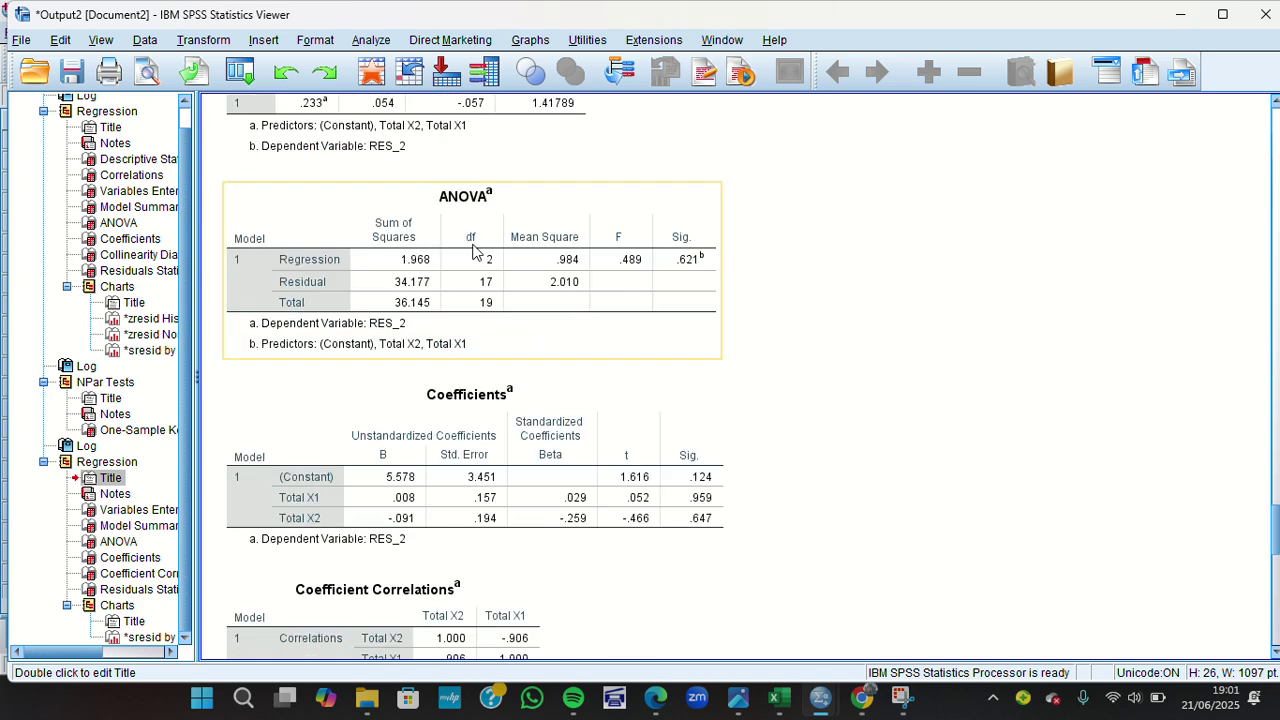
{"action": "scroll", "coordinate": [474, 250], "scroll_direction": "up", "scroll_amount": 5}
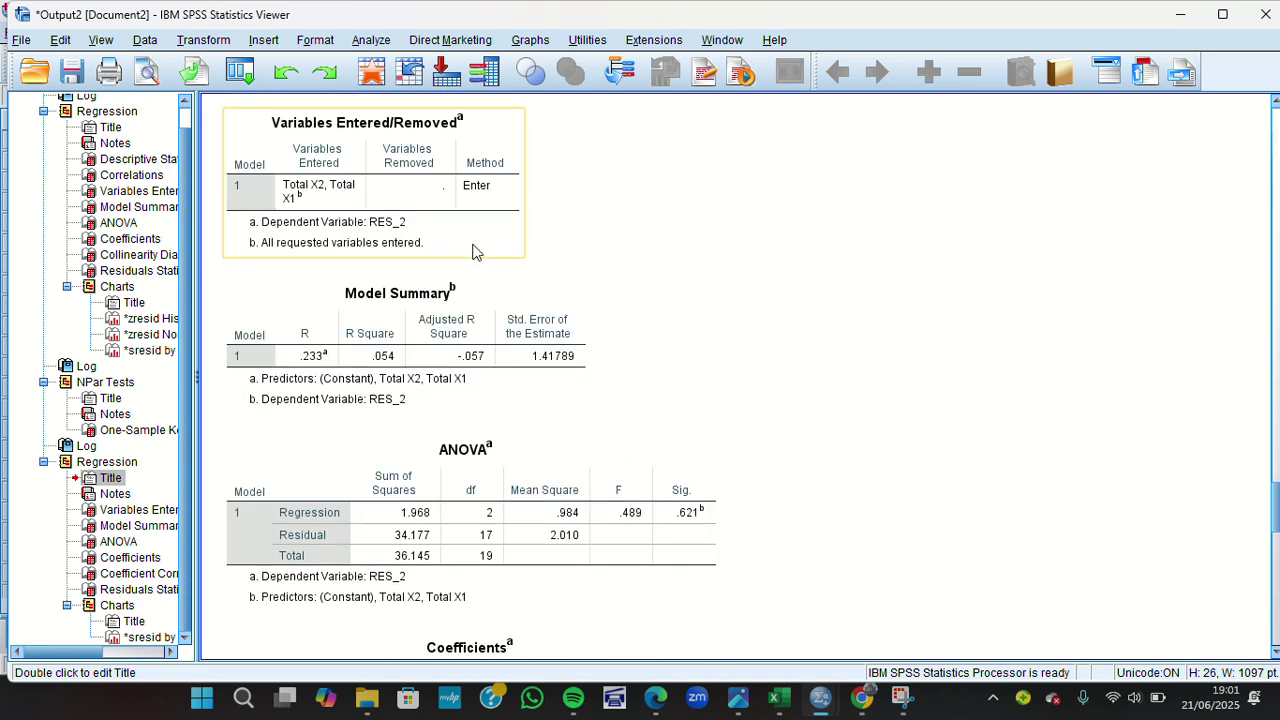
{"action": "scroll", "coordinate": [474, 250], "scroll_direction": "down", "scroll_amount": 7}
{"action": "left_click", "coordinate": [469, 392]}
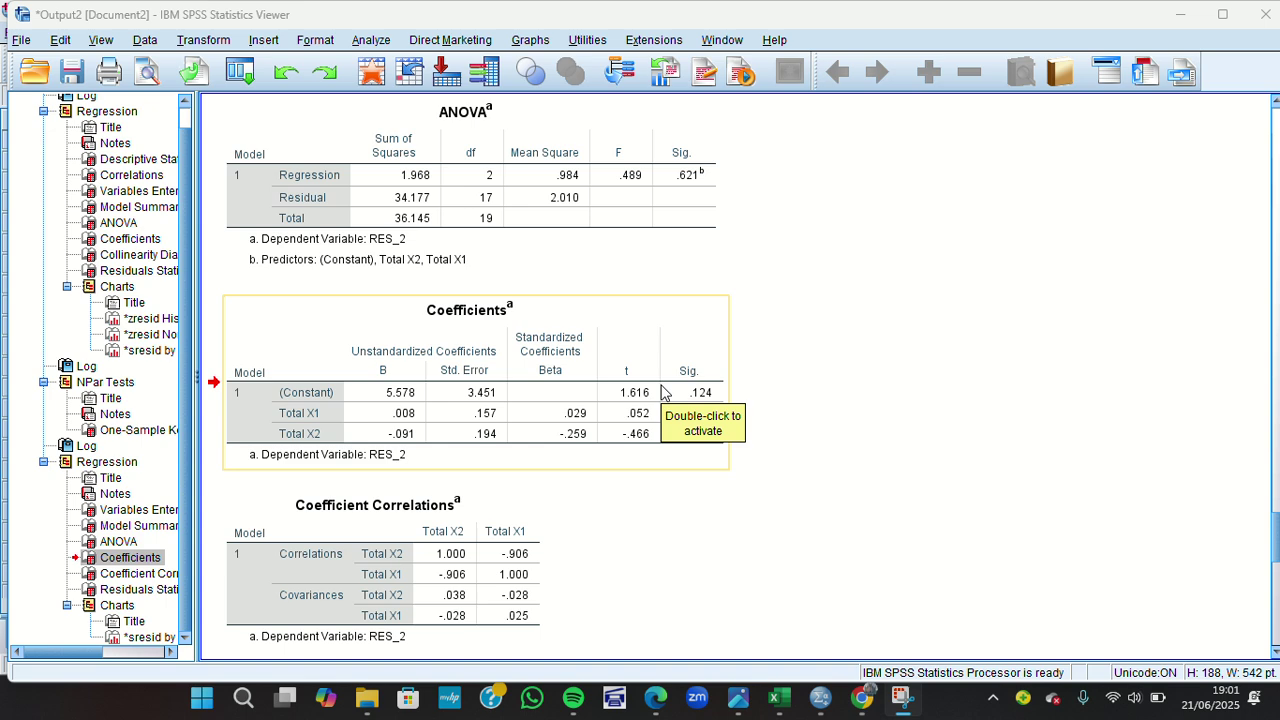
Go to the Total Y regression output and examine the Tolerance and VIF values in its Coefficients table
{"action": "scroll", "coordinate": [758, 224], "scroll_direction": "up", "scroll_amount": 15}
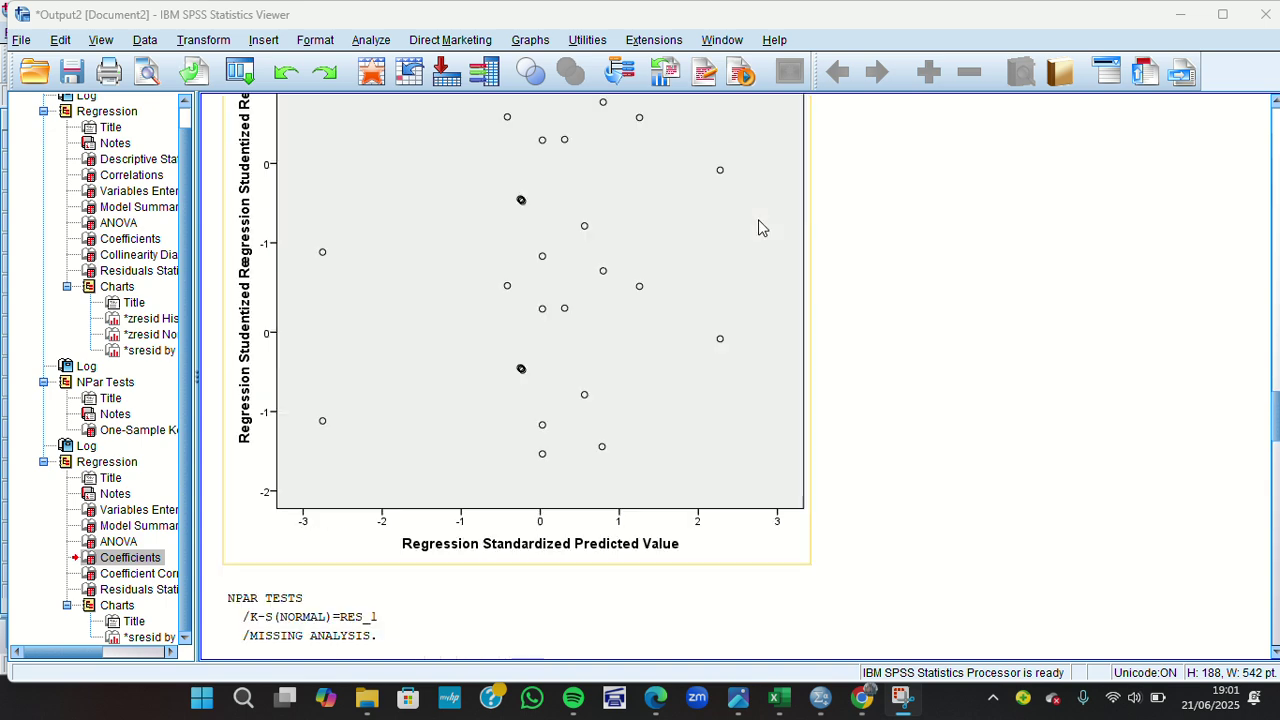
{"action": "scroll", "coordinate": [758, 224], "scroll_direction": "up", "scroll_amount": 20}
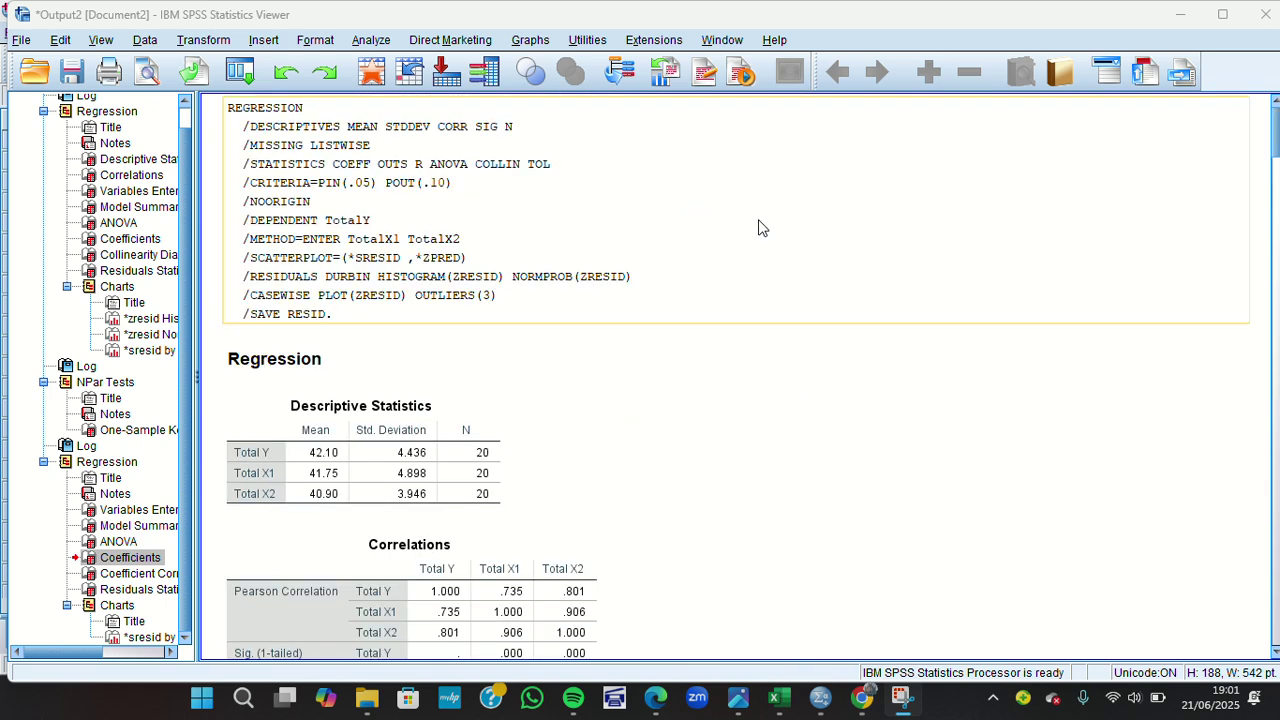
{"action": "left_click", "coordinate": [303, 358]}
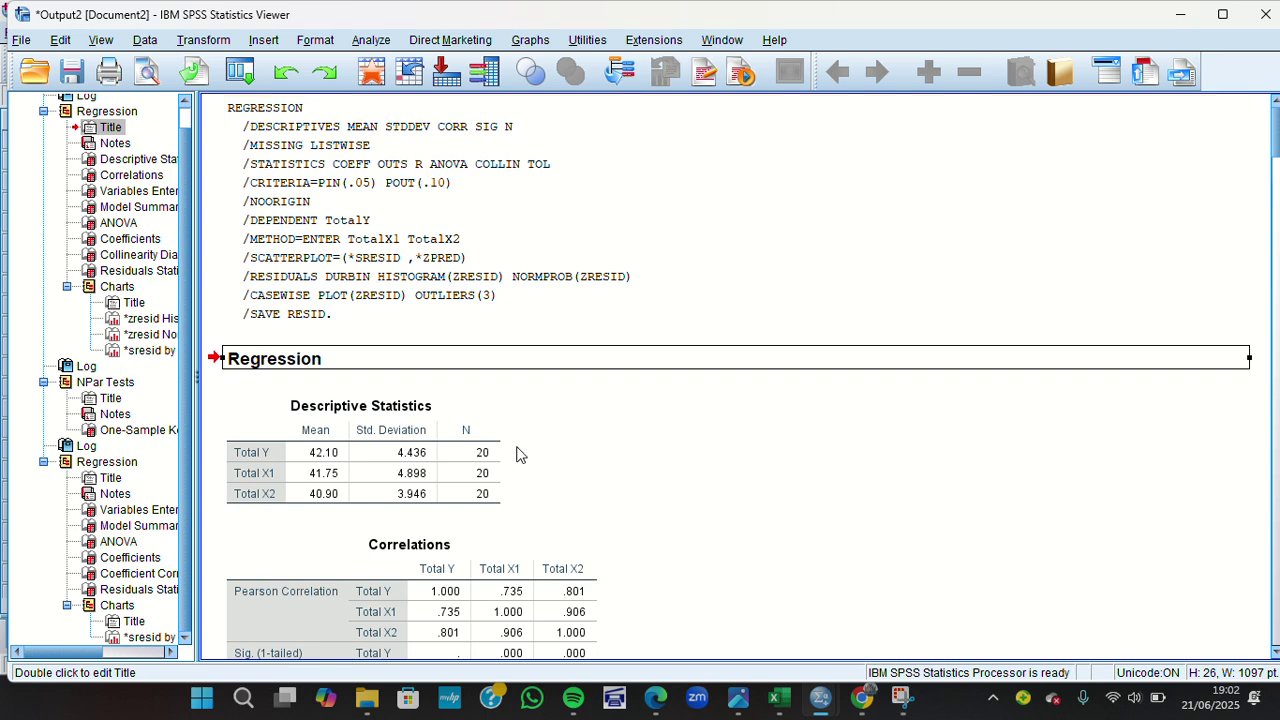
{"action": "scroll", "coordinate": [518, 455], "scroll_direction": "down", "scroll_amount": 2}
{"action": "scroll", "coordinate": [518, 455], "scroll_direction": "down", "scroll_amount": 4}
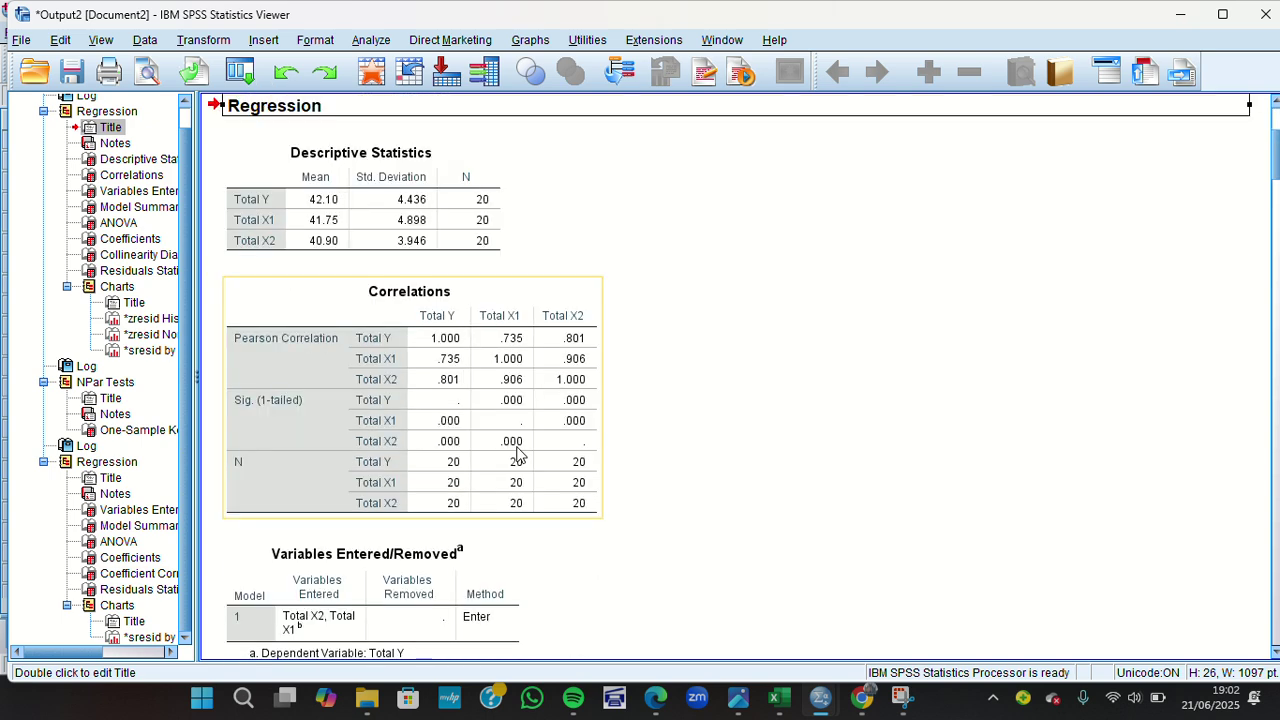
{"action": "scroll", "coordinate": [518, 455], "scroll_direction": "down", "scroll_amount": 6}
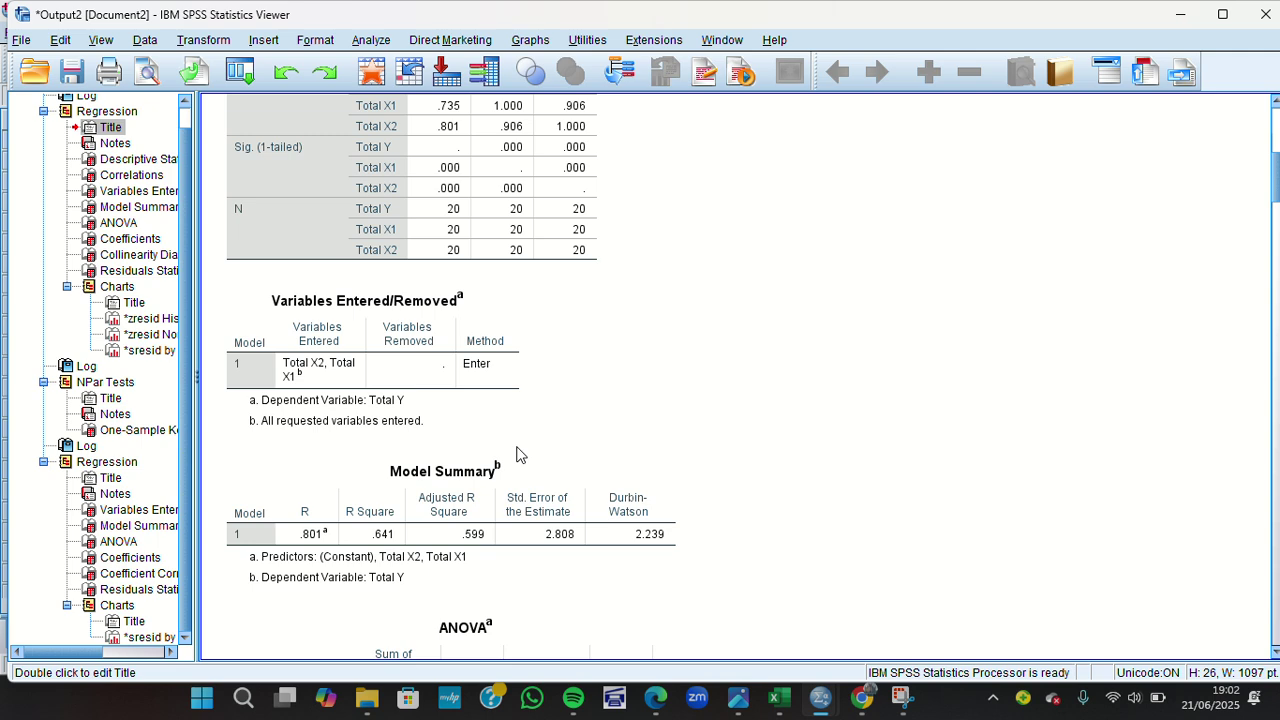
{"action": "scroll", "coordinate": [518, 455], "scroll_direction": "down", "scroll_amount": 6}
{"action": "scroll", "coordinate": [518, 455], "scroll_direction": "down", "scroll_amount": 2}
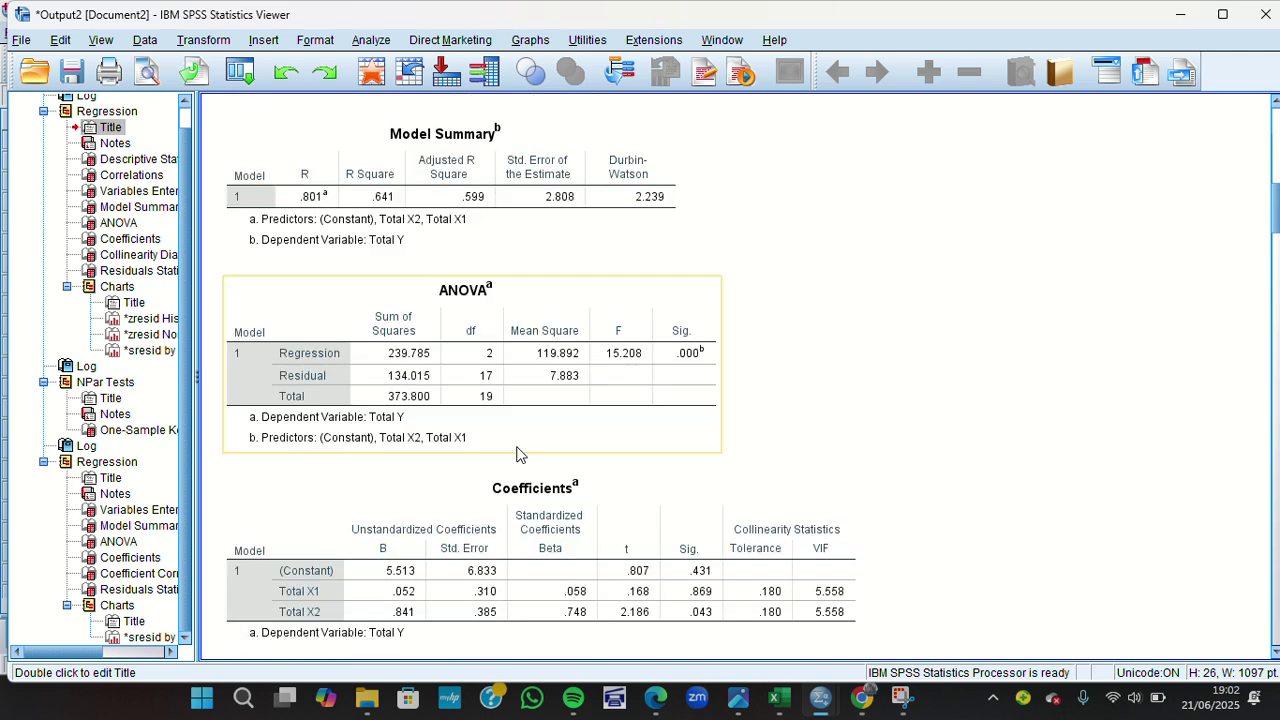
{"action": "scroll", "coordinate": [518, 455], "scroll_direction": "down", "scroll_amount": 2}
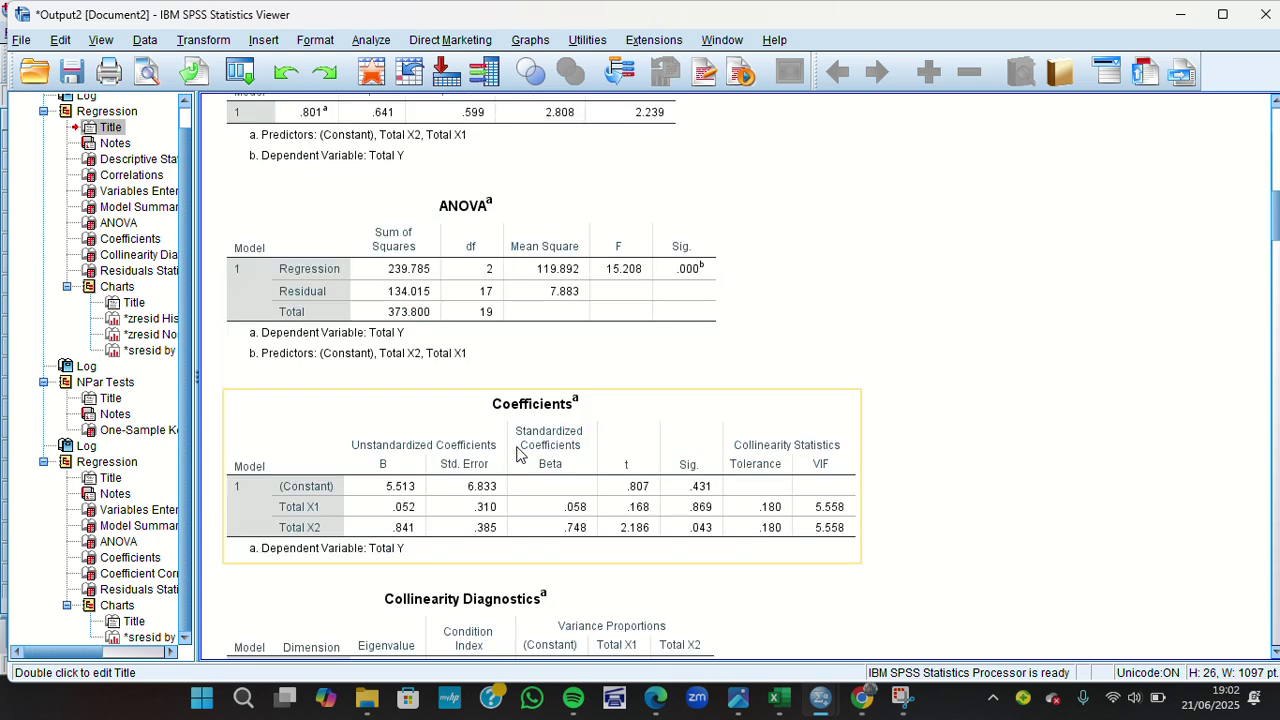
{"action": "left_click_drag", "start_coordinate": [518, 455], "coordinate": [799, 538]}
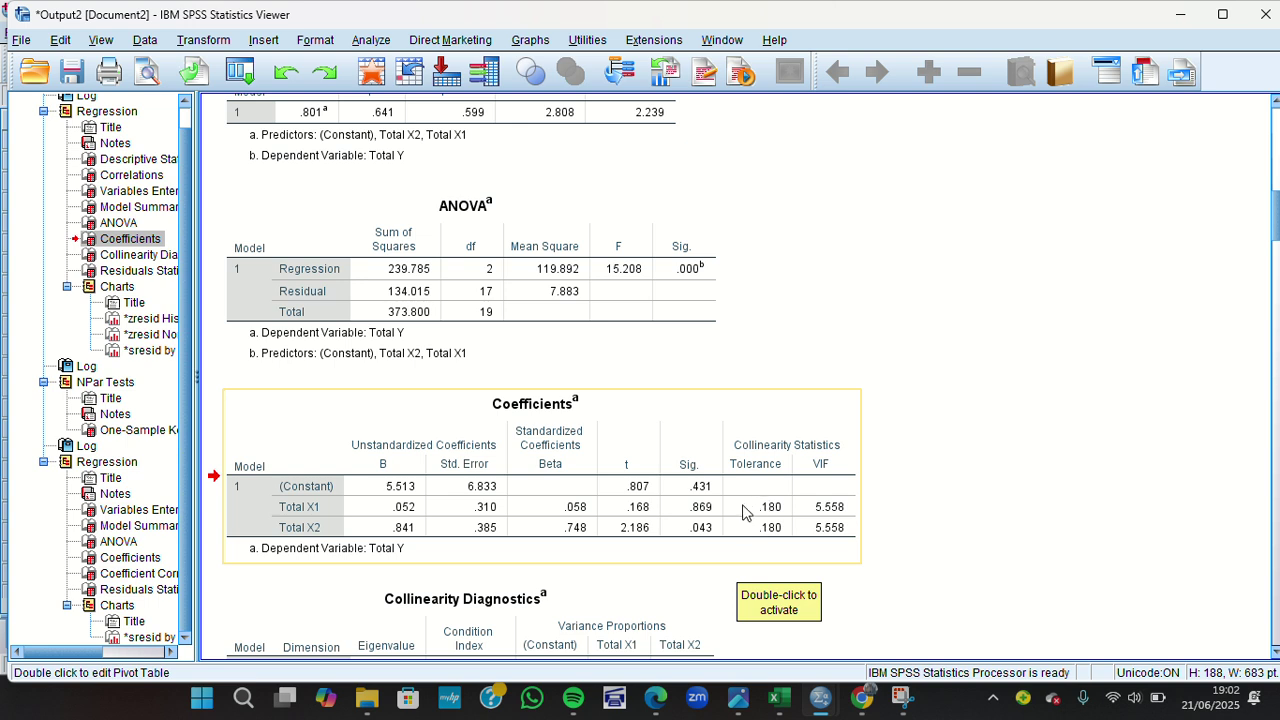
{"action": "mouse_move", "coordinate": [770, 500]}
{"action": "left_mouse_down"}
{"action": "mouse_move", "coordinate": [758, 573]}
{"action": "mouse_move", "coordinate": [771, 483]}
{"action": "left_mouse_up"}
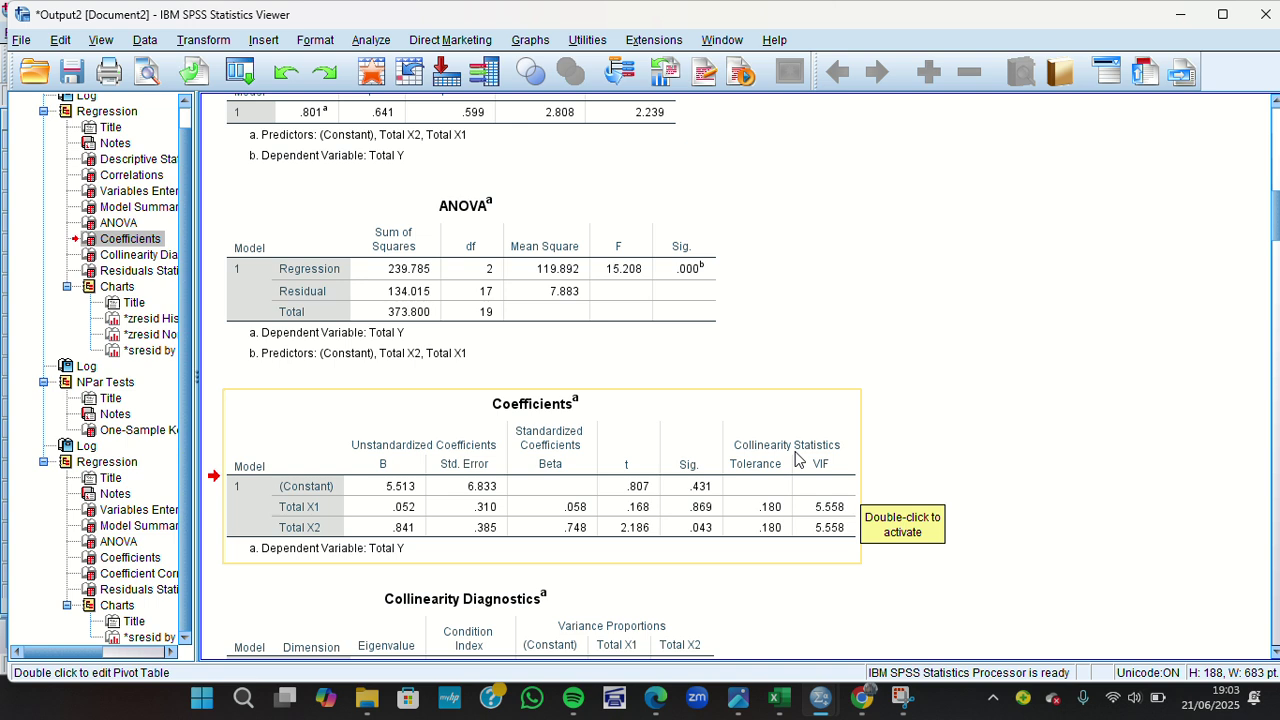
Check the Durbin-Watson statistic in the Model Summary of the Total Y regression
{"action": "scroll", "coordinate": [797, 459], "scroll_direction": "up", "scroll_amount": 2}
{"action": "left_click", "coordinate": [654, 195]}
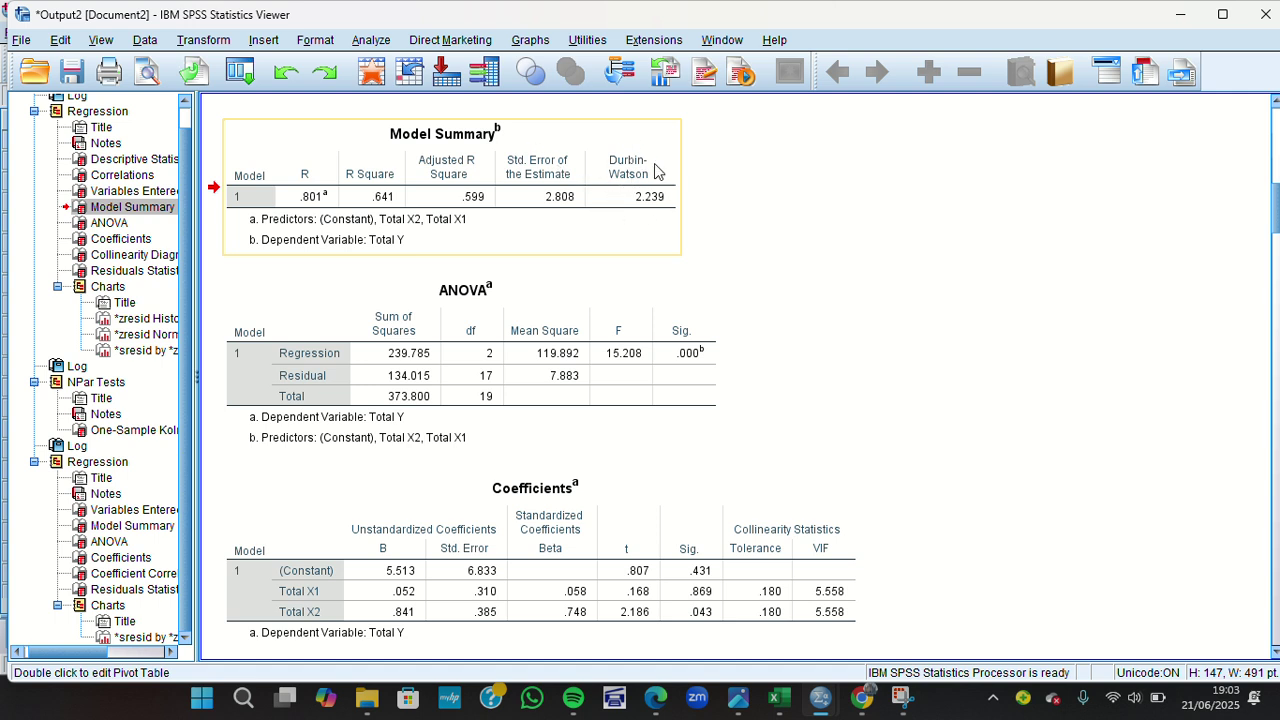
{"action": "left_click_drag", "start_coordinate": [657, 163], "coordinate": [668, 218]}
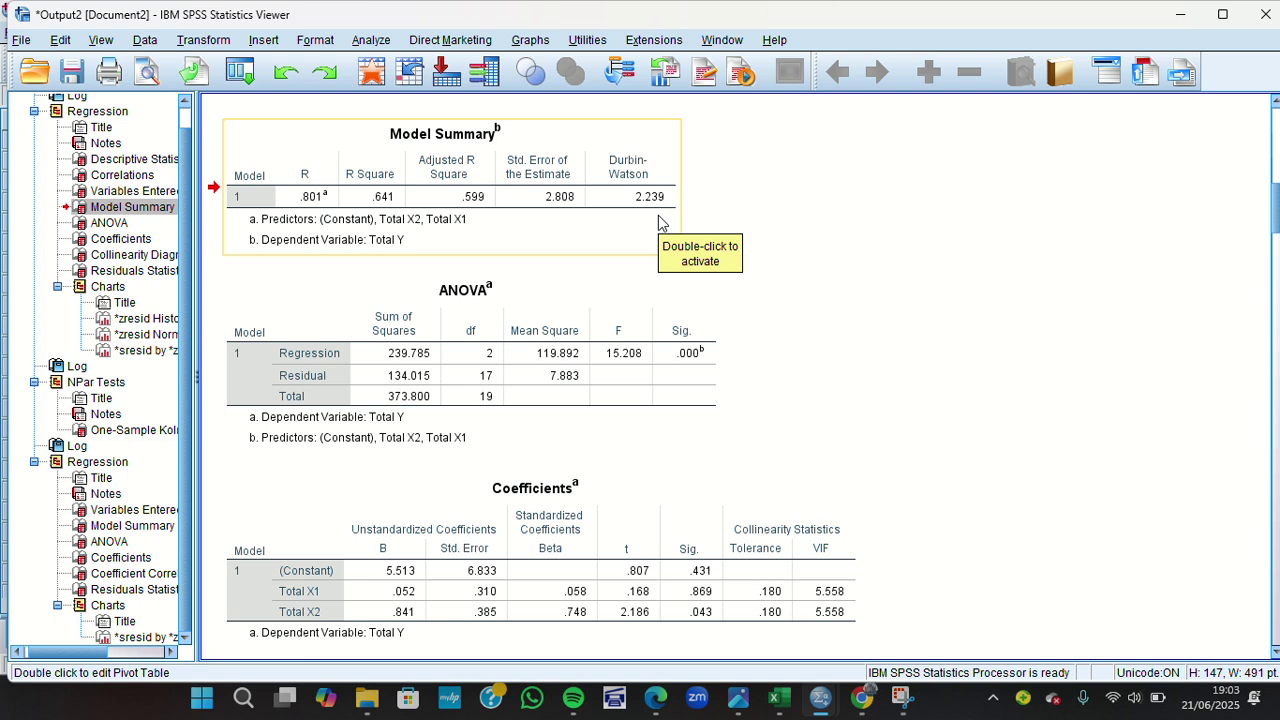
{"action": "left_click_drag", "start_coordinate": [668, 210], "coordinate": [620, 168]}
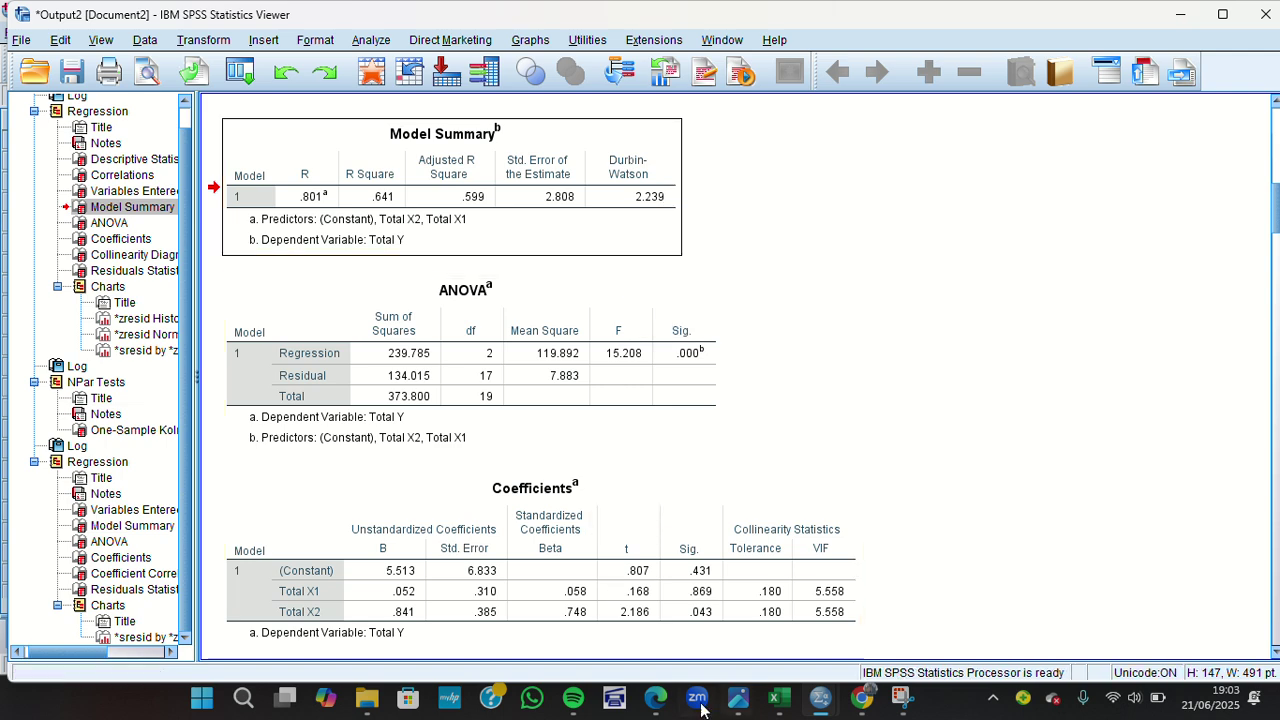
Open the Tabel Durbin Watson PDF from the LES SPSS folder and look up the dU value for n = 20 and k=3
{"action": "left_click", "coordinate": [367, 703]}
{"action": "left_click", "coordinate": [277, 406]}
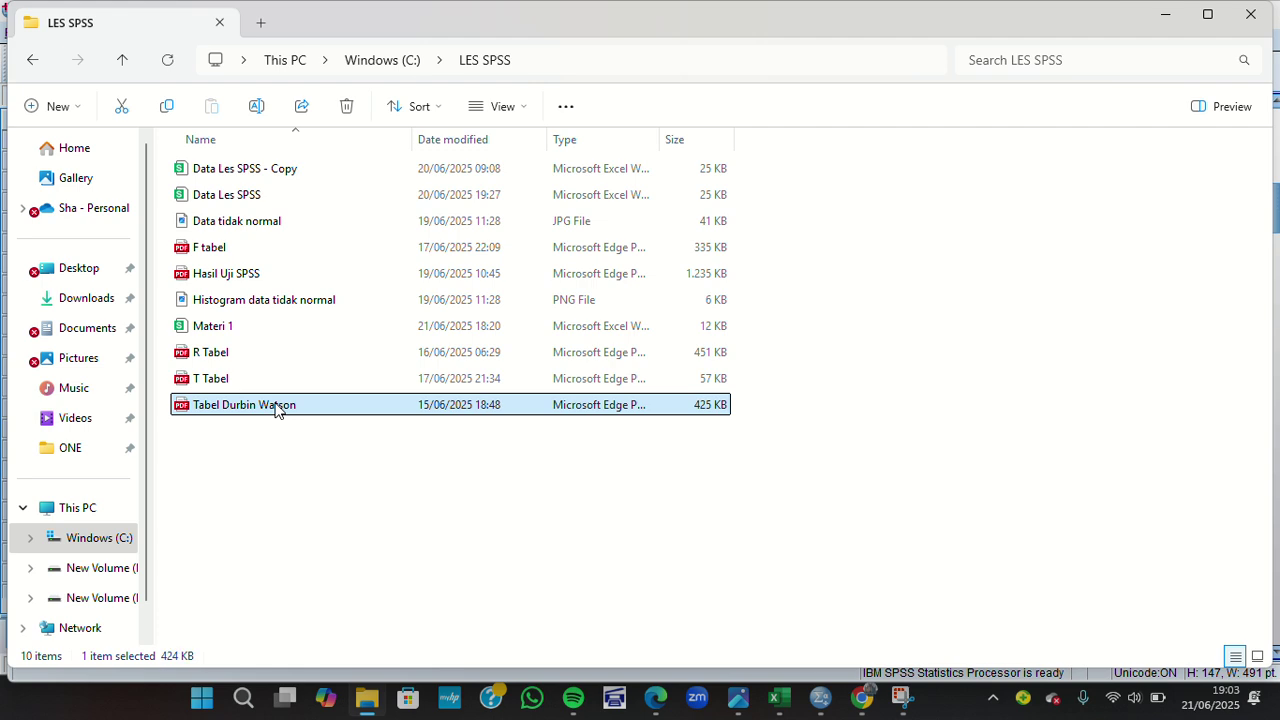
{"action": "double_click", "coordinate": [277, 406]}
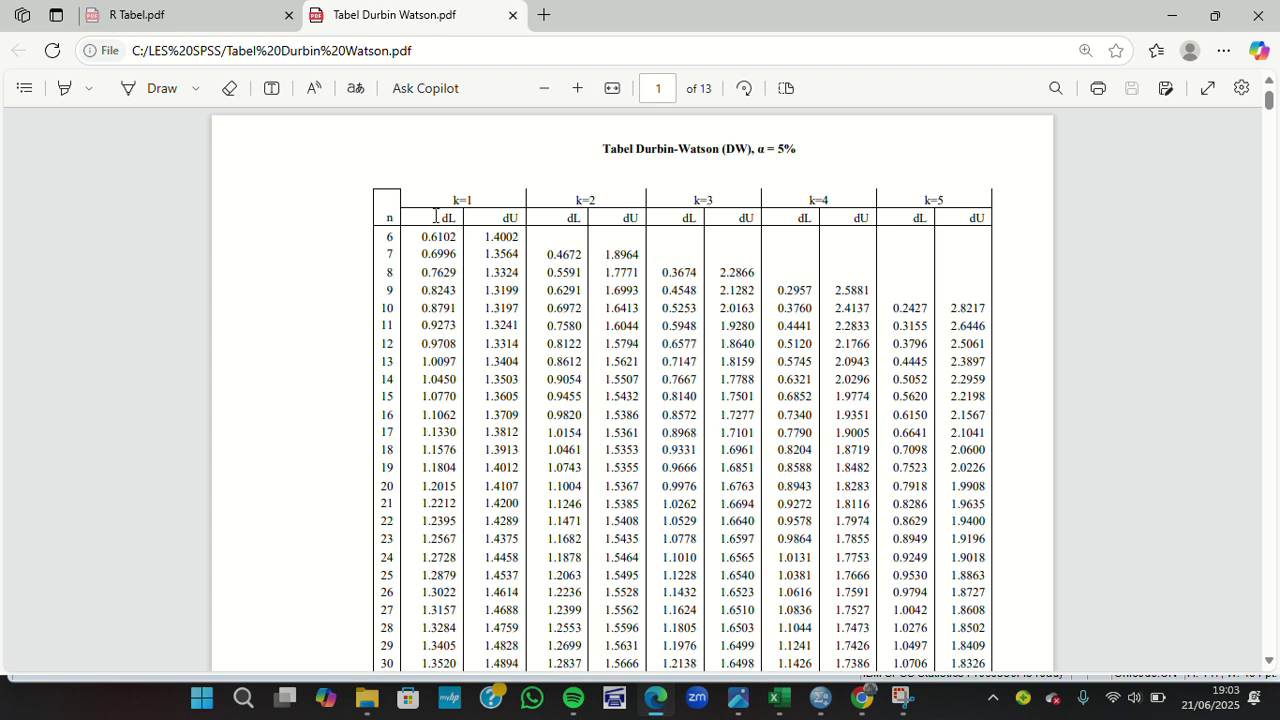
{"action": "double_click", "coordinate": [386, 217]}
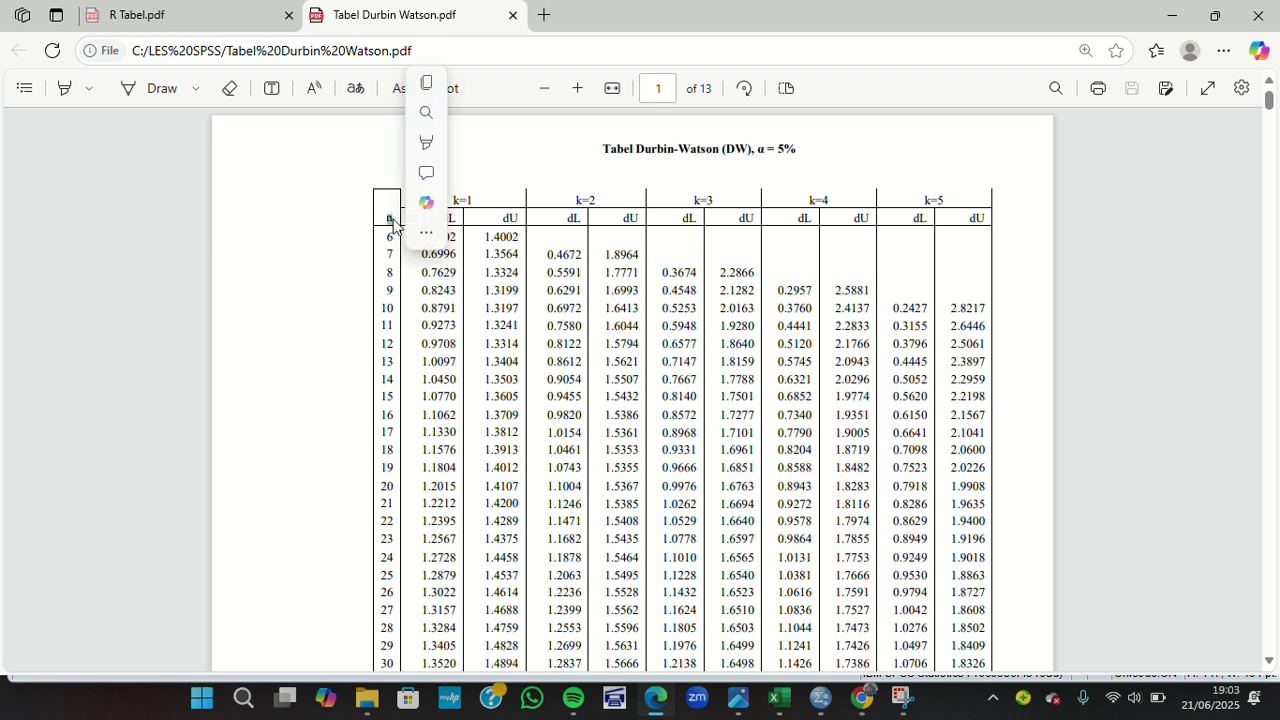
{"action": "double_click", "coordinate": [382, 486]}
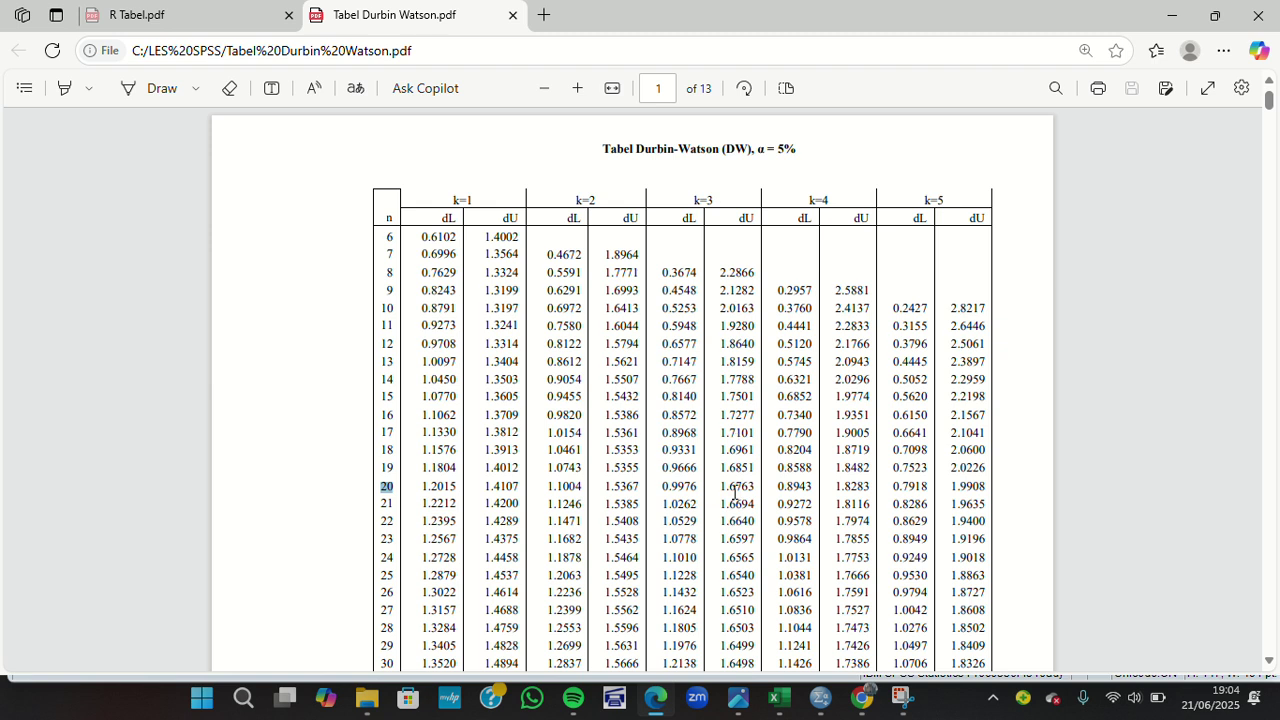
{"action": "left_click_drag", "start_coordinate": [720, 487], "coordinate": [756, 490]}
Switch back to the SPSS output and compare the Model Summary's Durbin-Watson statistic with the table value
{"action": "mouse_move", "coordinate": [818, 698]}
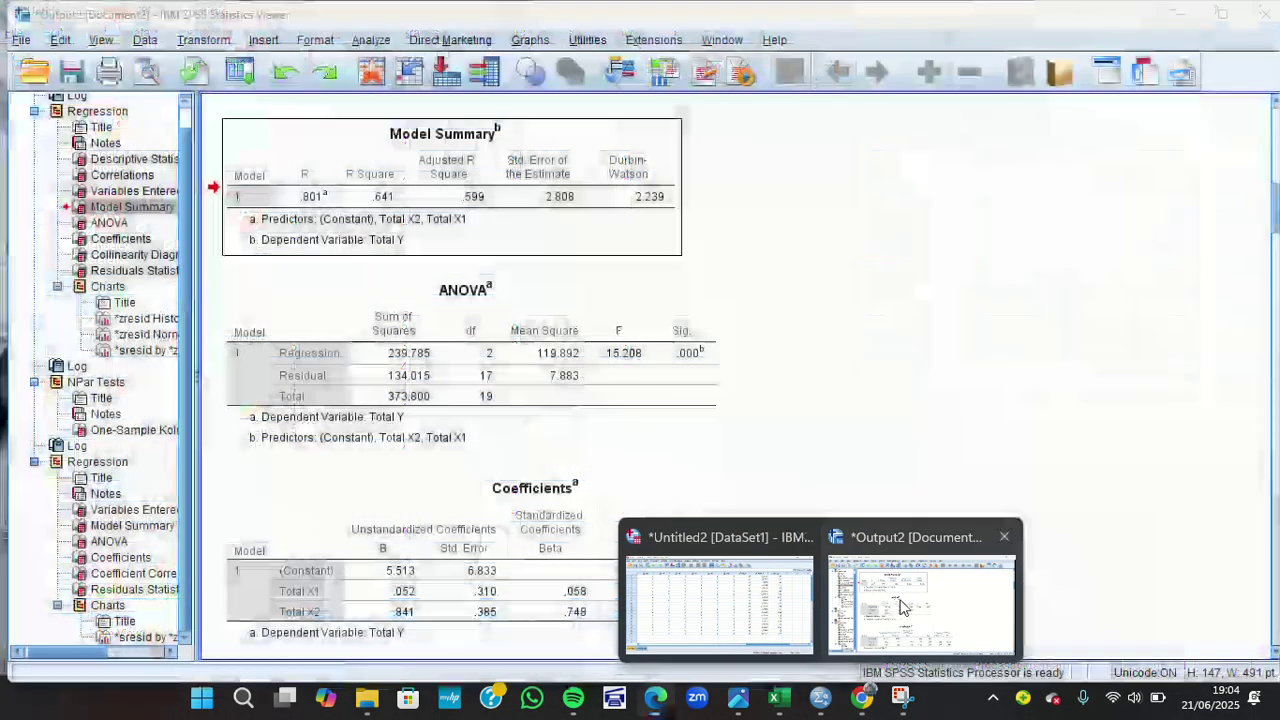
{"action": "left_click", "coordinate": [925, 600]}
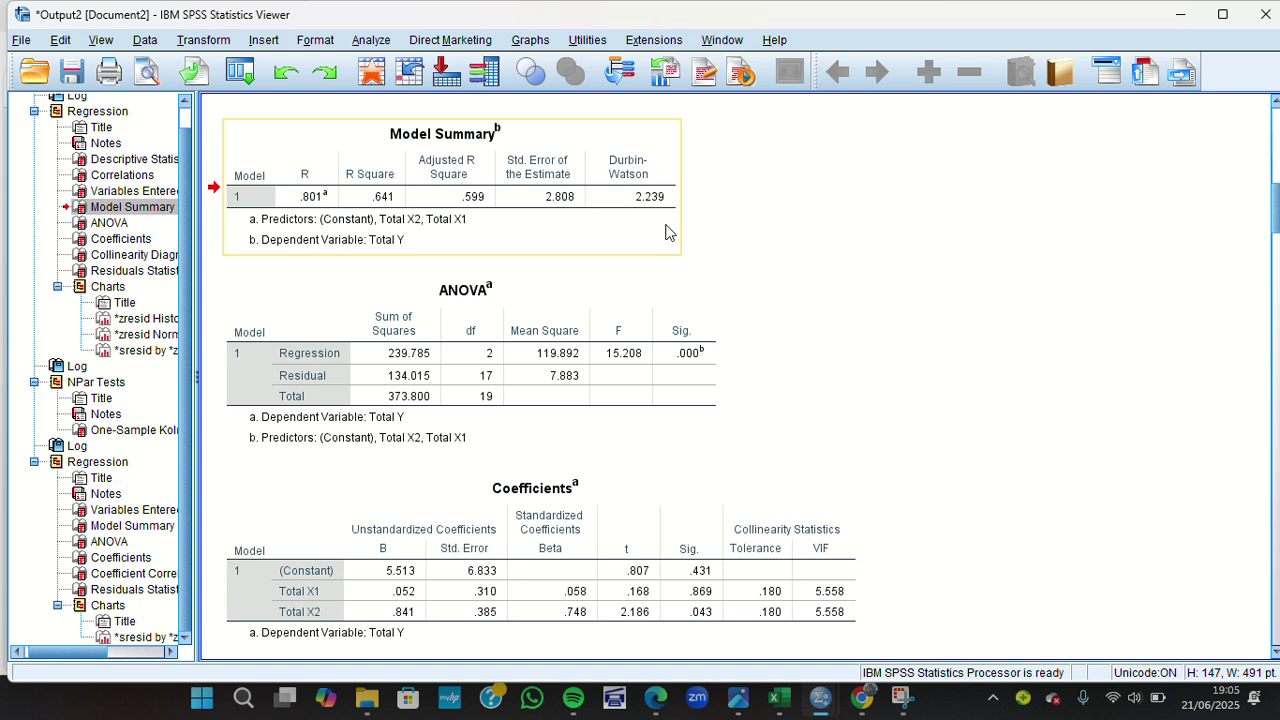
{"action": "left_click_drag", "start_coordinate": [668, 232], "coordinate": [606, 280]}
{"action": "mouse_move", "coordinate": [573, 180]}
{"action": "left_mouse_down"}
{"action": "mouse_move", "coordinate": [732, 167]}
{"action": "mouse_move", "coordinate": [713, 144]}
{"action": "mouse_move", "coordinate": [748, 139]}
{"action": "mouse_move", "coordinate": [798, 171]}
{"action": "mouse_move", "coordinate": [882, 115]}
{"action": "mouse_move", "coordinate": [828, 167]}
{"action": "mouse_move", "coordinate": [910, 206]}
{"action": "mouse_move", "coordinate": [938, 171]}
{"action": "mouse_move", "coordinate": [940, 190]}
{"action": "mouse_move", "coordinate": [597, 175]}
{"action": "left_mouse_up"}
{"action": "left_click_drag", "start_coordinate": [641, 207], "coordinate": [771, 196]}
{"action": "left_click_drag", "start_coordinate": [595, 194], "coordinate": [560, 277]}
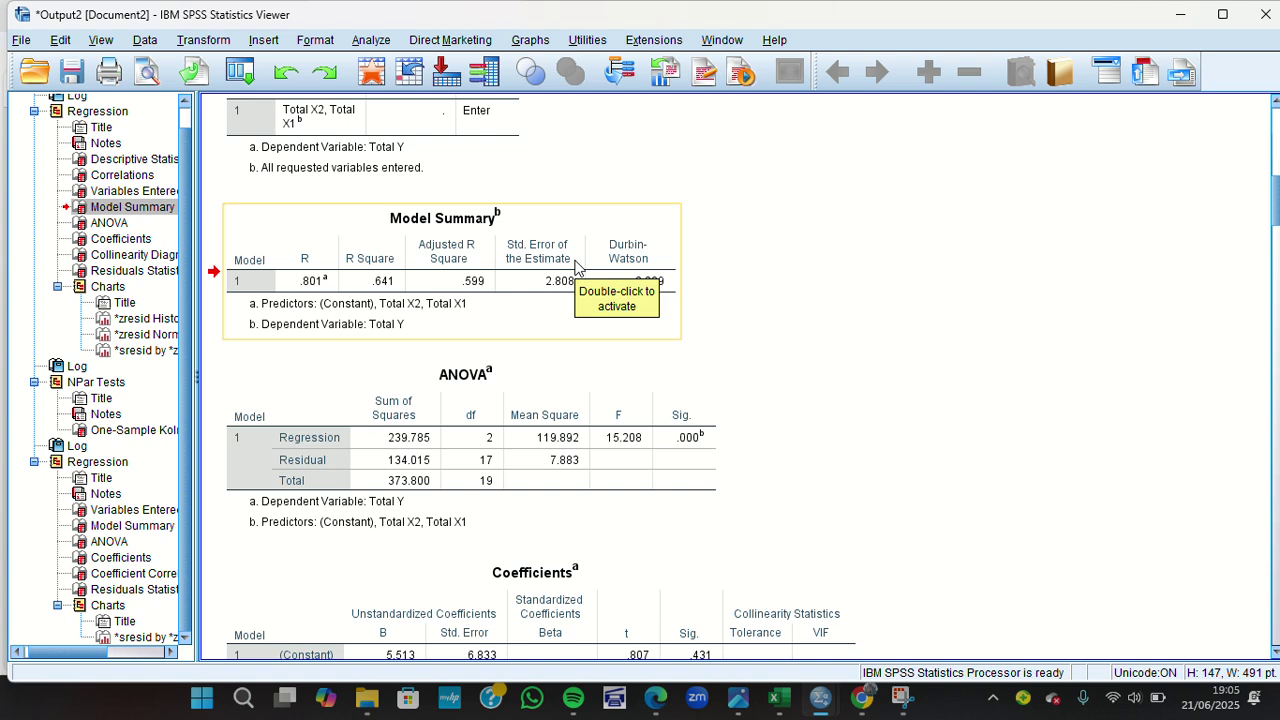
{"action": "left_click_drag", "start_coordinate": [575, 267], "coordinate": [578, 268]}
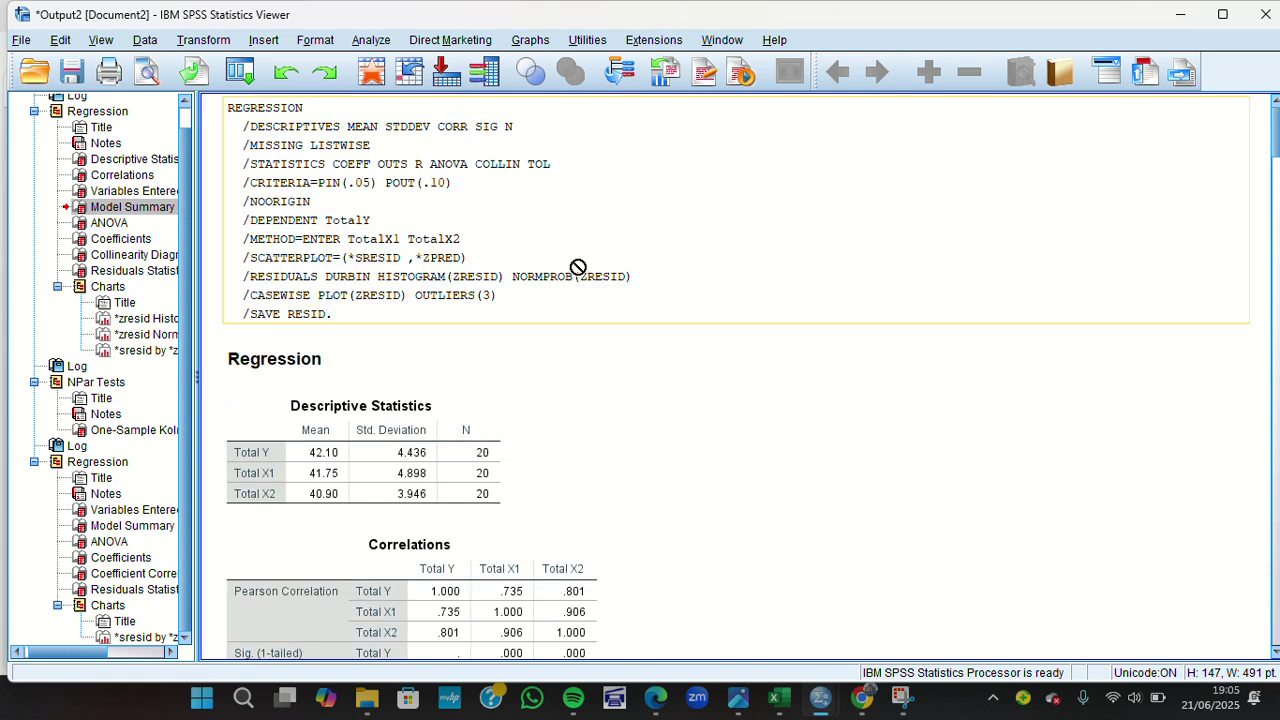
{"action": "scroll", "coordinate": [578, 267], "scroll_direction": "down", "scroll_amount": 20}
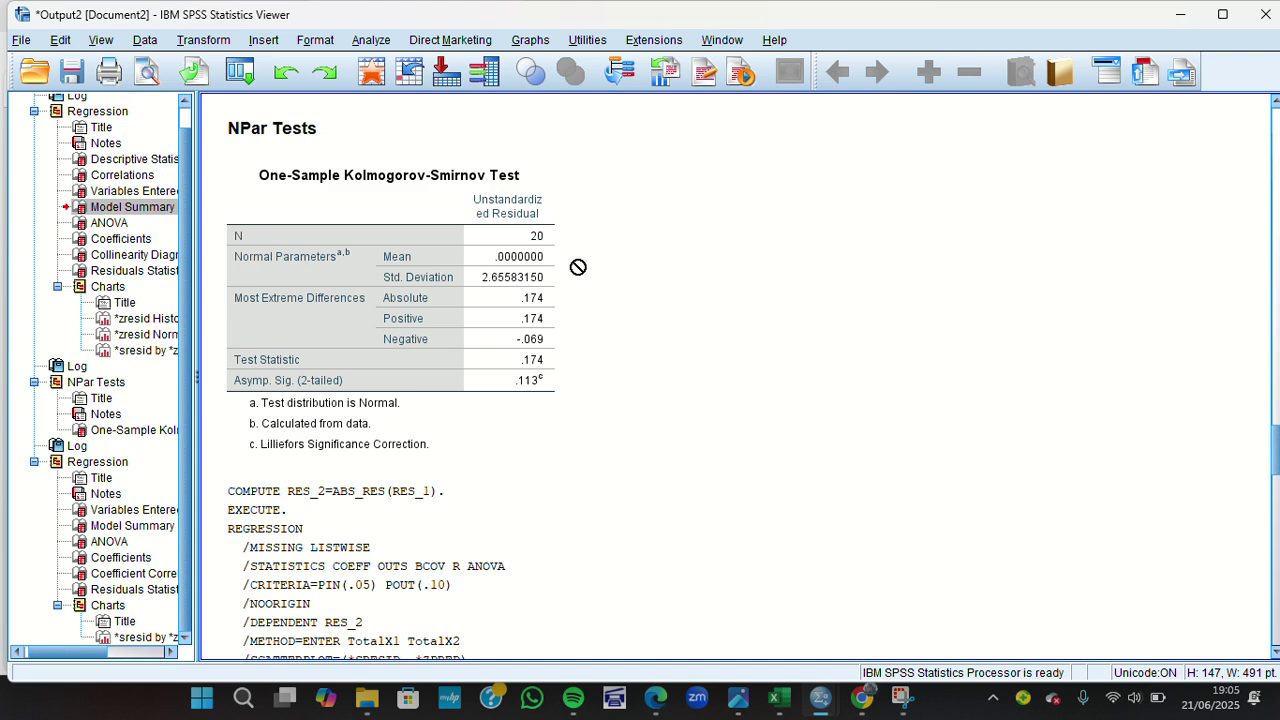
{"action": "scroll", "coordinate": [578, 267], "scroll_direction": "up", "scroll_amount": 10}
{"action": "left_click_drag", "start_coordinate": [578, 267], "coordinate": [578, 267]}
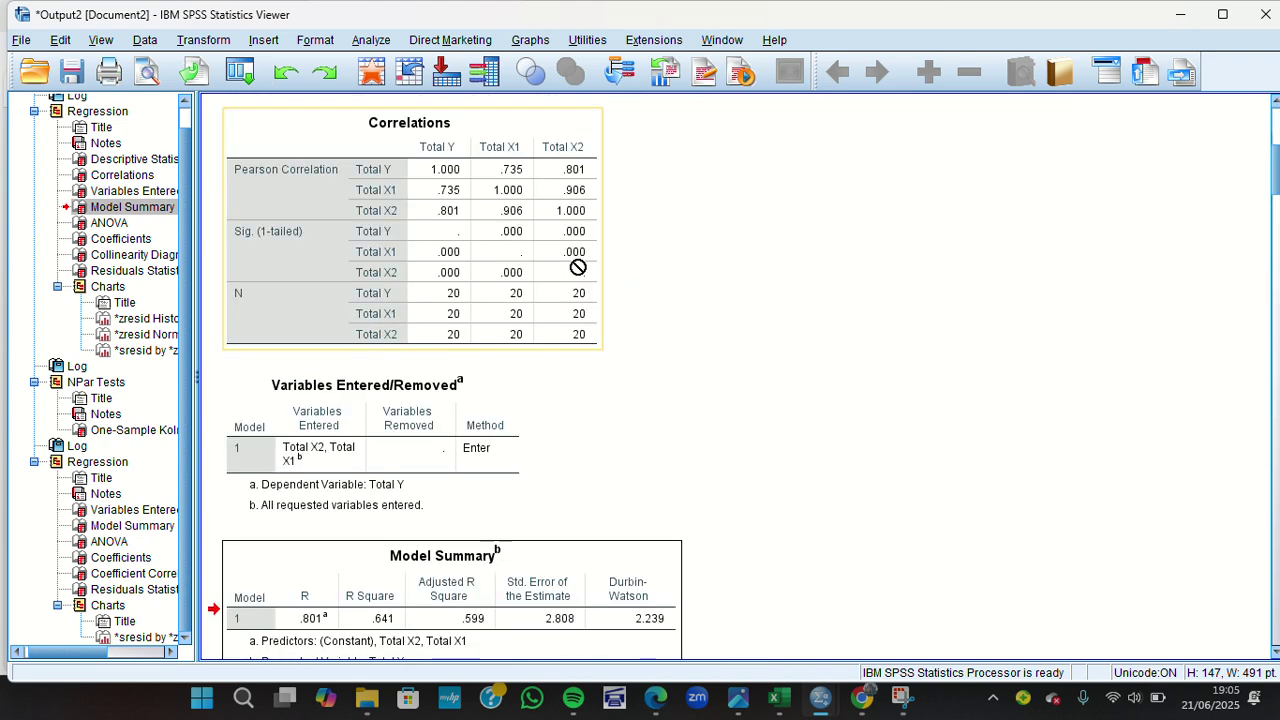